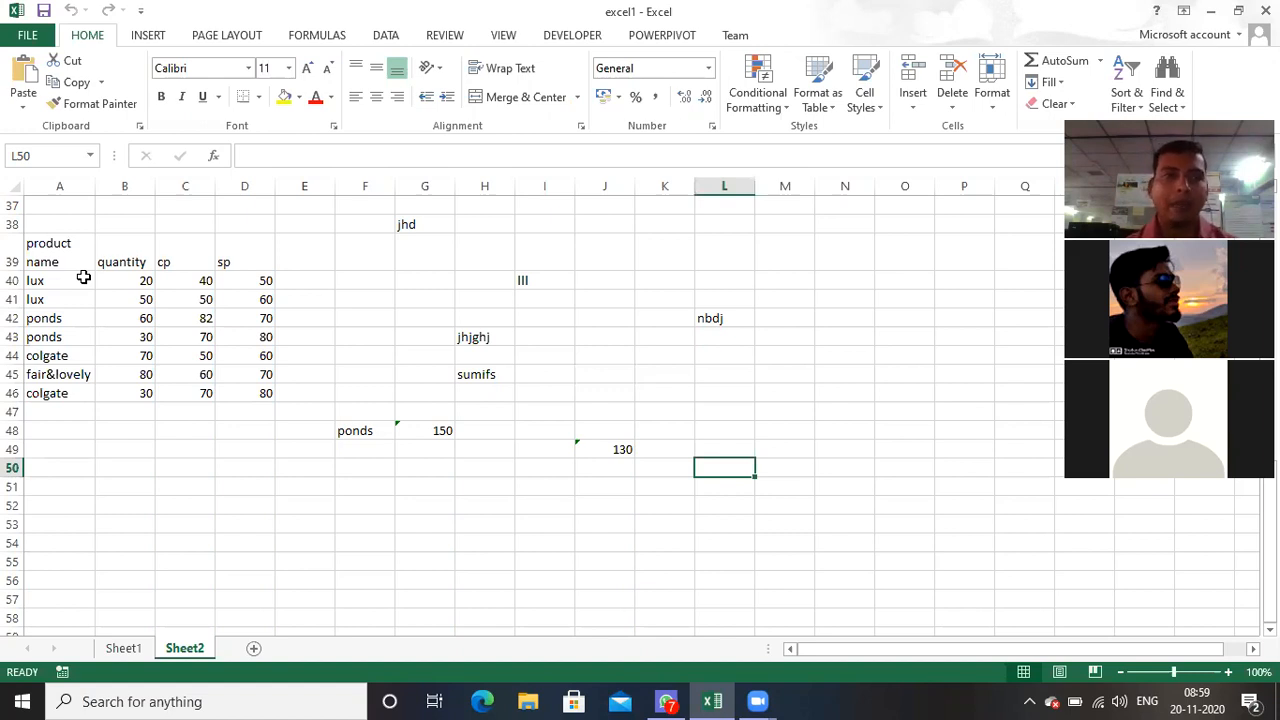
Step: Create a PivotTable from the product data in A39:D46 of Sheet2, placed on a new worksheet
left_click_drag(44, 254, 262, 396)
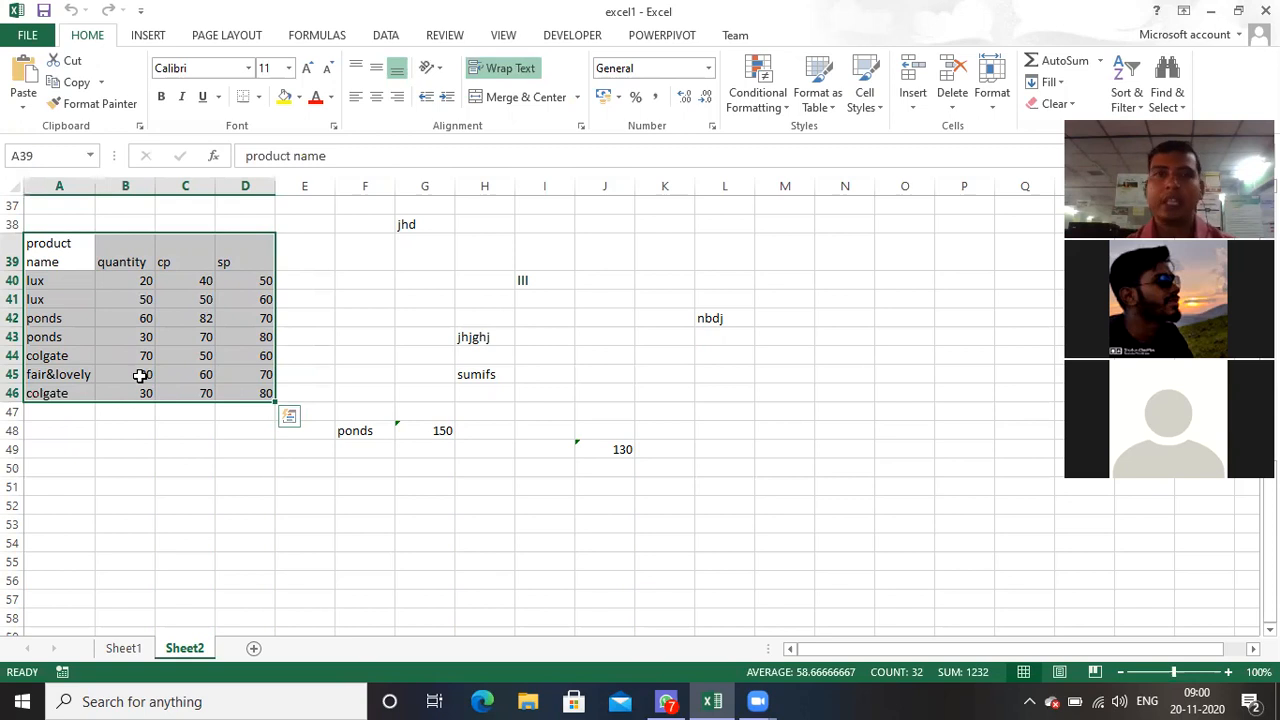
left_click(148, 37)
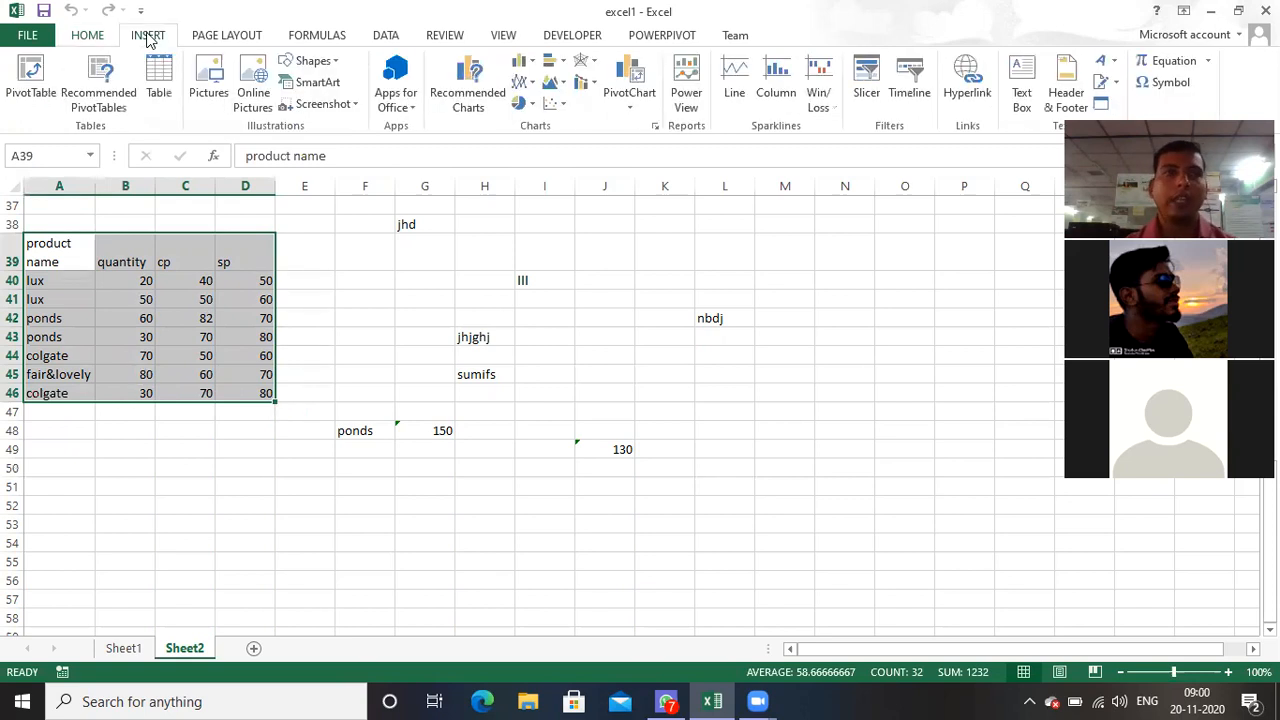
left_click(30, 80)
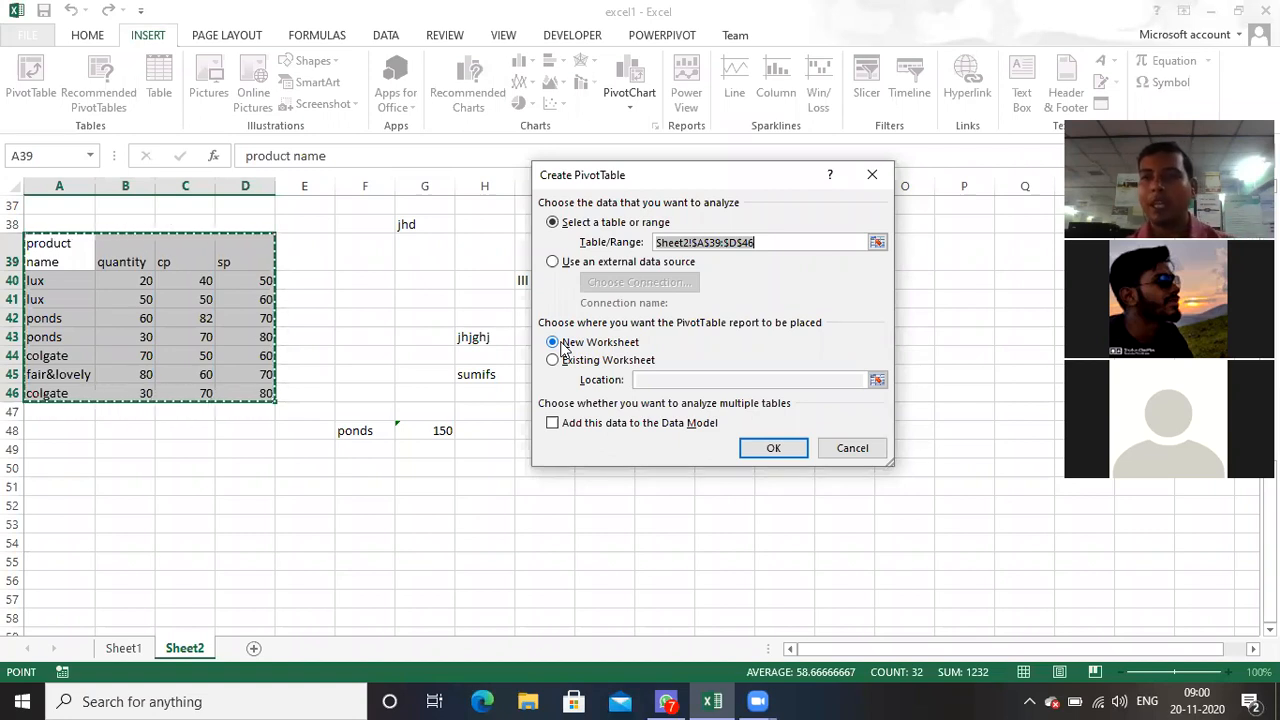
left_click(553, 361)
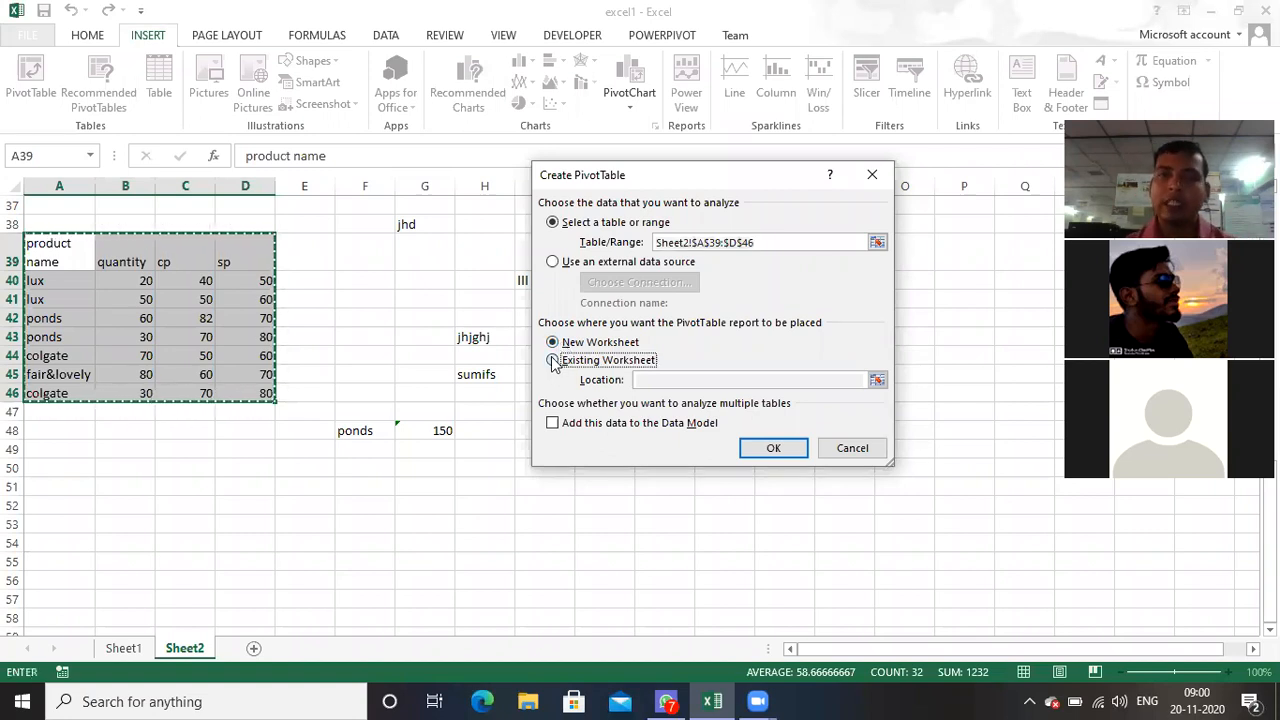
left_click(658, 379)
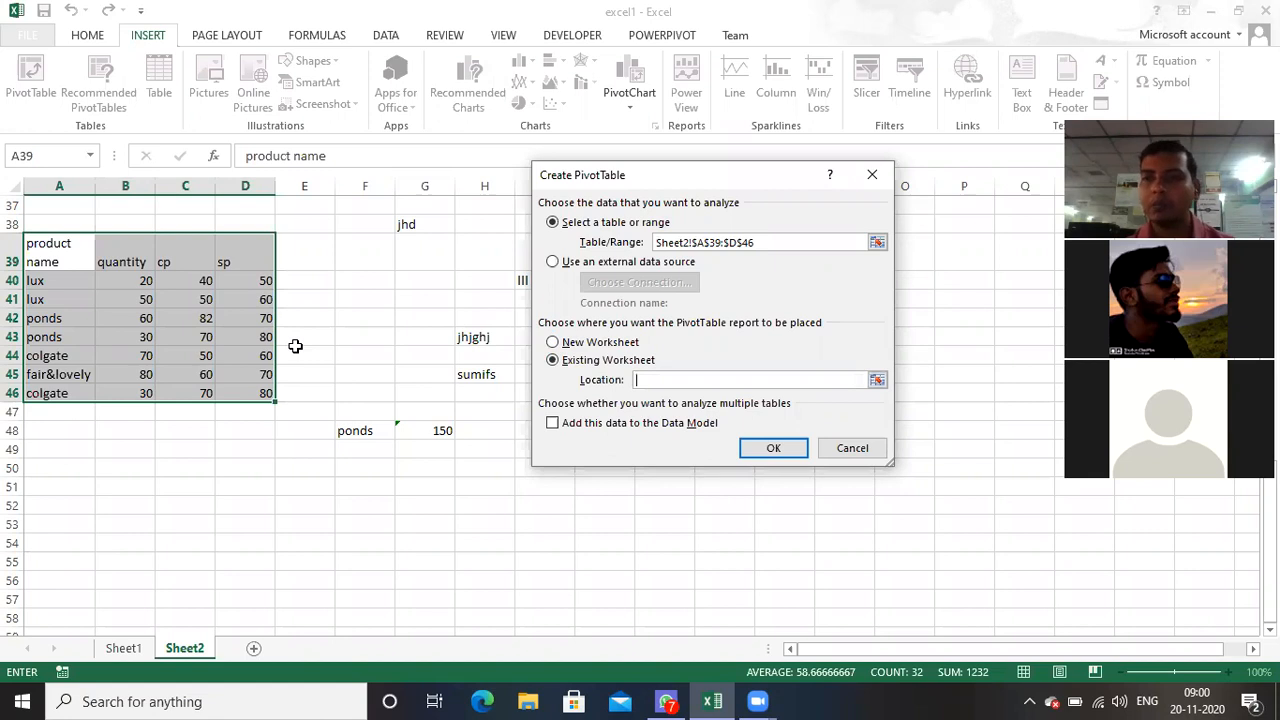
left_click(553, 343)
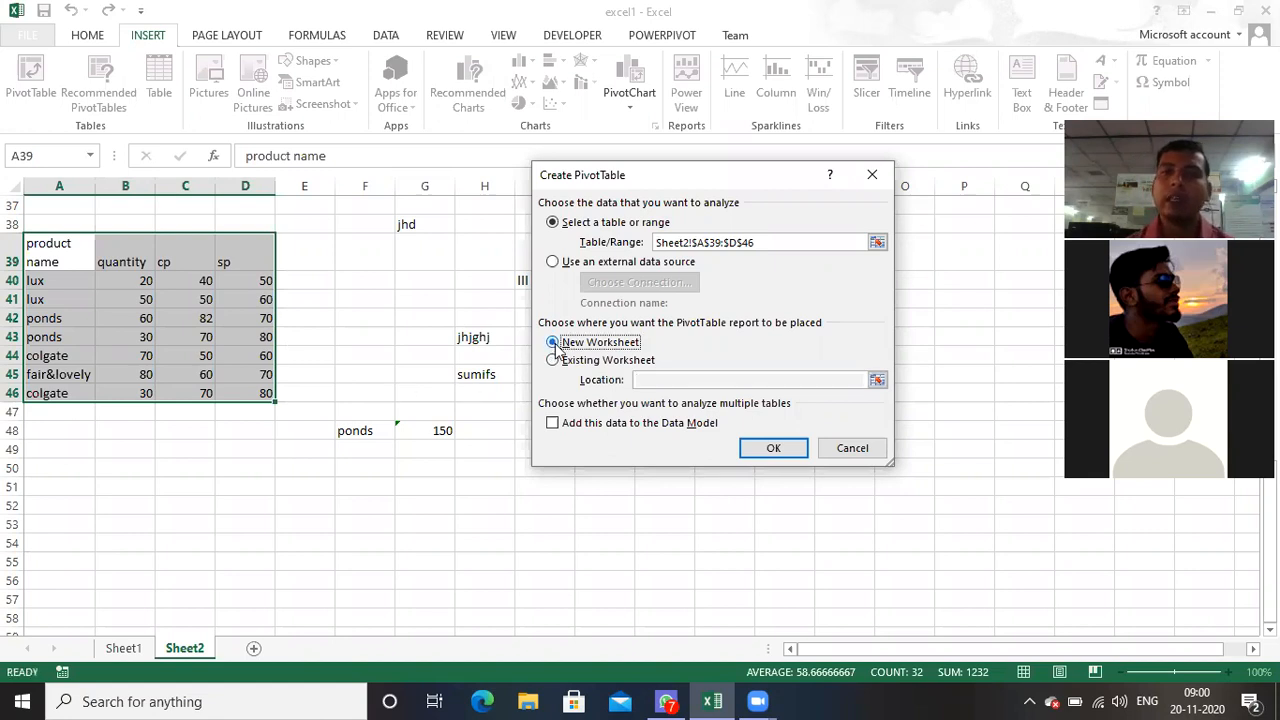
left_click(770, 449)
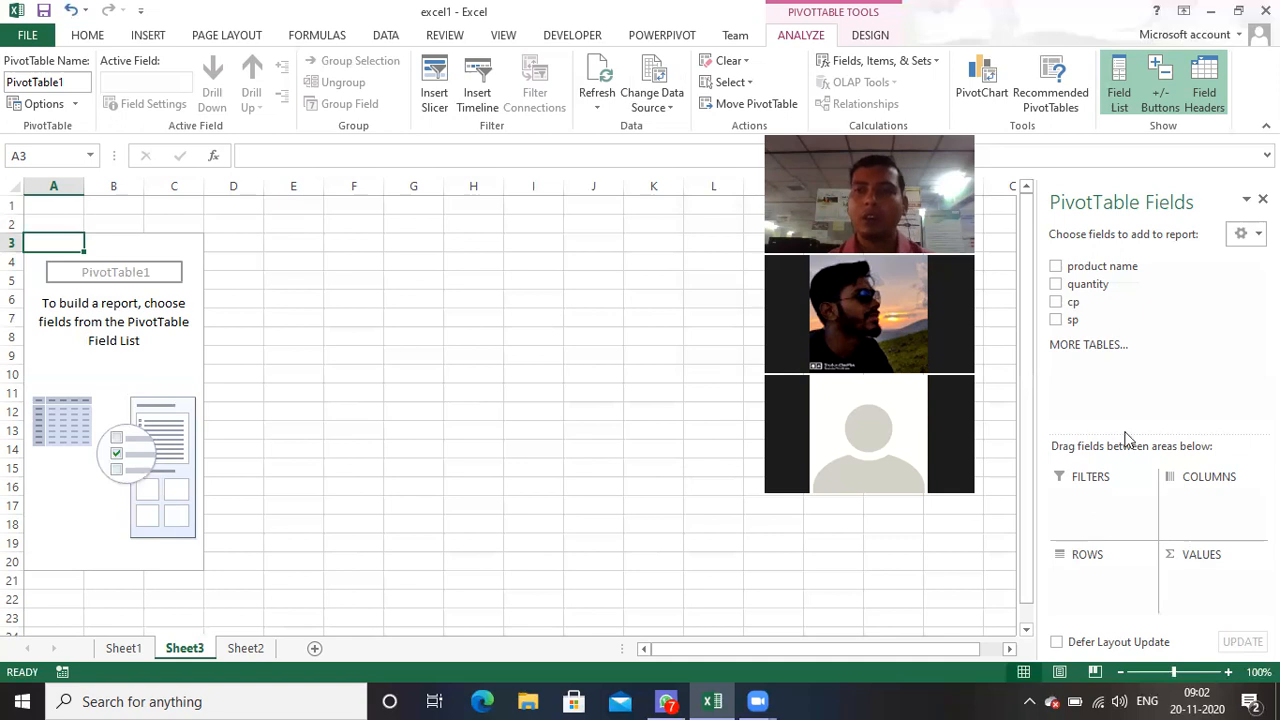
Step: Add the product name, quantity and sp fields to the PivotTable's rows, in that order
left_click_drag(1105, 268, 1115, 583)
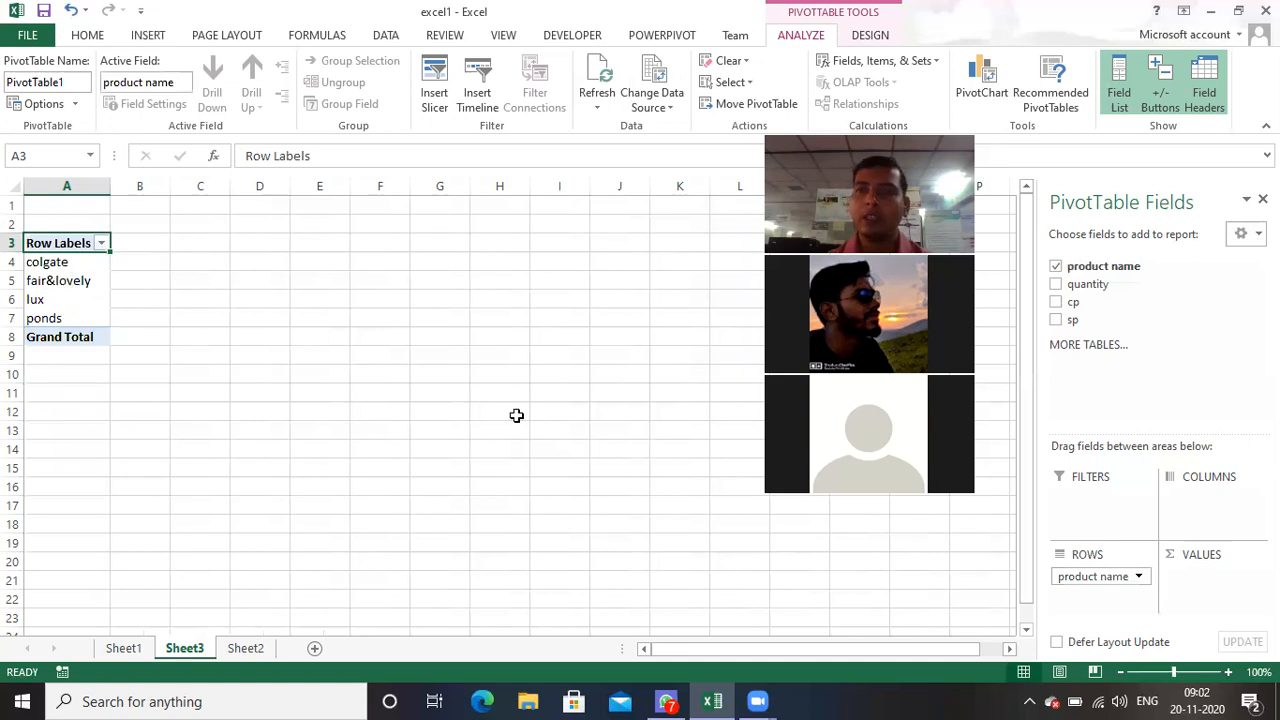
left_click_drag(1100, 285, 1097, 598)
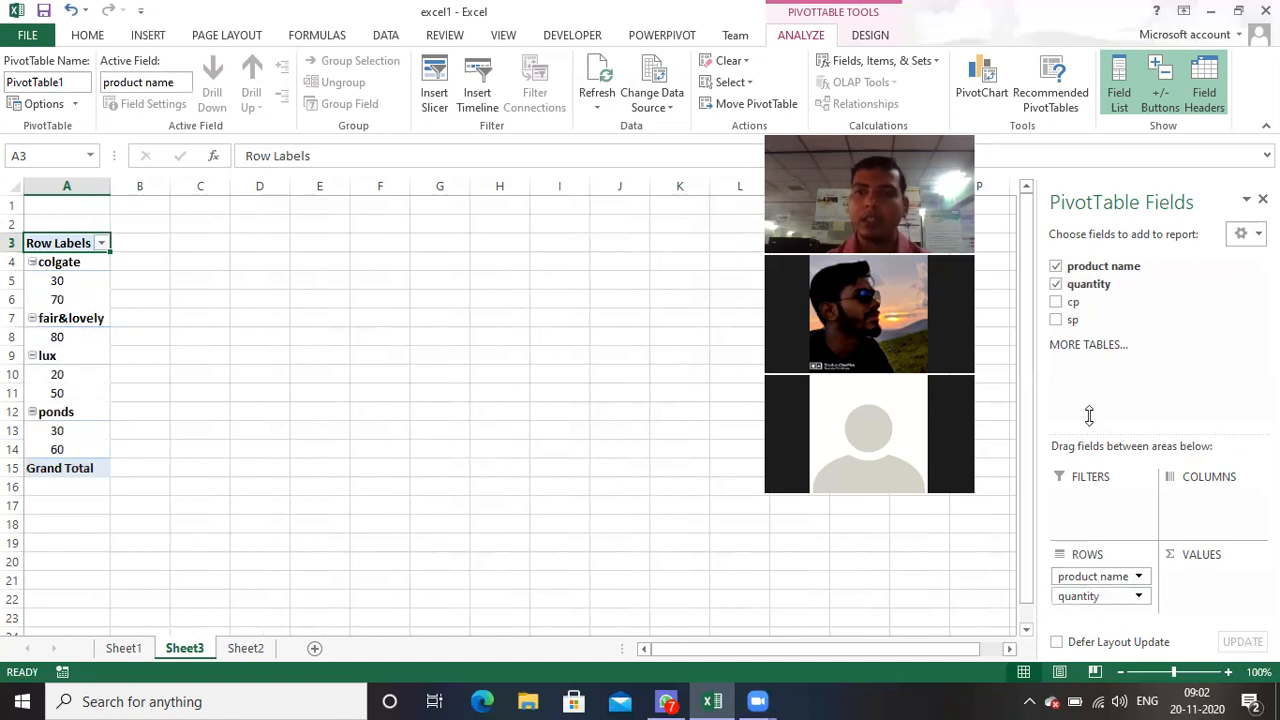
left_click_drag(1071, 316, 1077, 607)
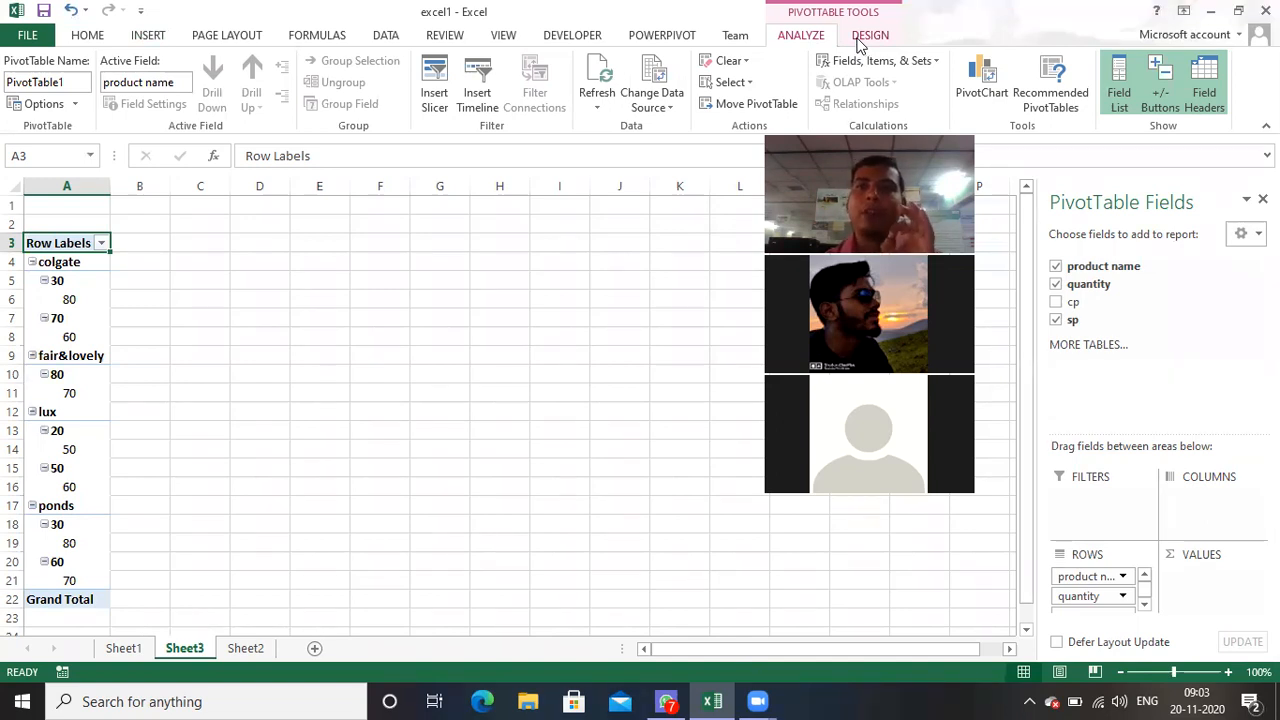
Step: Show the PivotTable in tabular form and turn off its subtotals
left_click(596, 335)
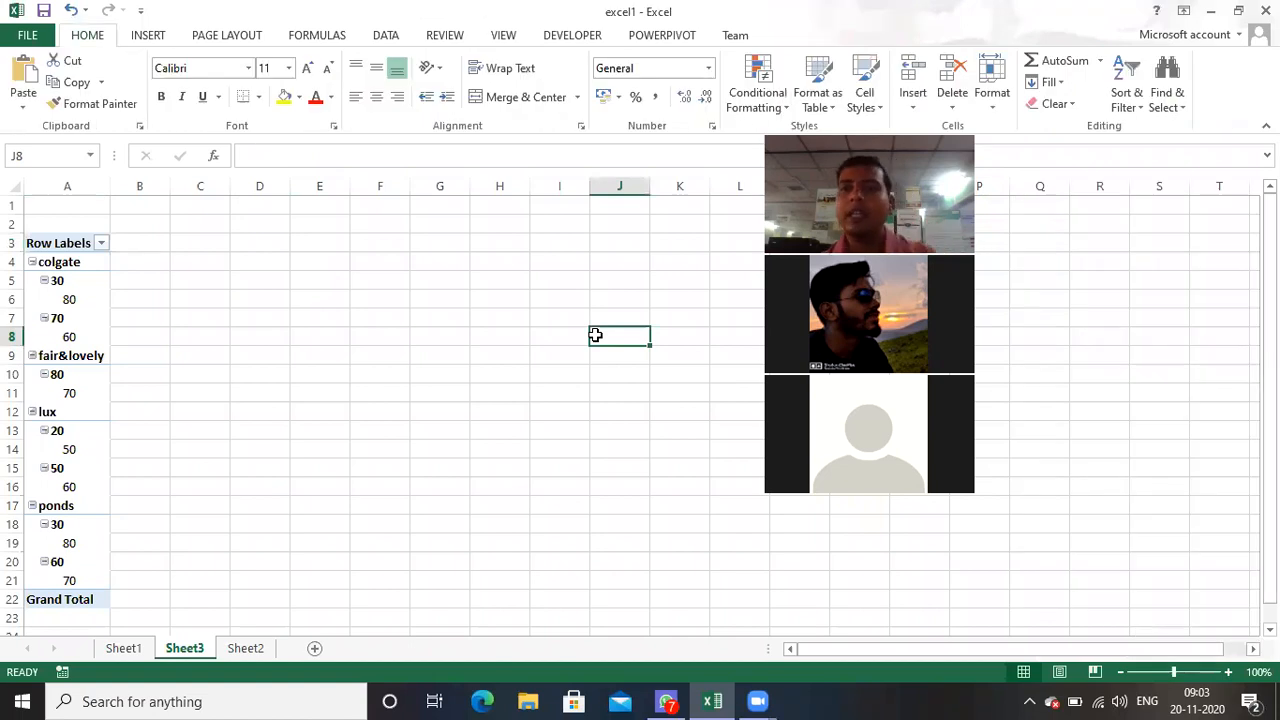
left_click(75, 336)
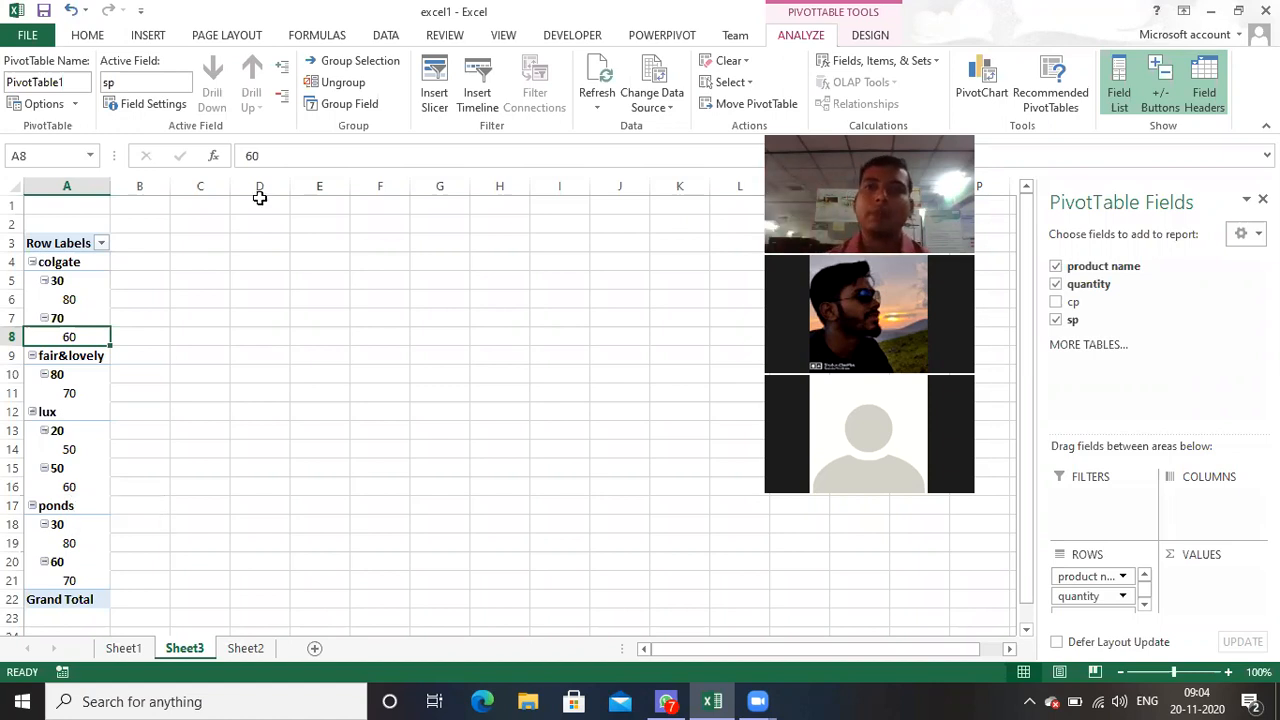
left_click(870, 38)
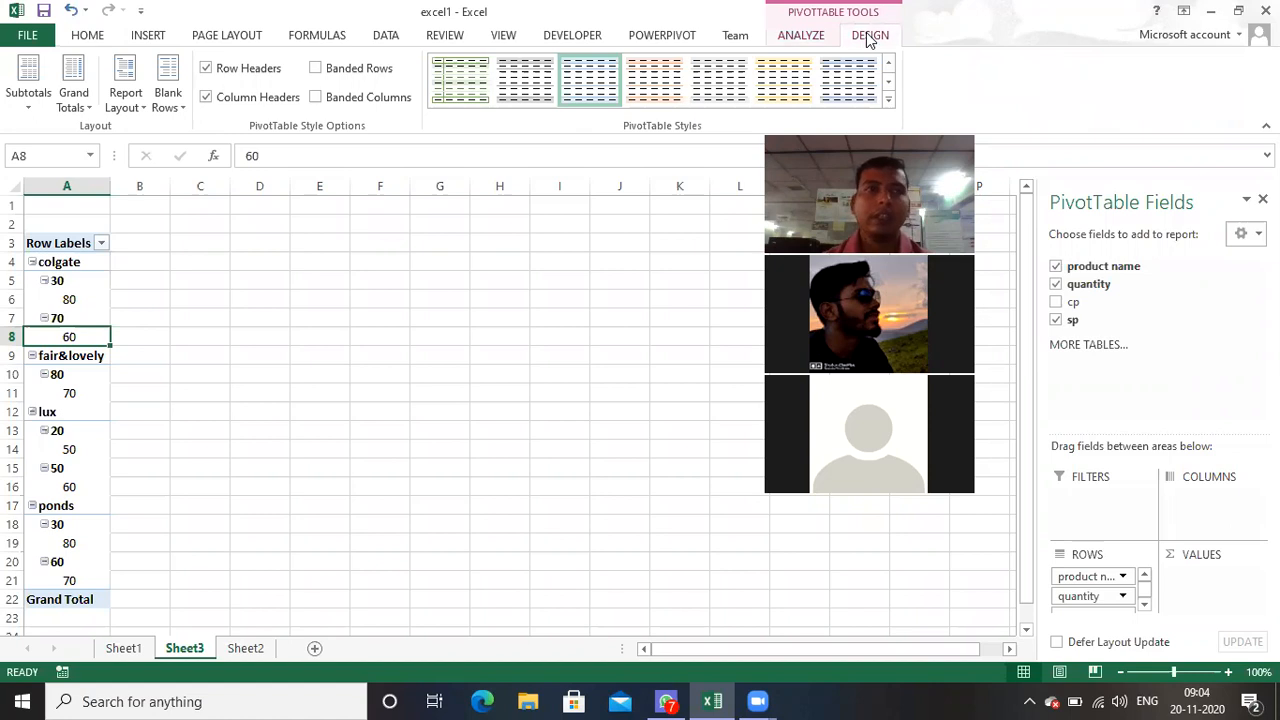
left_click(141, 107)
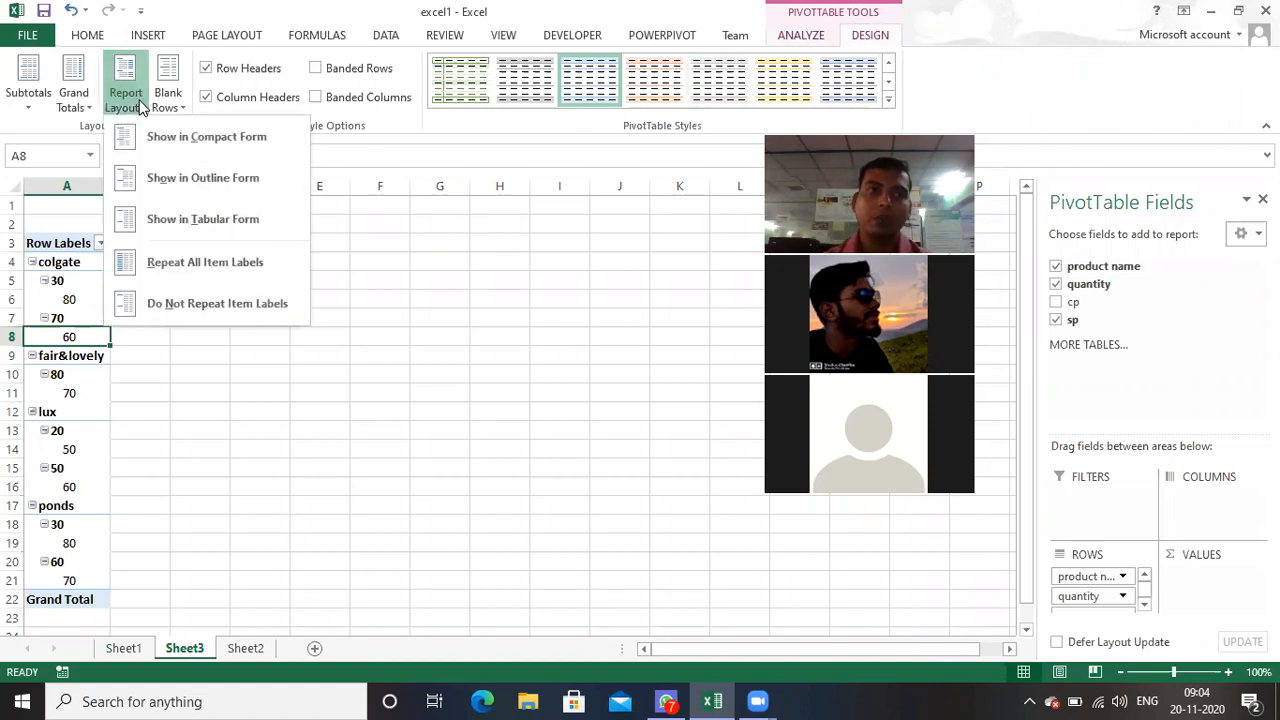
left_click(197, 227)
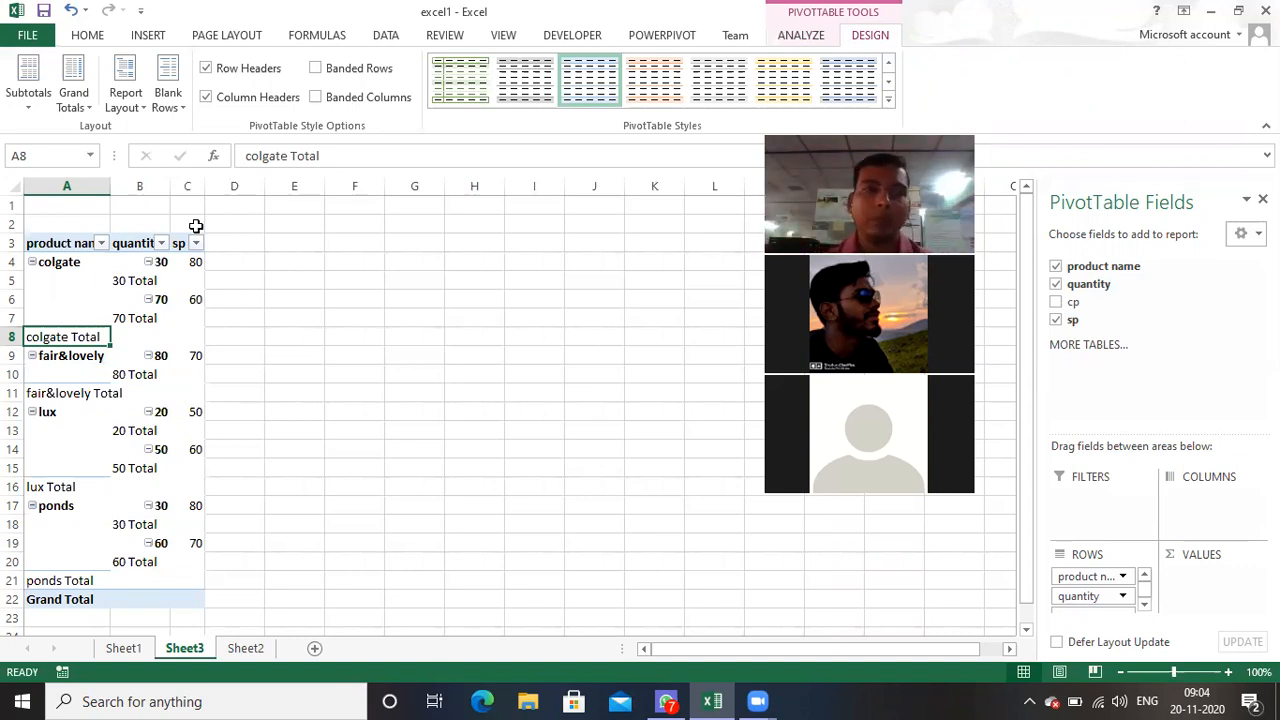
left_click(27, 105)
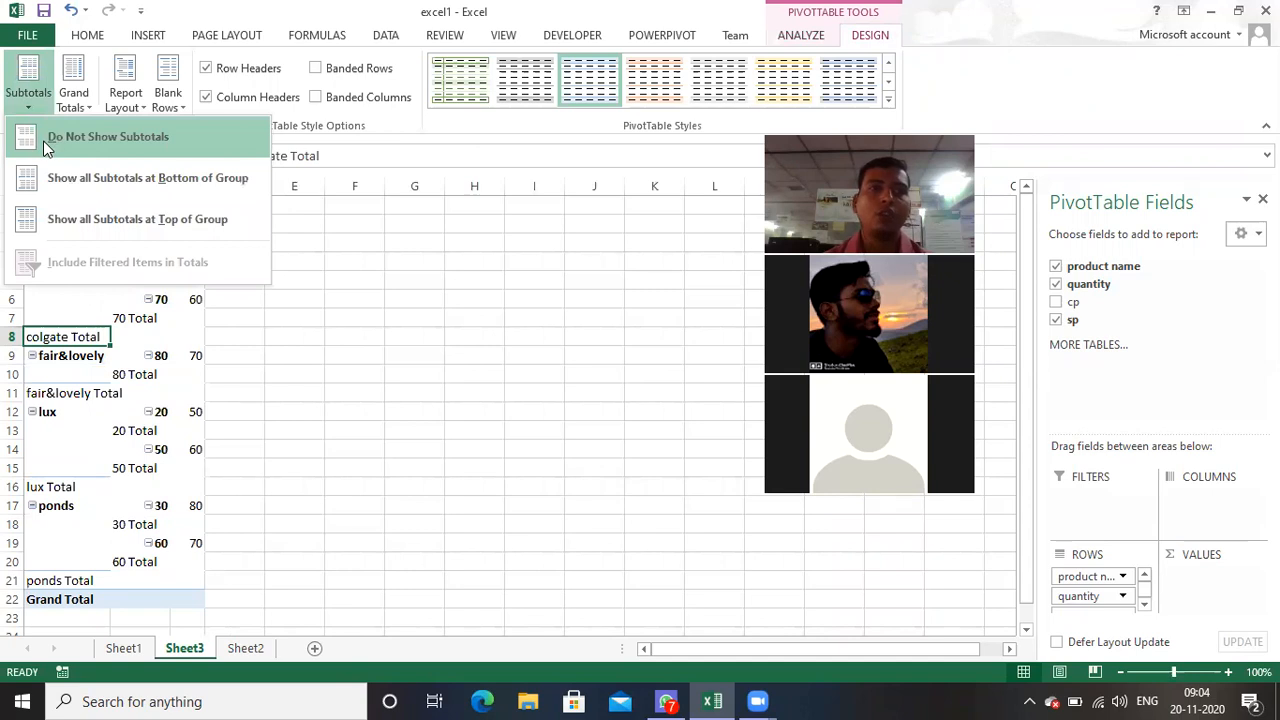
left_click(43, 140)
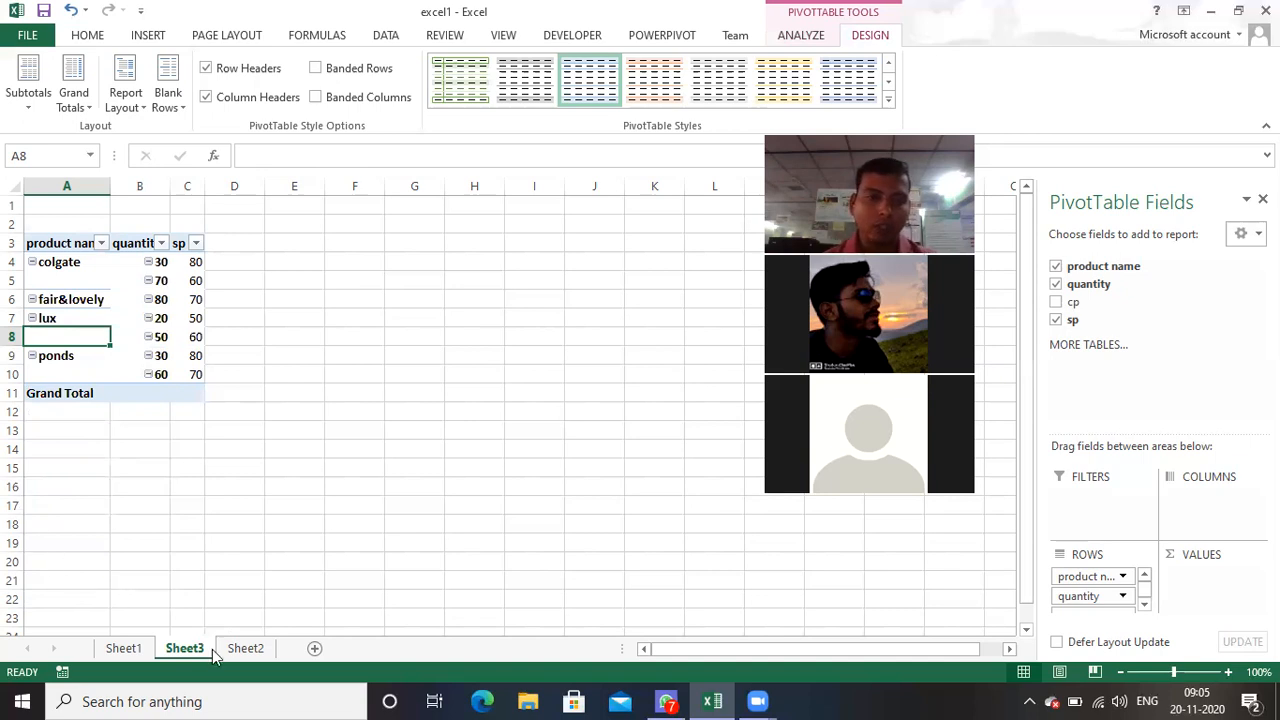
Step: Compare the repeated lux entries in Sheet2's source data with the PivotTable on Sheet3, collapsing and re-expanding the colgate group
left_click(250, 648)
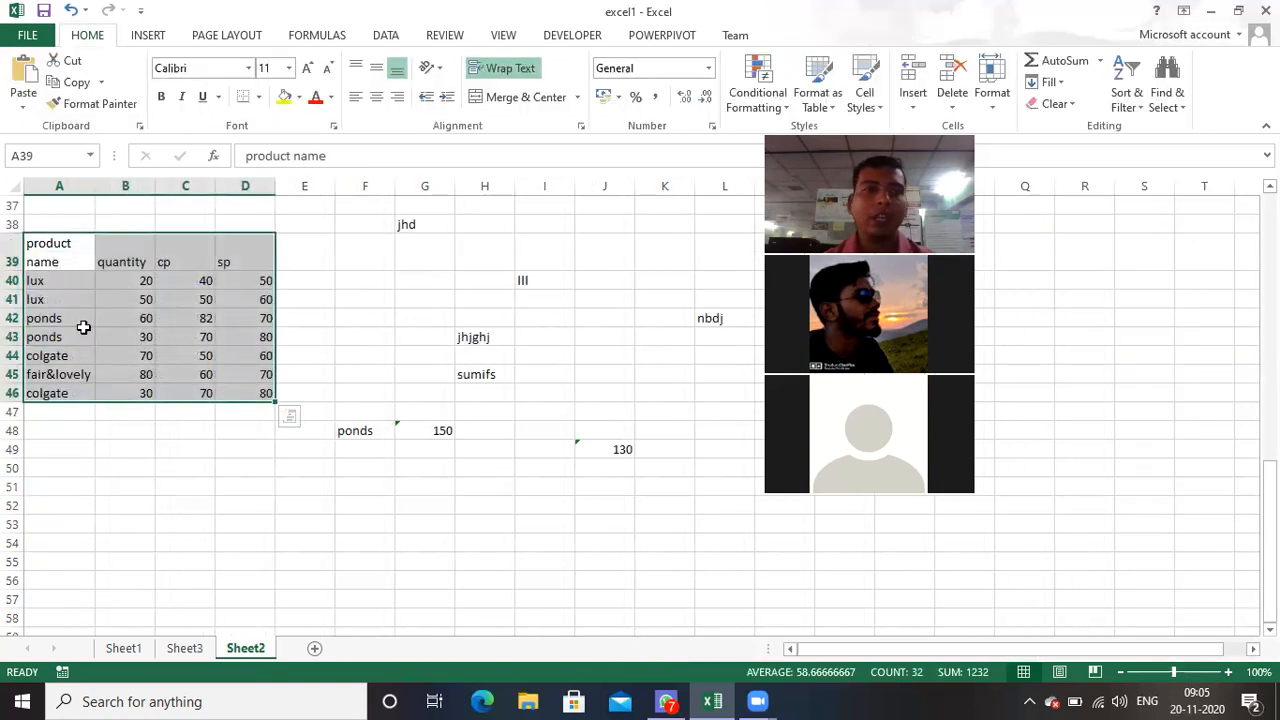
left_click(61, 283)
left_click_drag(57, 299, 57, 300)
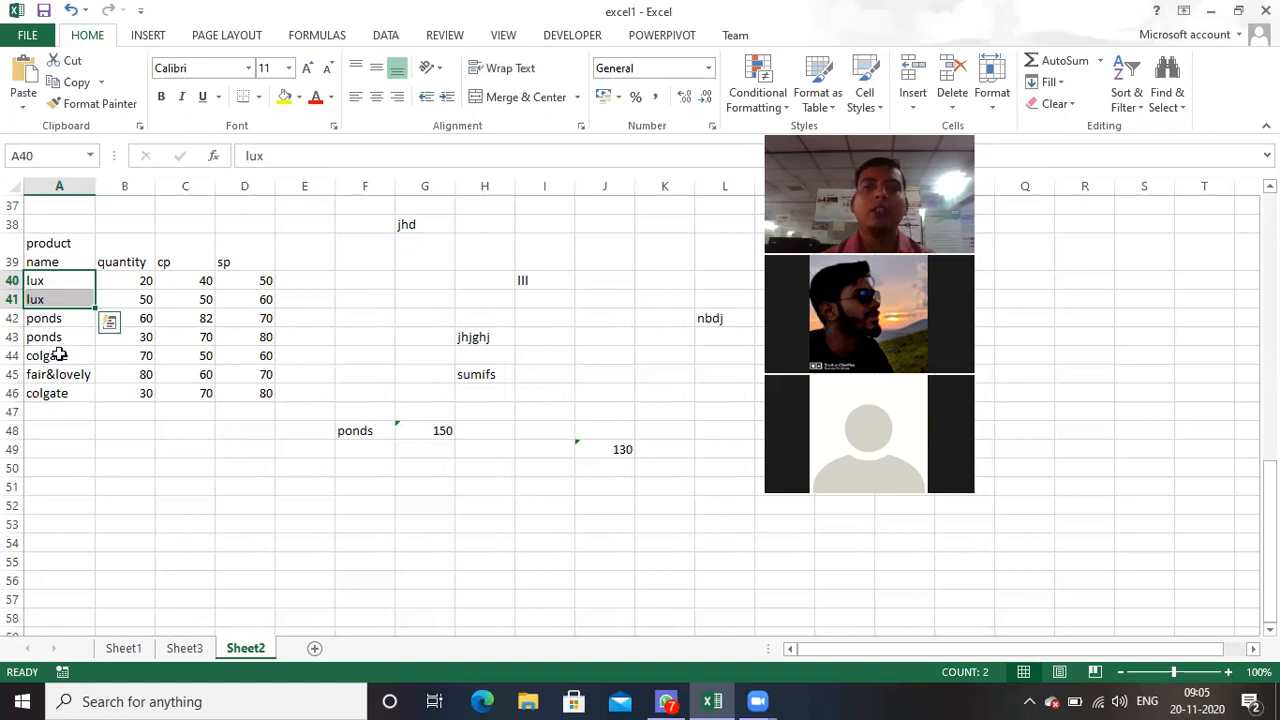
left_click(184, 648)
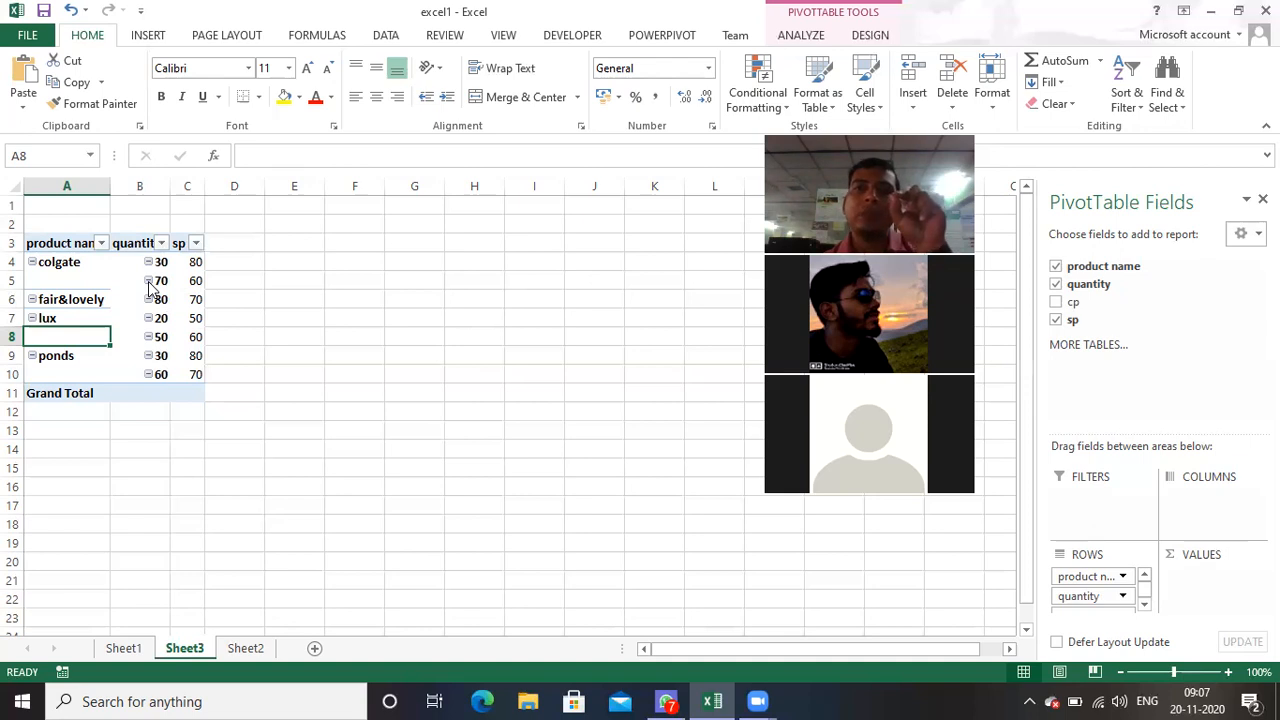
left_click(32, 263)
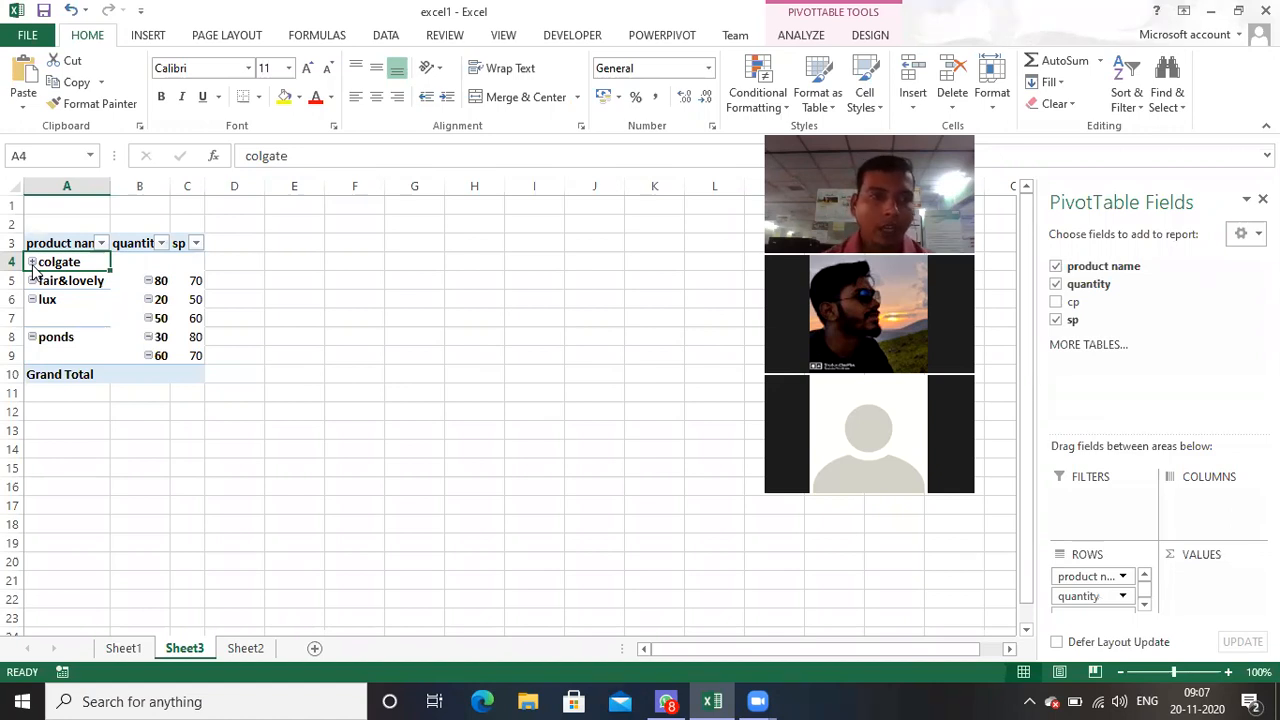
left_click(32, 263)
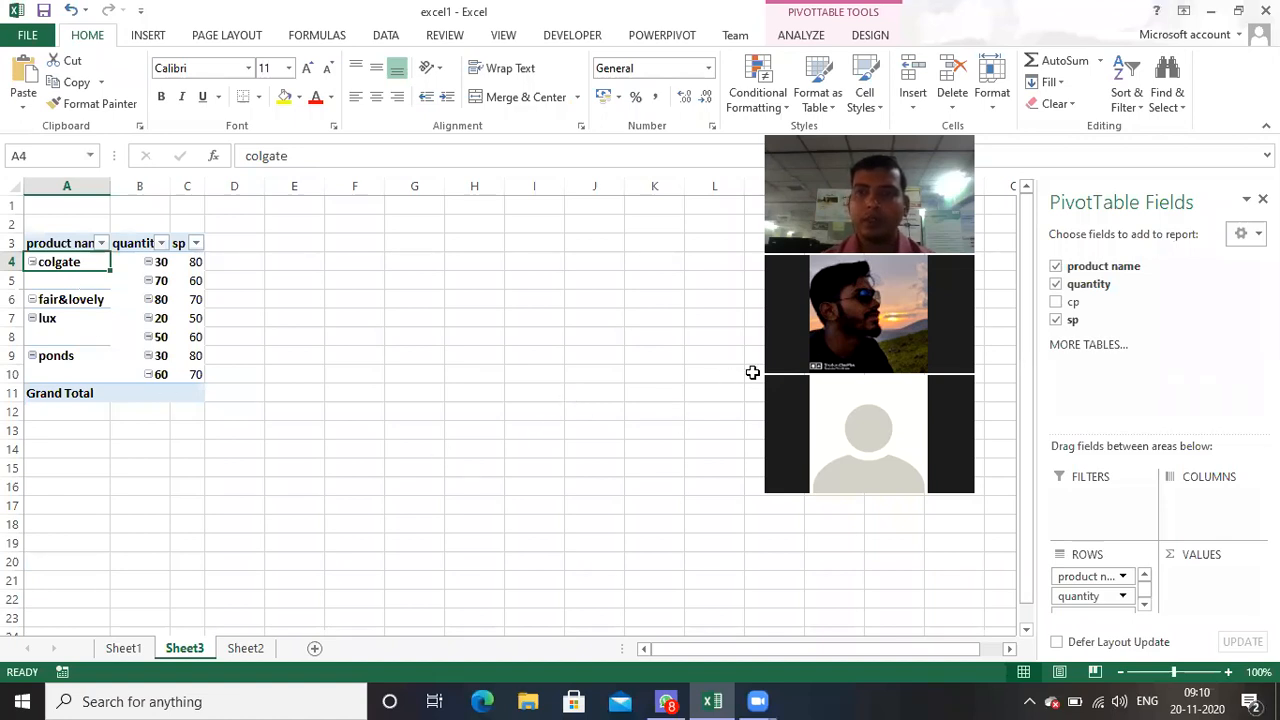
Step: Add the cp field to the PivotTable's values and summarize it by Average
left_click_drag(1088, 313, 1193, 578)
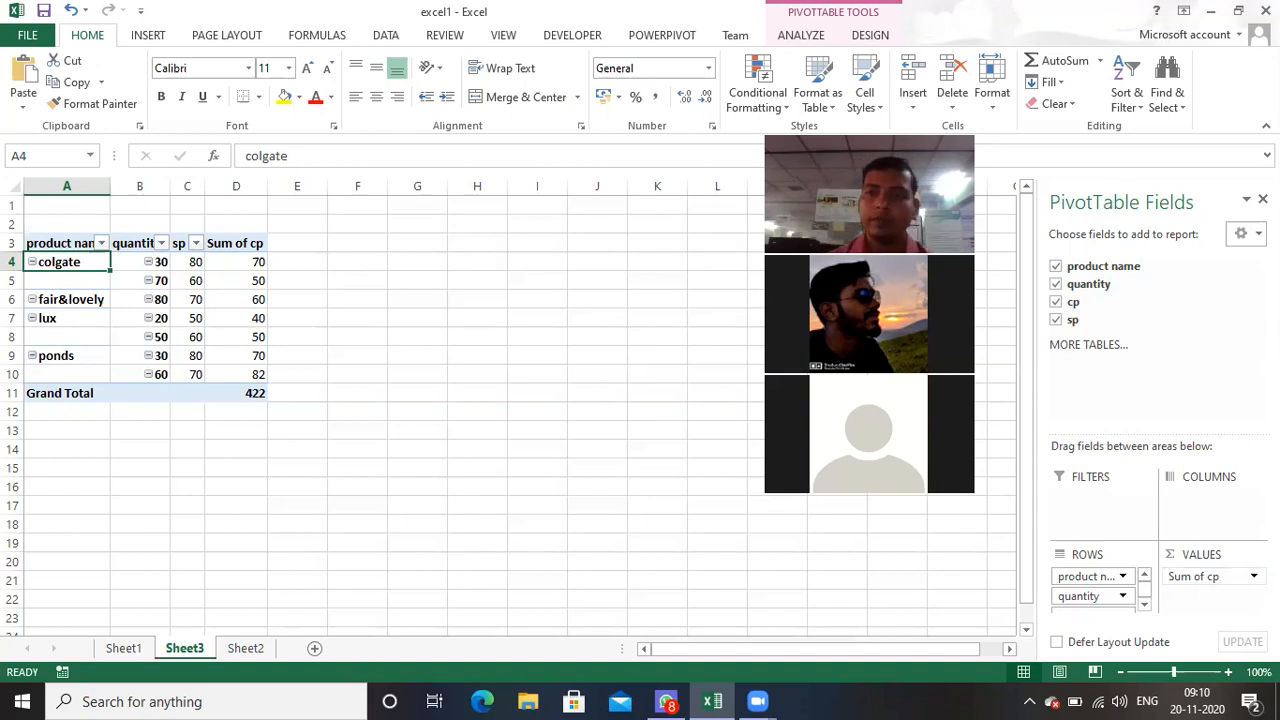
left_click(1253, 576)
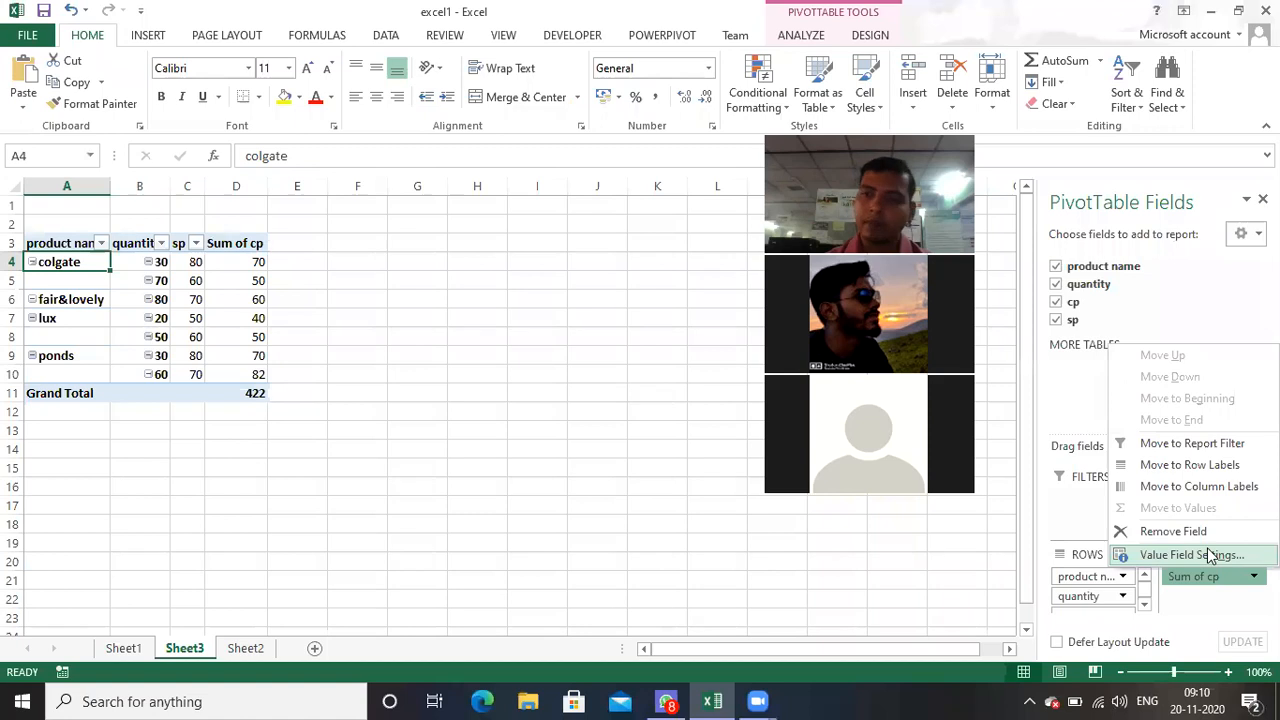
left_click(1208, 555)
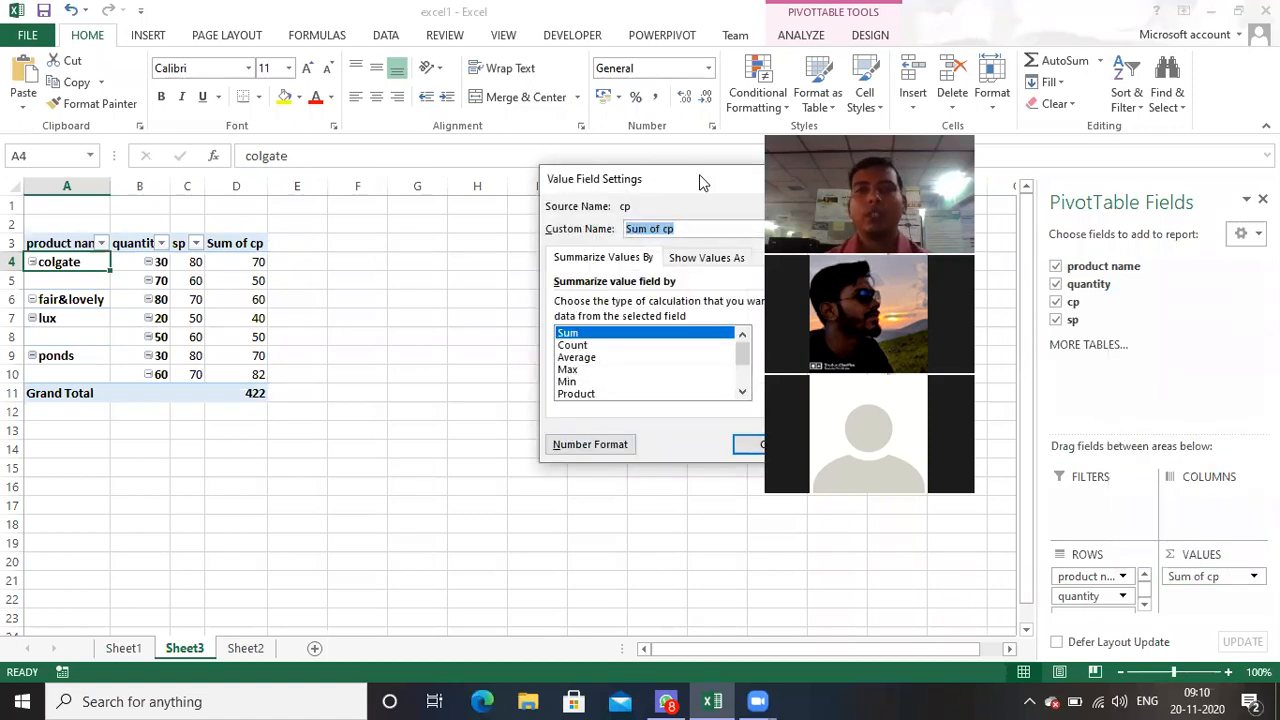
left_click_drag(700, 183, 573, 162)
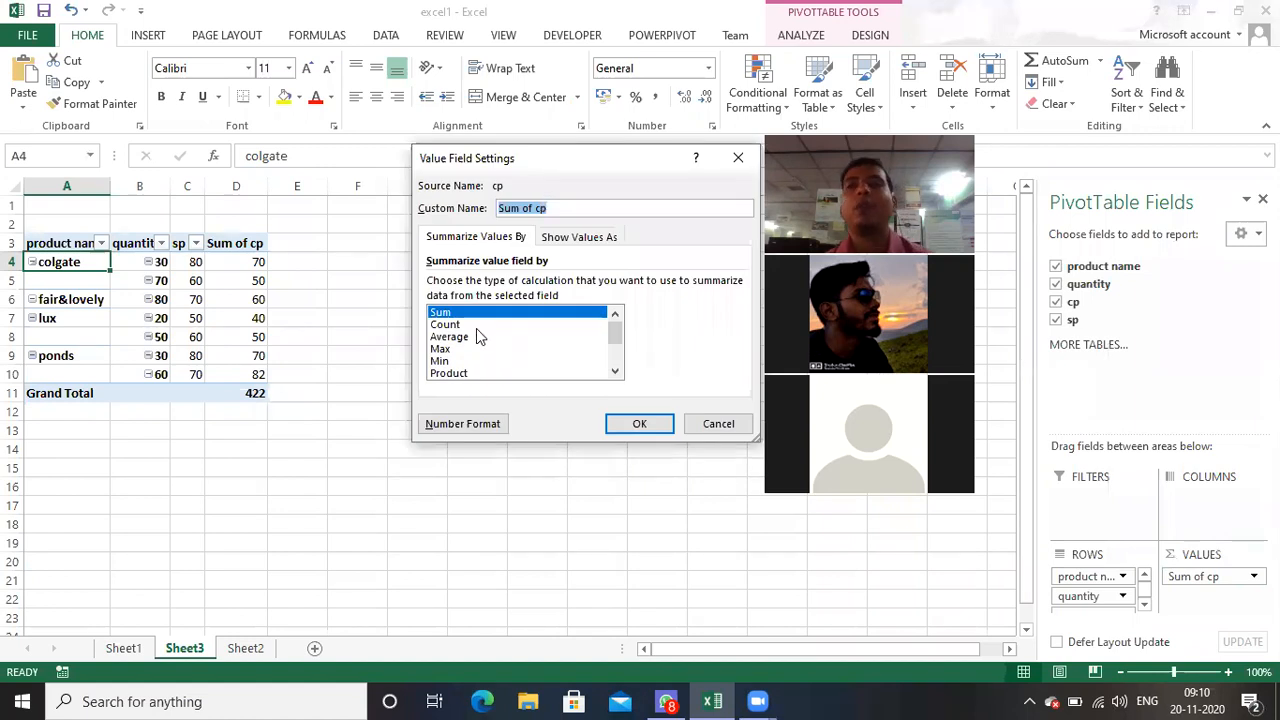
left_click(472, 338)
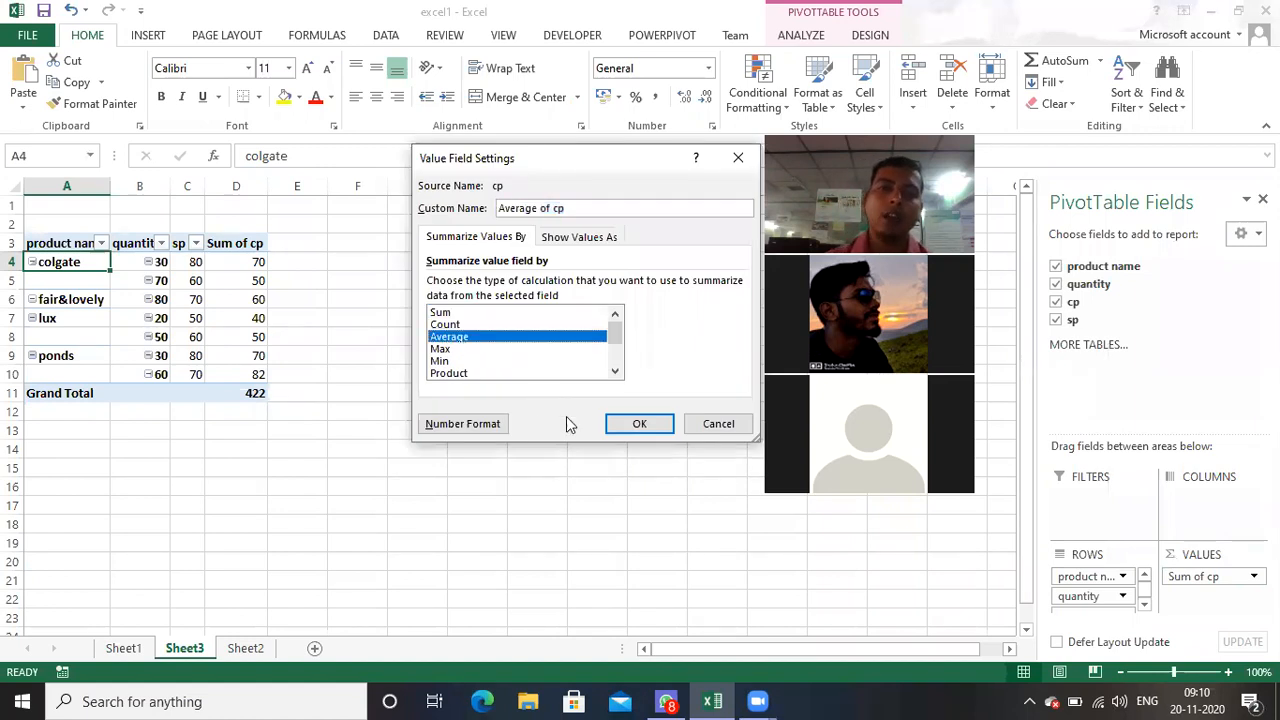
left_click(650, 430)
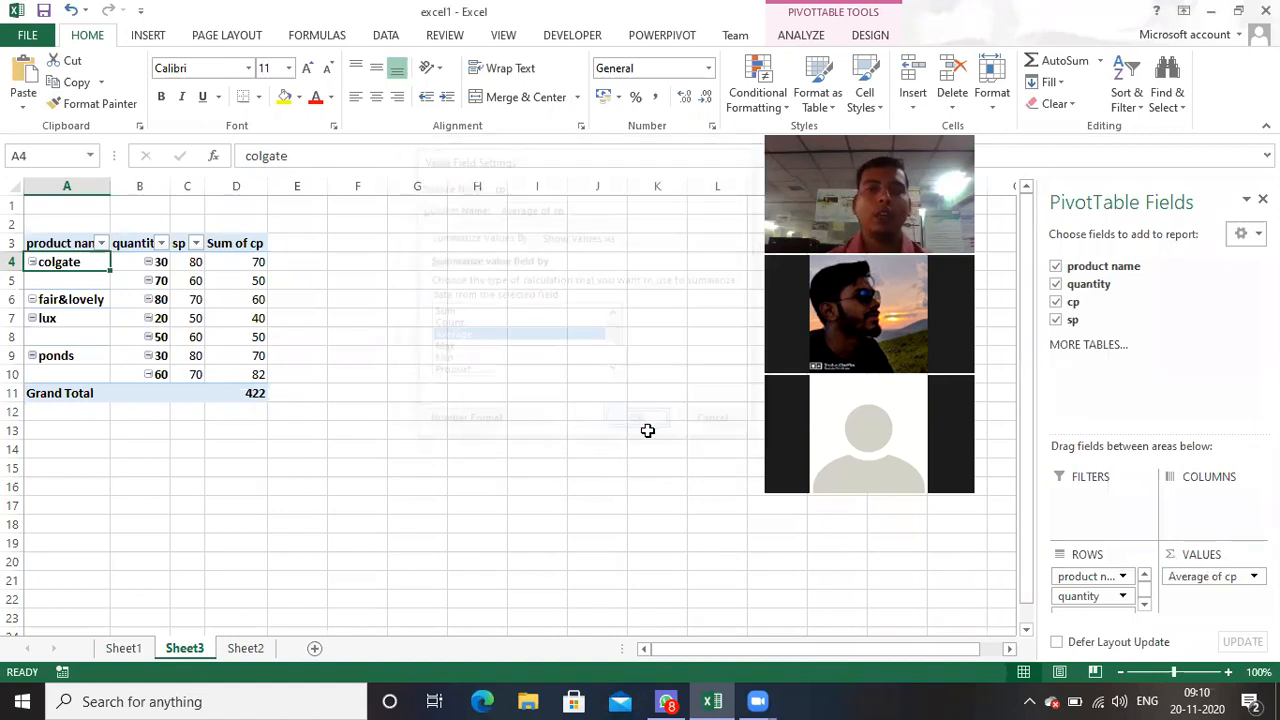
Step: Check the grand total of the cp average and review the calculation types offered for that value field
left_click(267, 393)
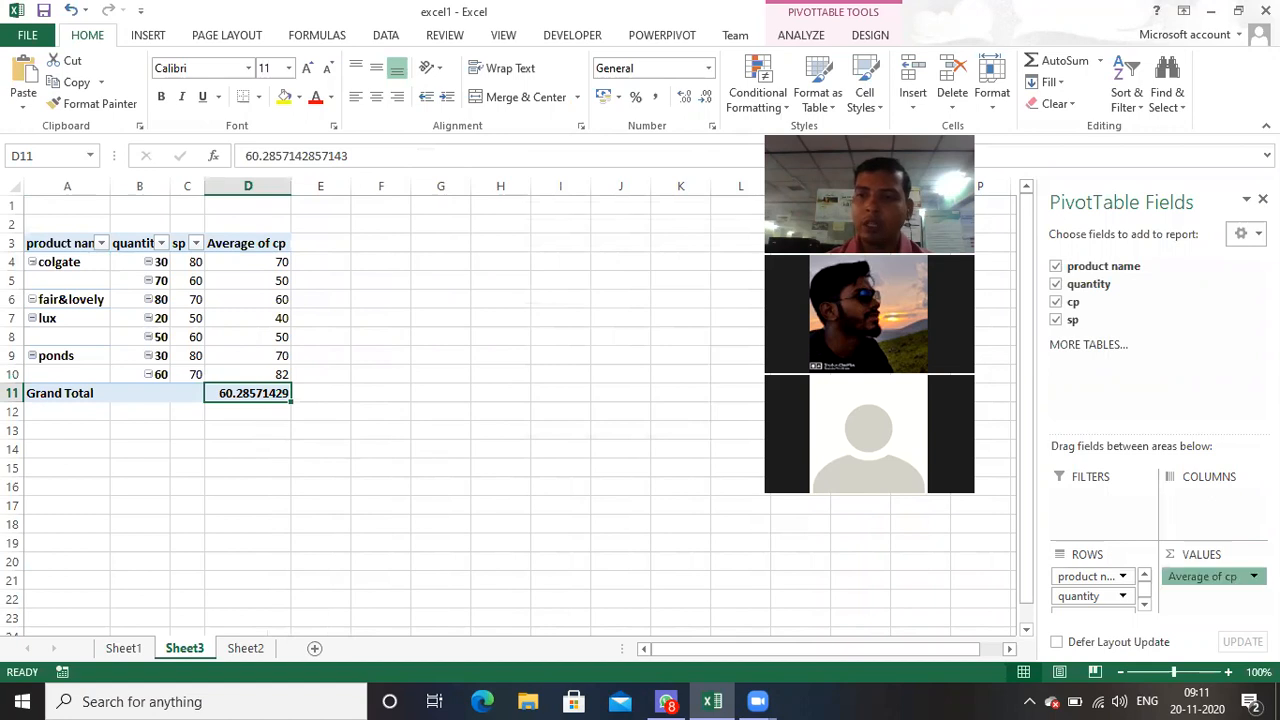
left_click(1250, 576)
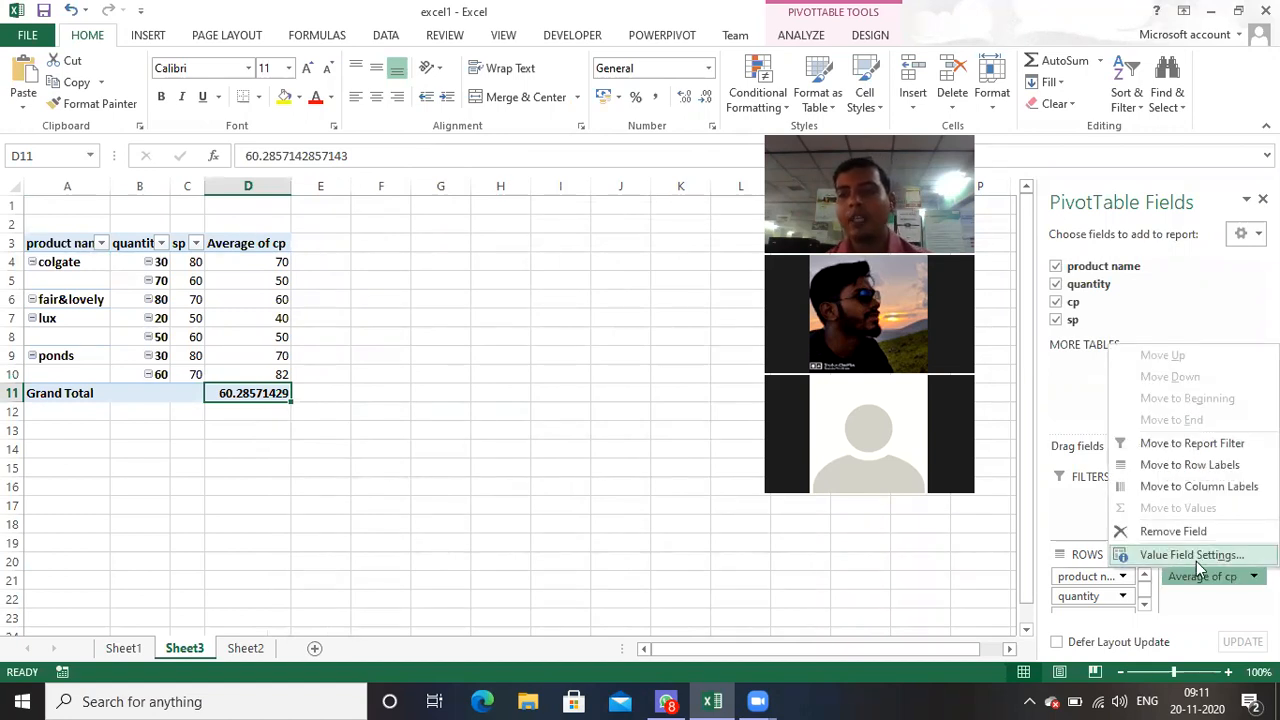
left_click(1206, 556)
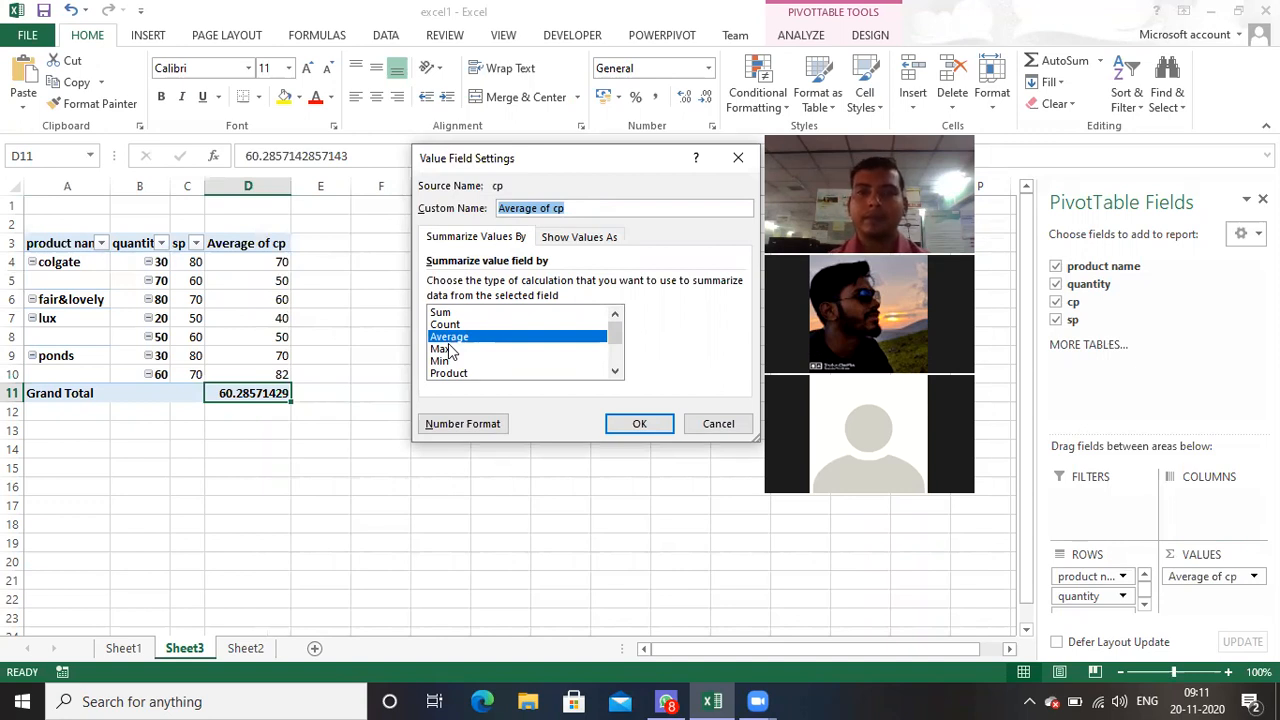
left_click(717, 424)
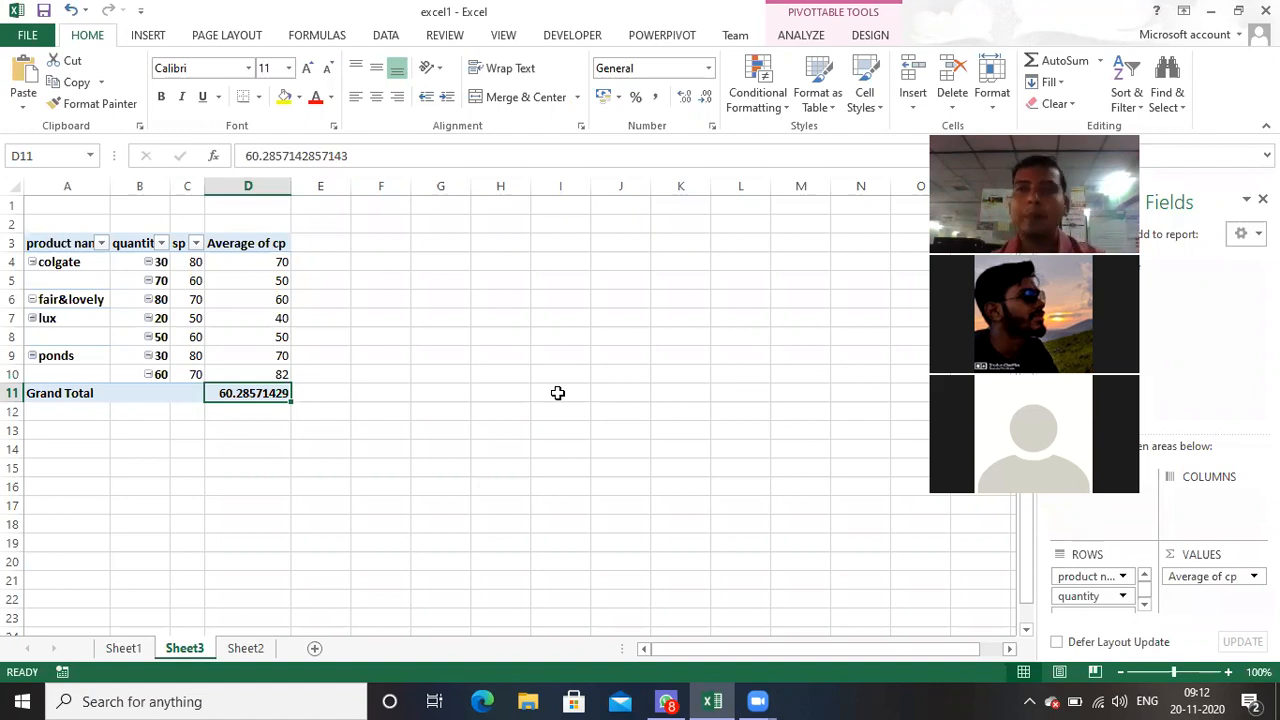
Step: Insert slicers for the PivotTable's product name, quantity, cp and sp fields
left_click(793, 38)
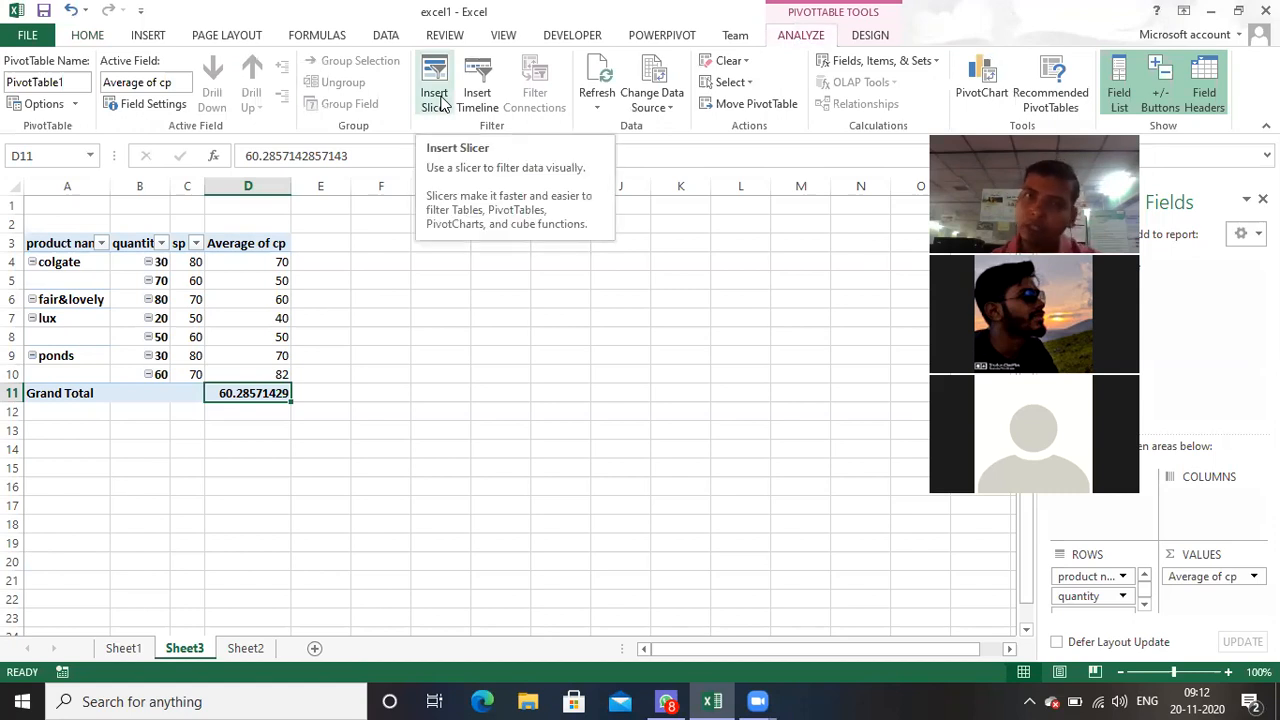
left_click(148, 35)
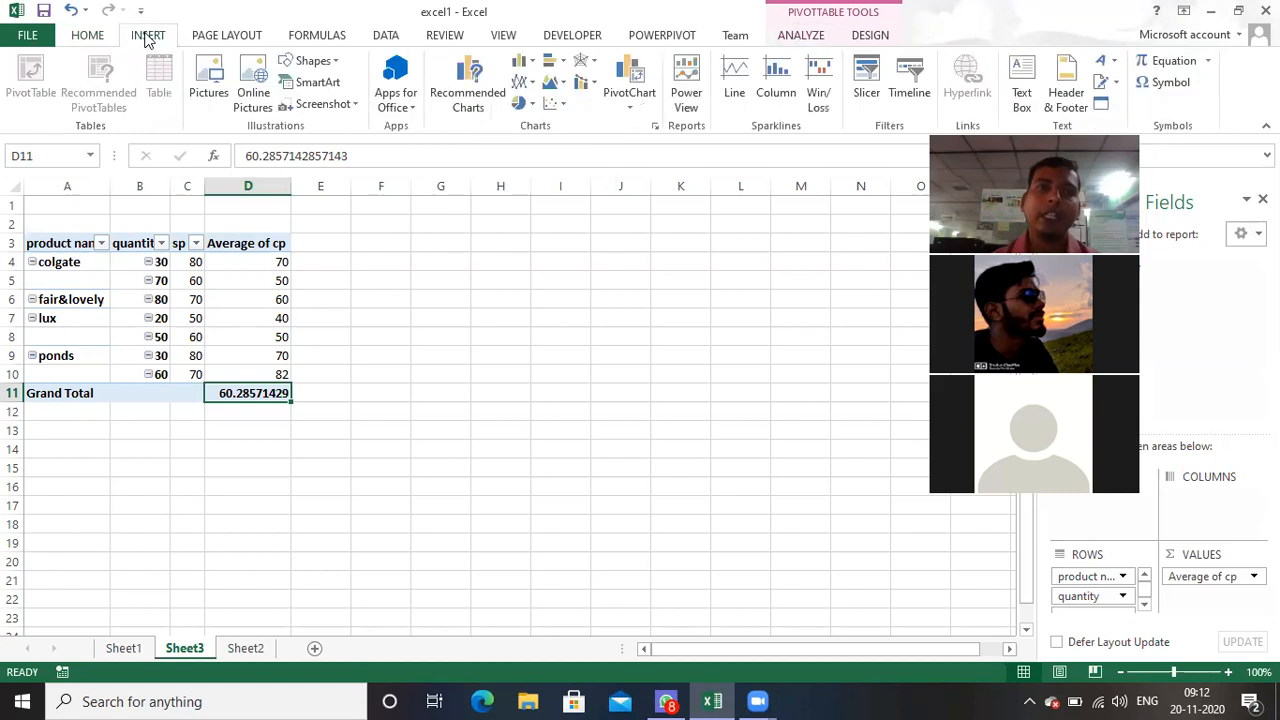
left_click(867, 68)
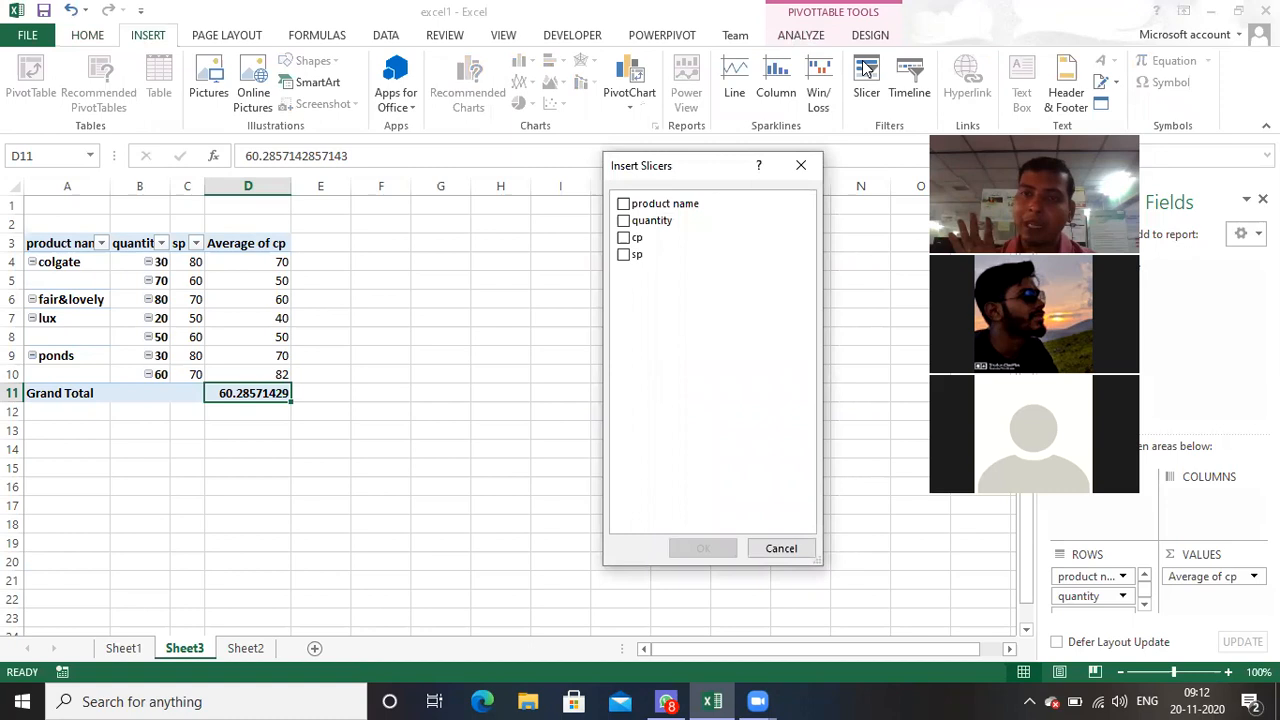
left_click(623, 204)
left_click(623, 221)
left_click(623, 238)
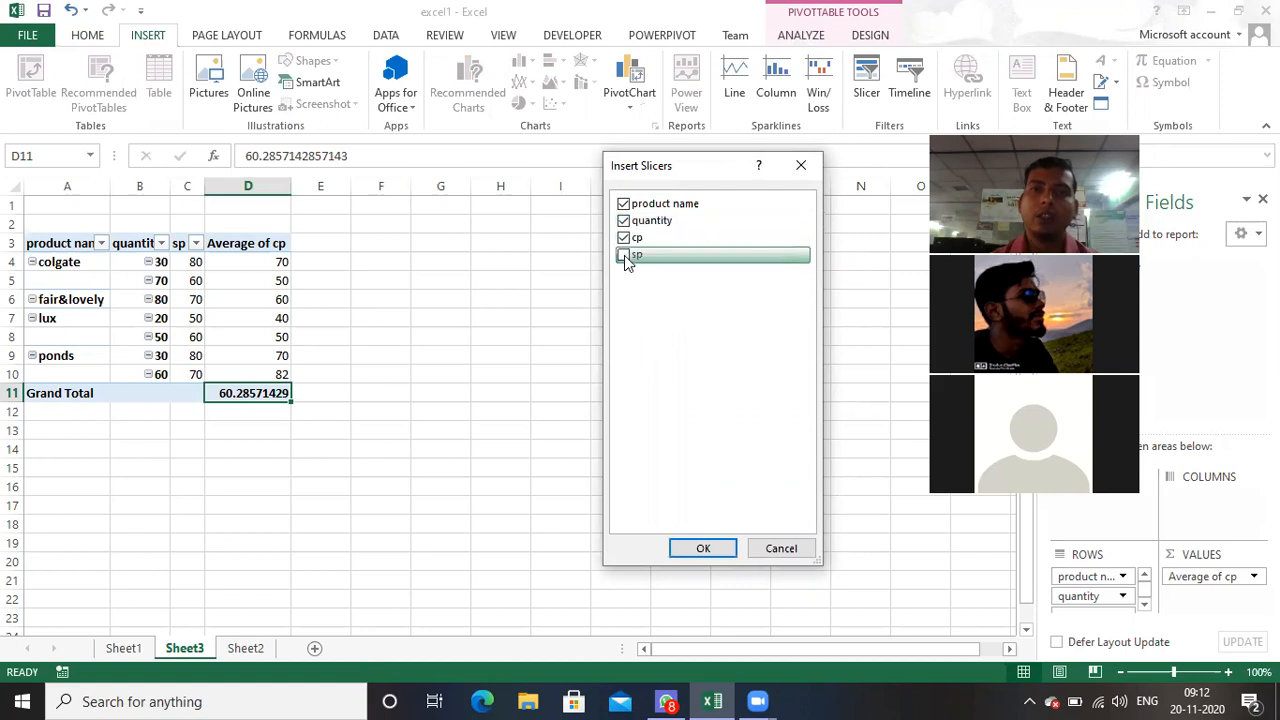
left_click(623, 255)
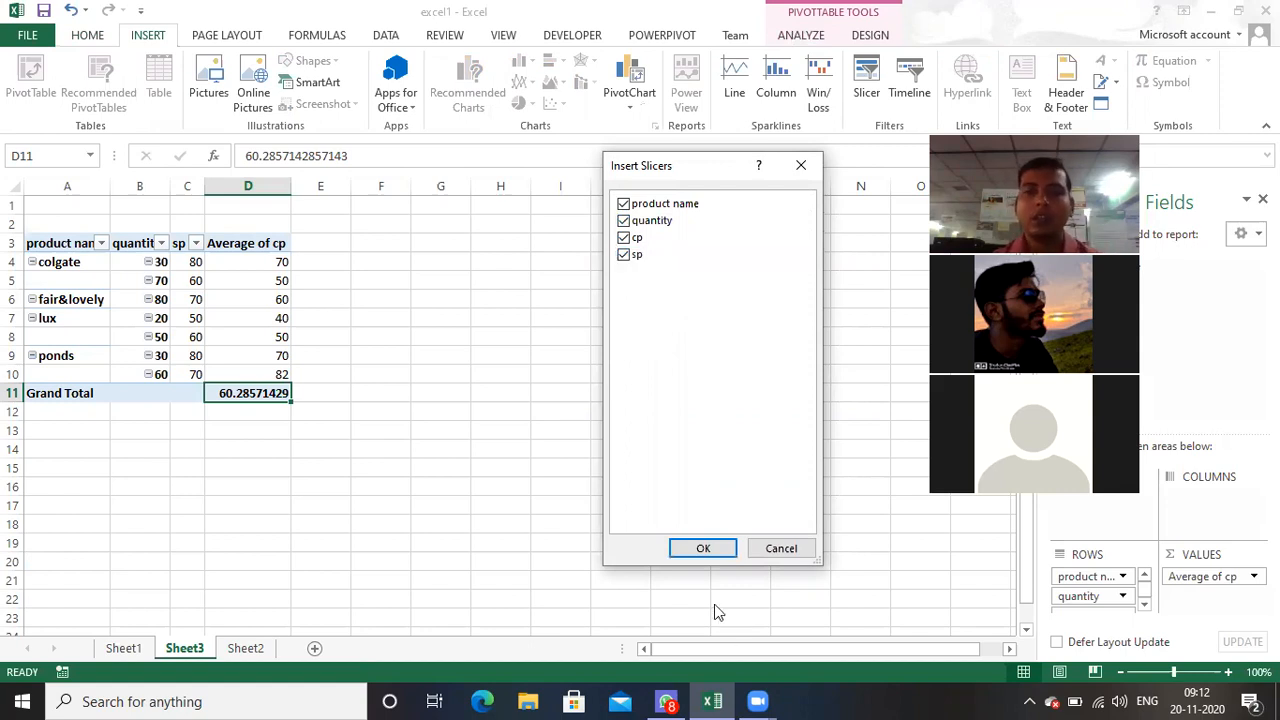
left_click(705, 550)
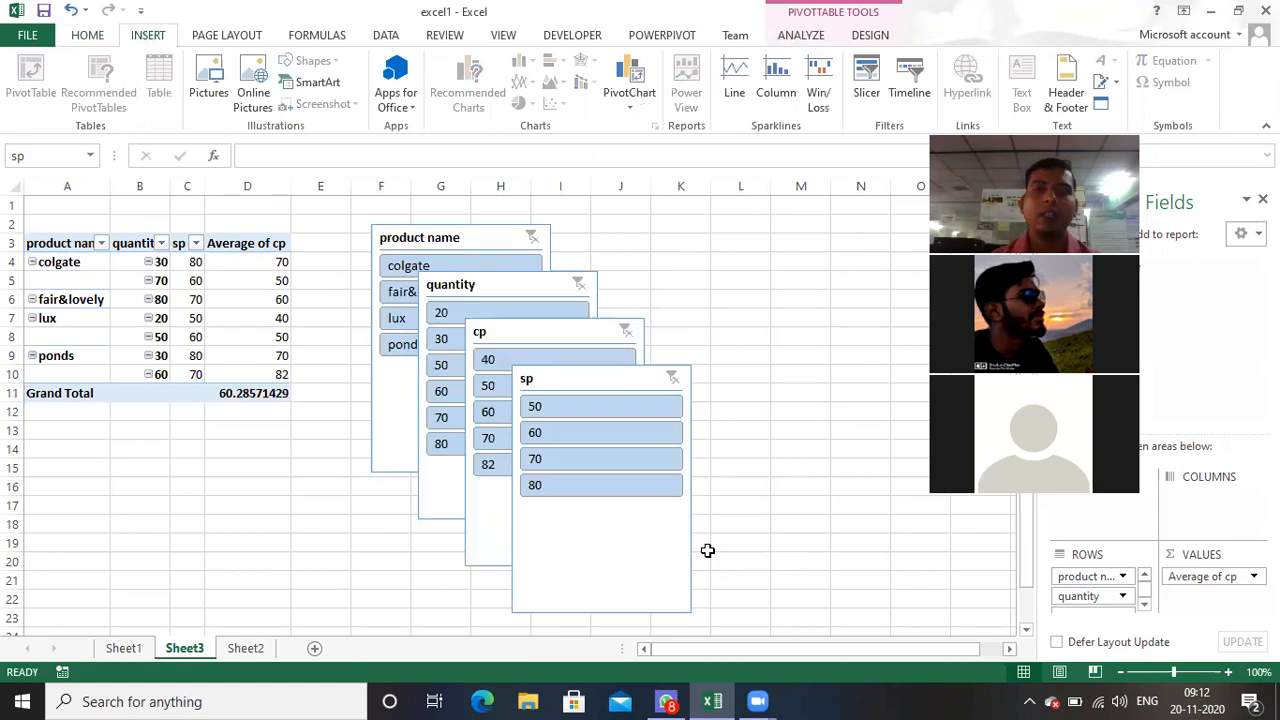
Step: Spread the overlapping sp, cp and quantity slicers apart so the buttons of the product name slicer are uncovered
left_click_drag(616, 380, 812, 273)
left_click_drag(586, 337, 679, 278)
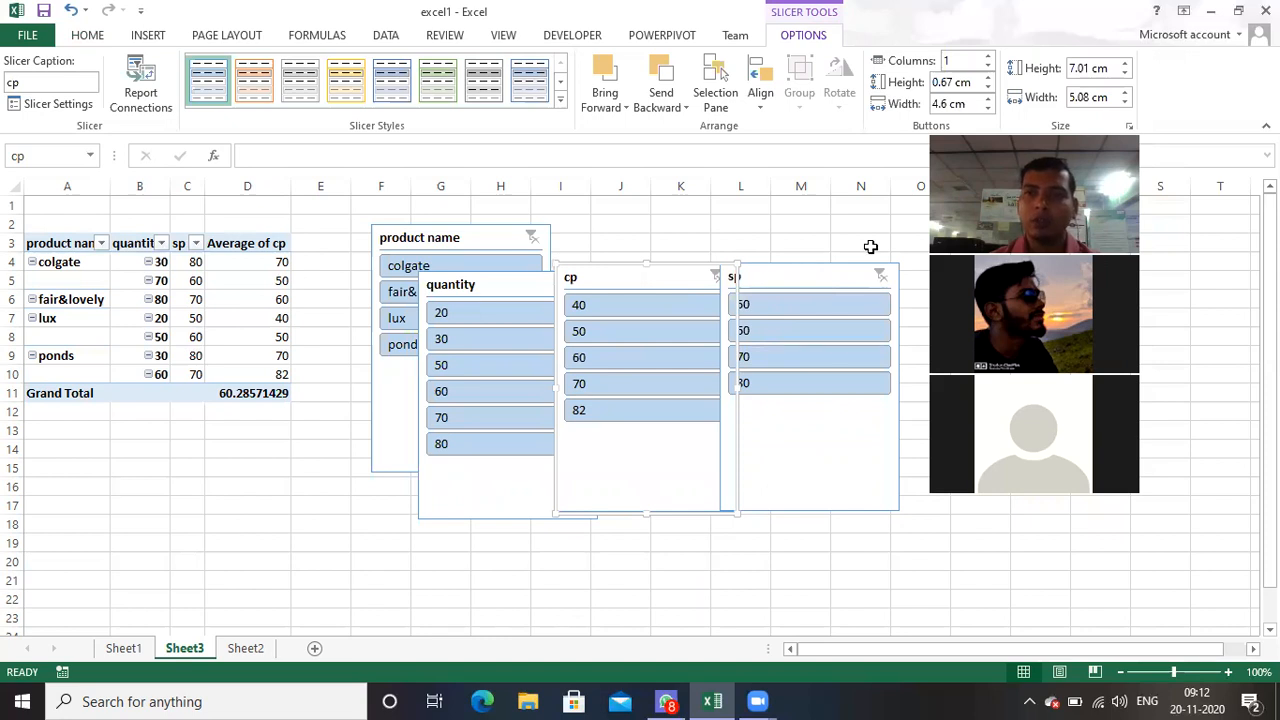
left_click_drag(871, 249, 988, 227)
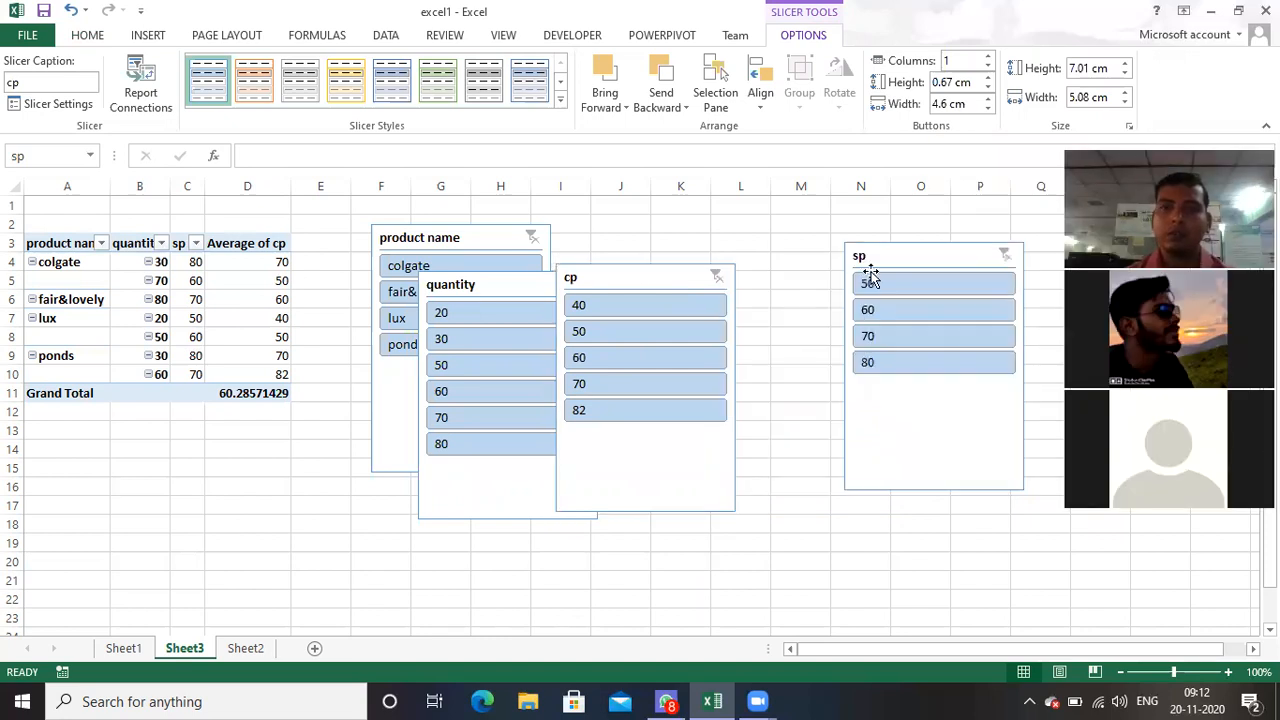
left_click_drag(672, 280, 794, 262)
left_click_drag(560, 289, 654, 368)
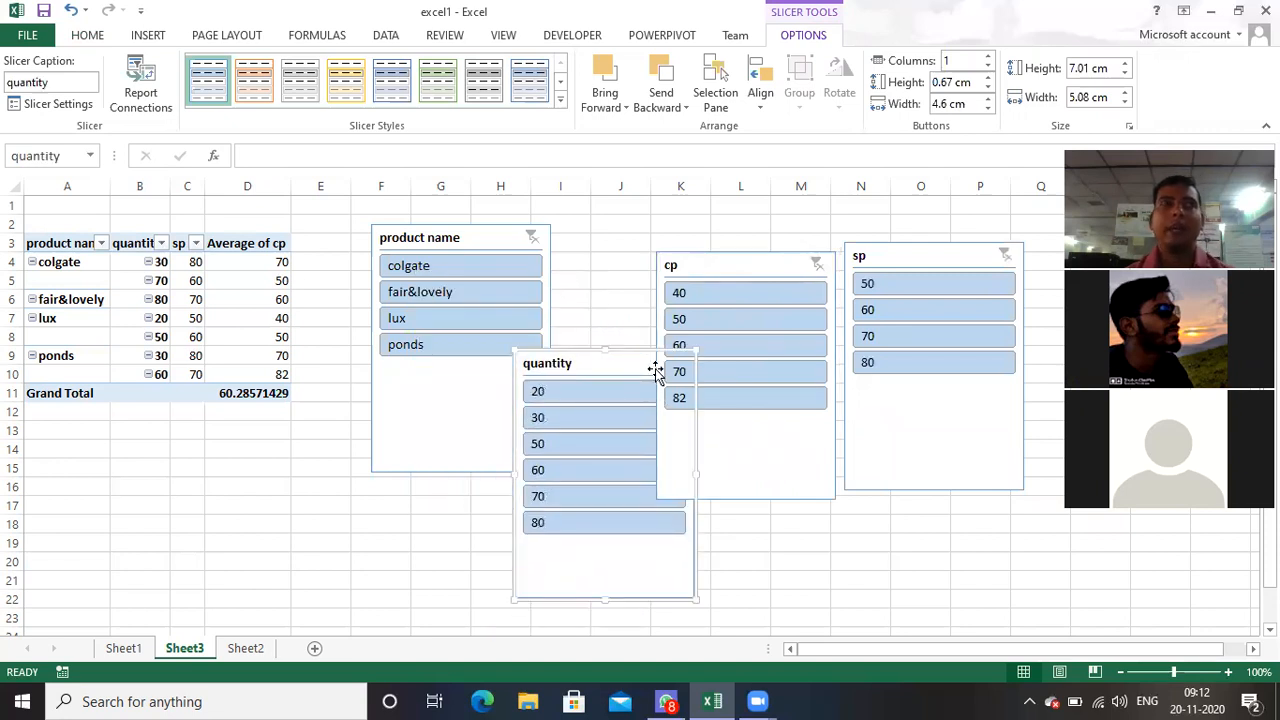
Step: Filter the PivotTable to colgate and fair&lovely with the product name slicer, and clear that slicer's filter
left_click(419, 266)
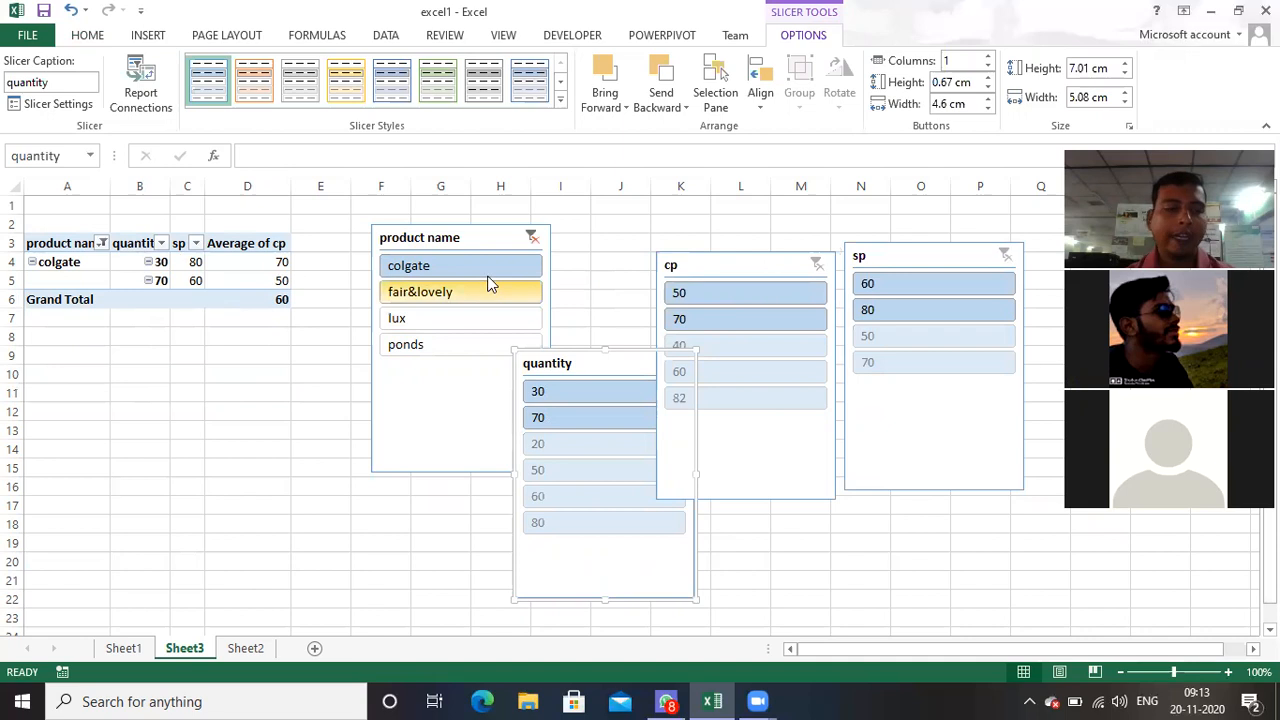
left_click(450, 300, "ctrl")
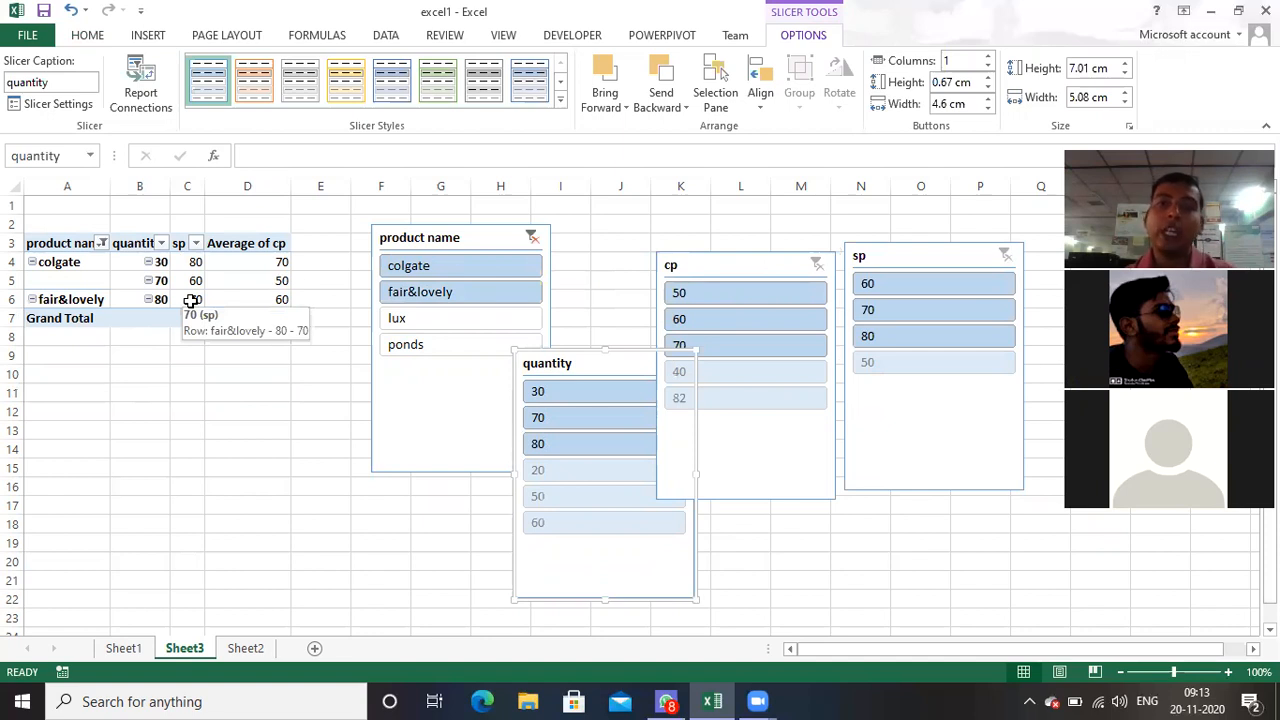
left_click(532, 237)
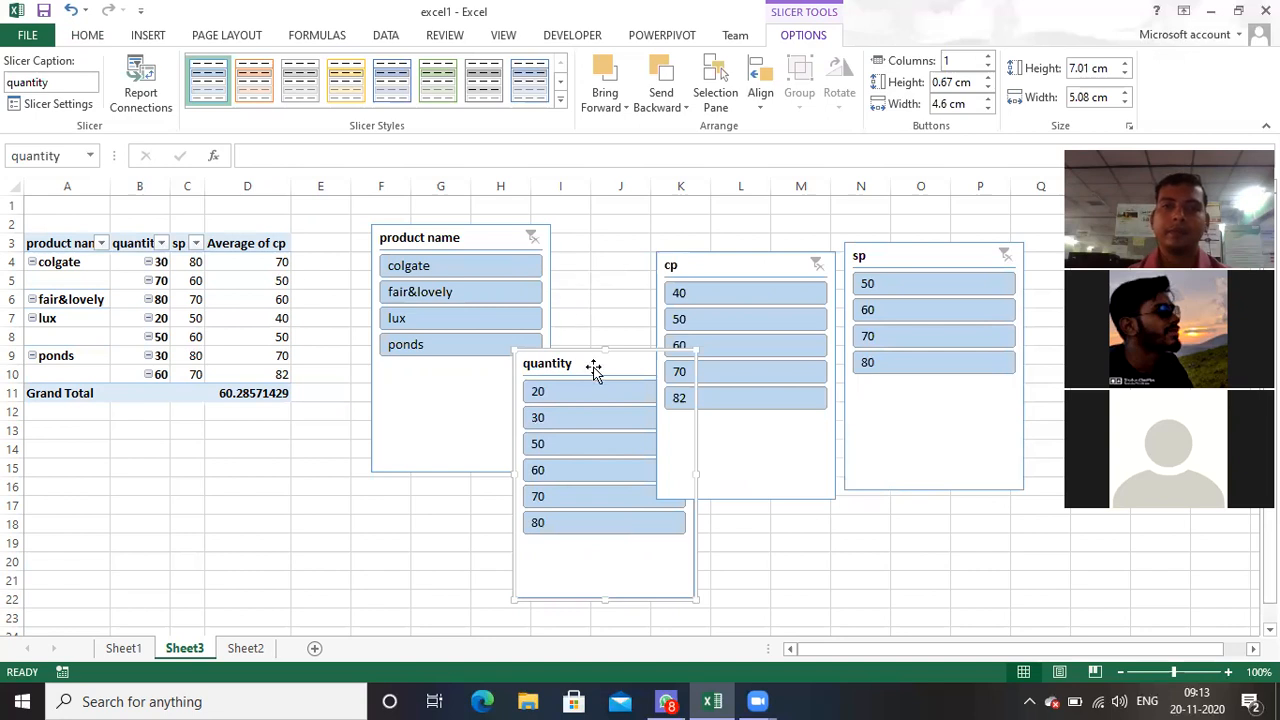
Step: Move the quantity slicer slightly up and give it a light yellow style, and apply a dark green style to the product name slicer
left_click_drag(594, 366, 610, 342)
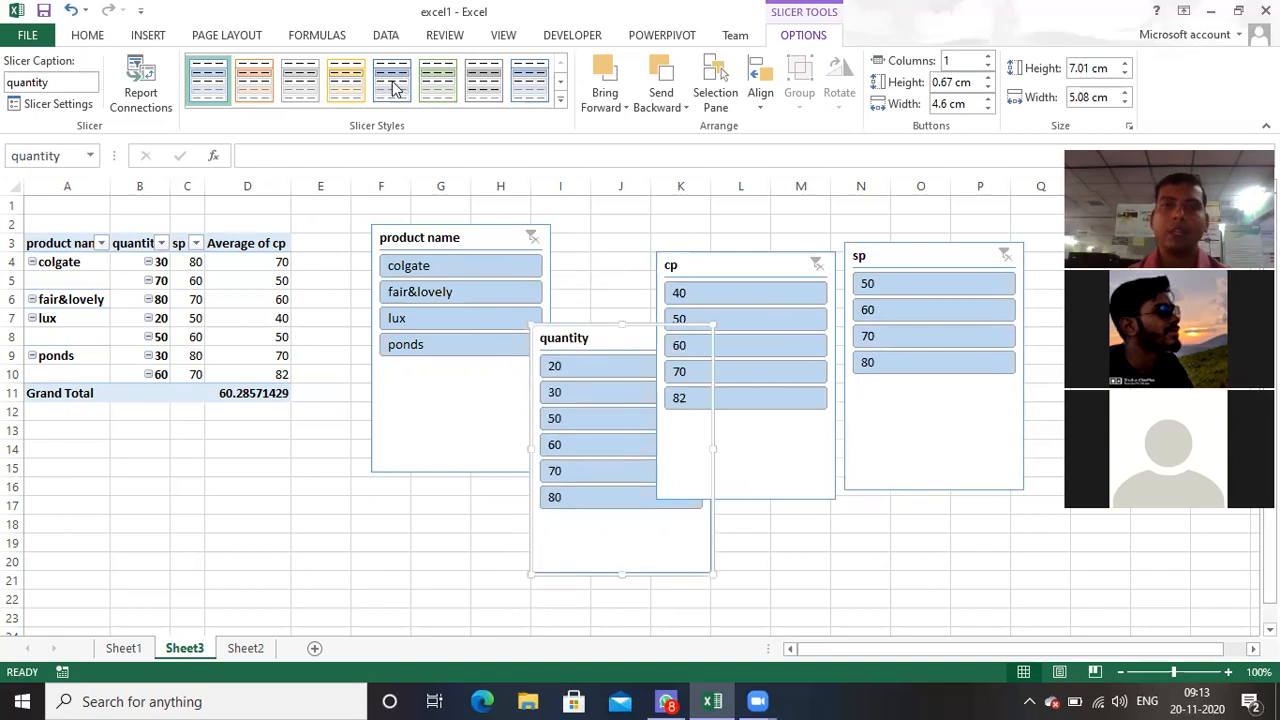
left_click(352, 90)
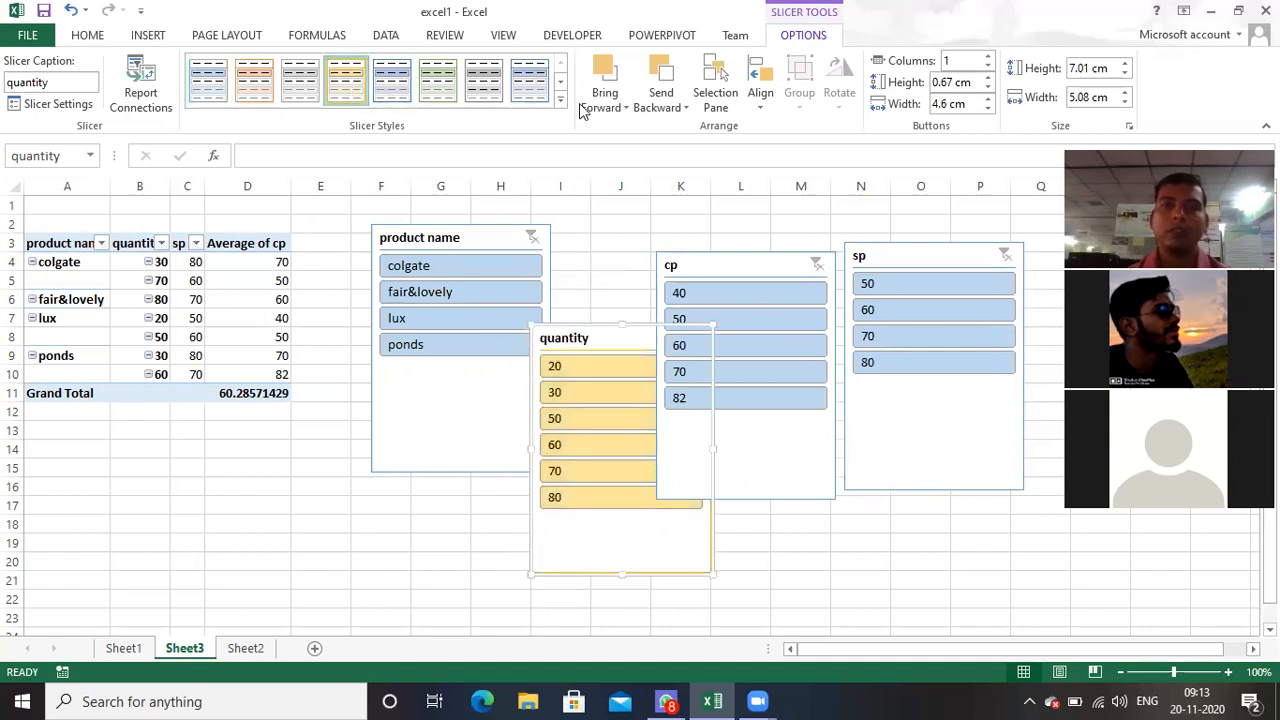
left_click(487, 241)
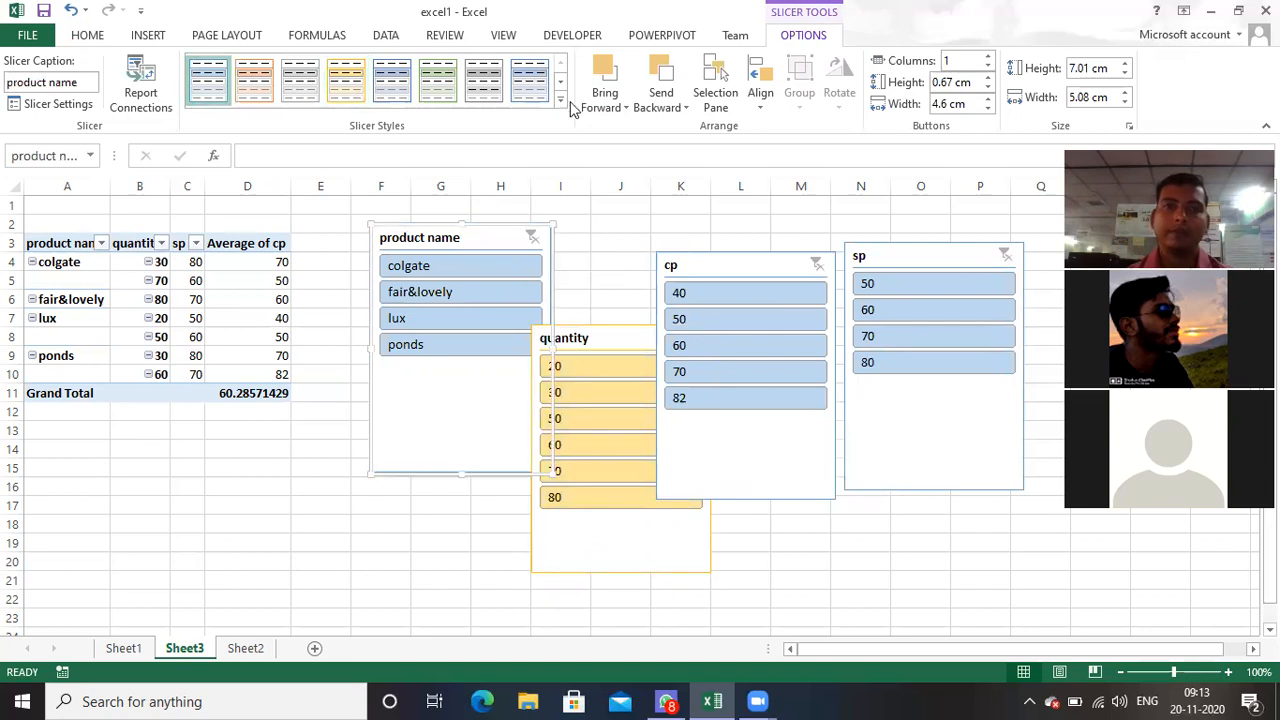
left_click(561, 101)
left_click(436, 180)
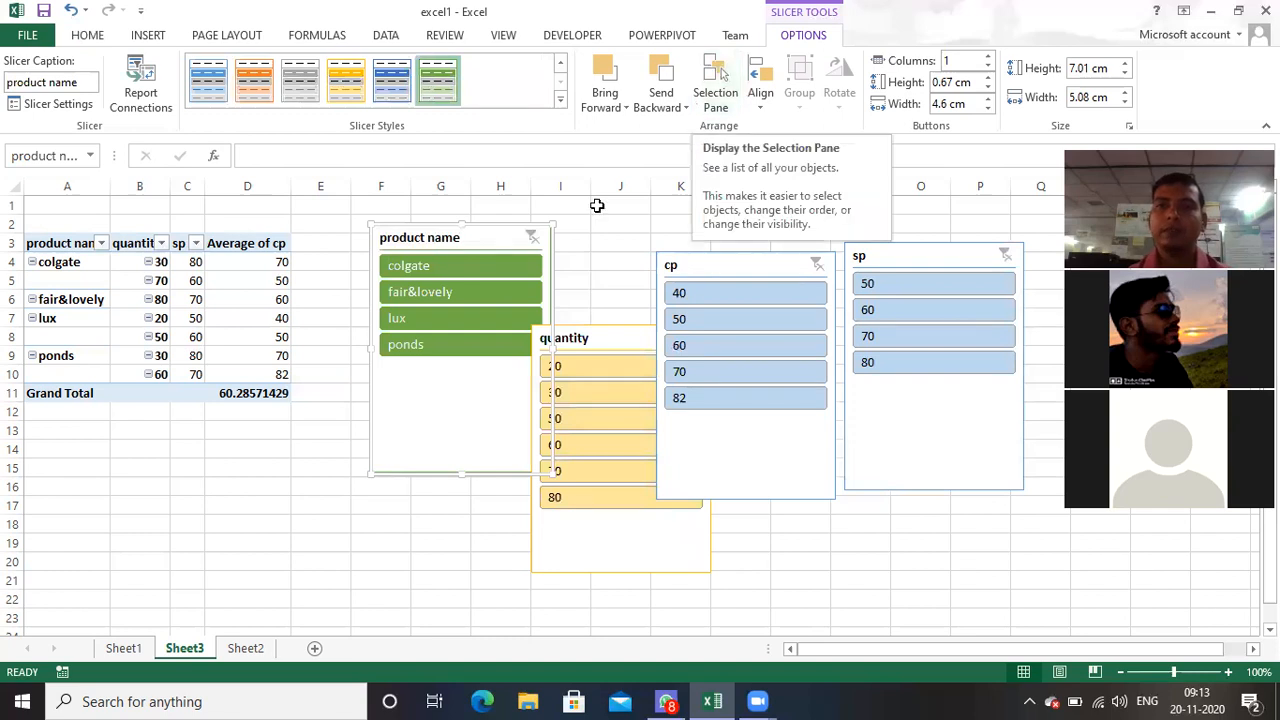
left_click(587, 260)
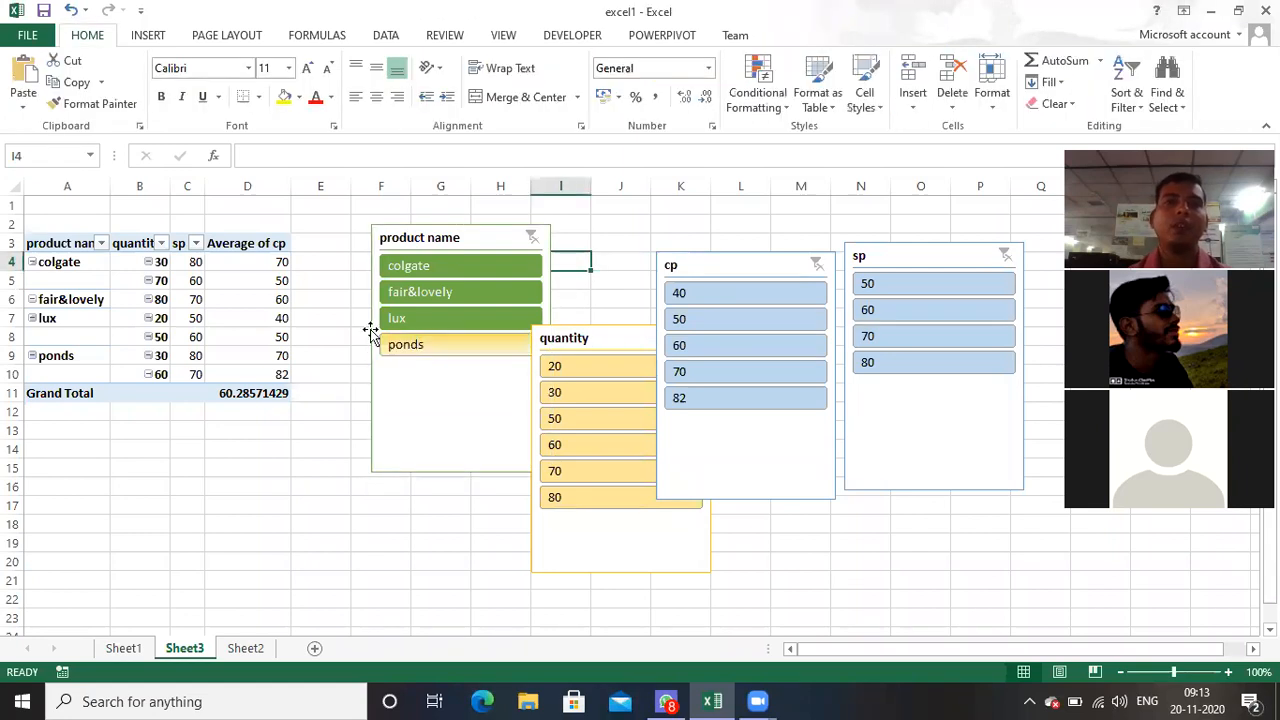
Step: Turn on filtering for the product table on Sheet2, starting from its product name header
left_click(246, 650)
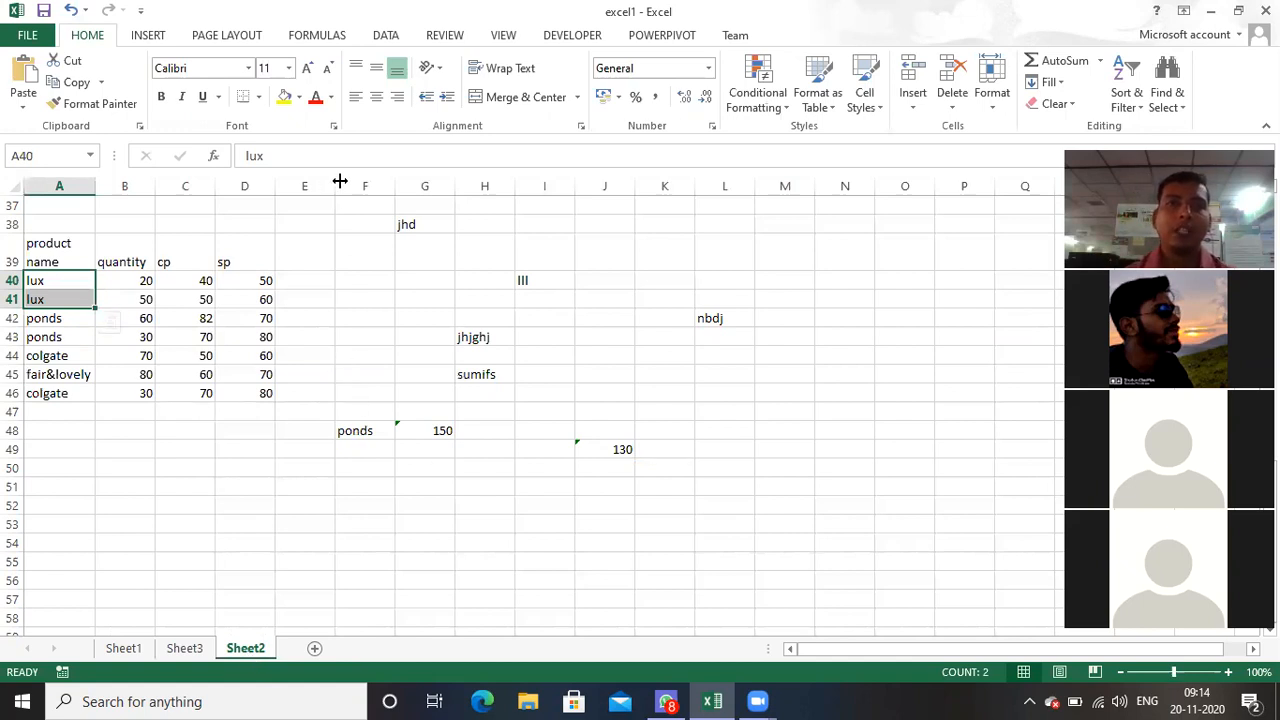
left_click(384, 36)
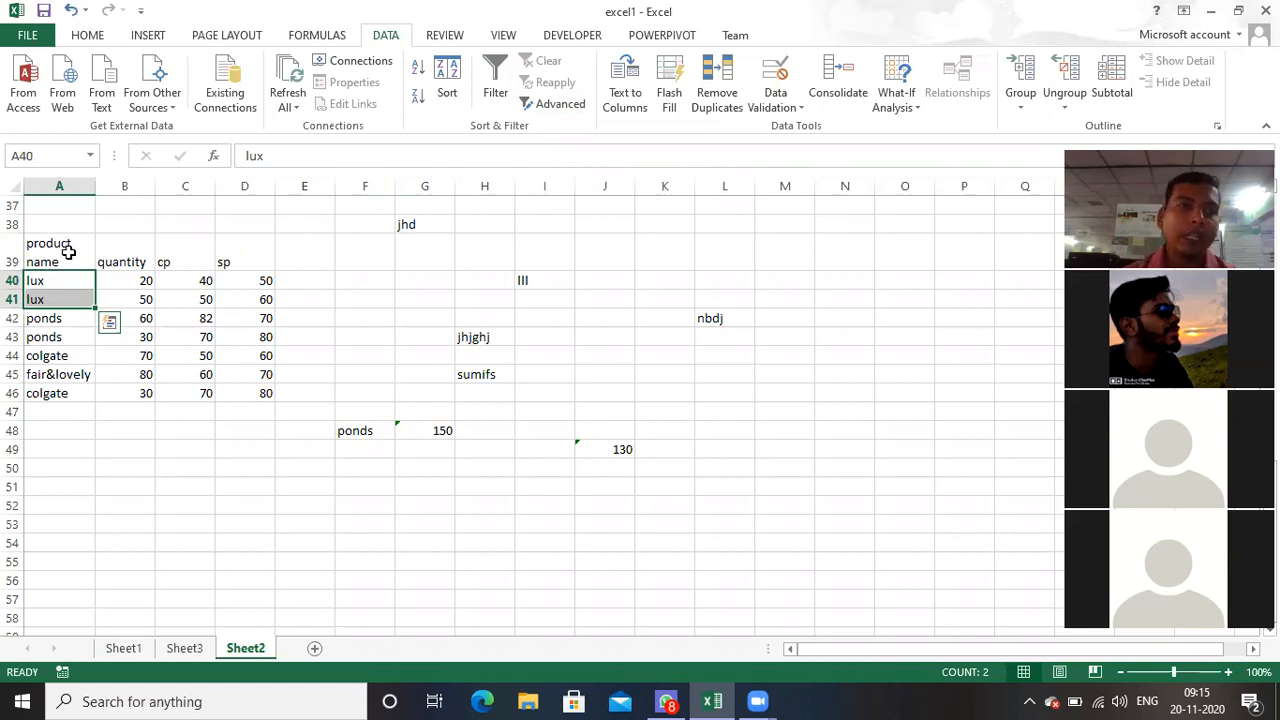
left_click(68, 247)
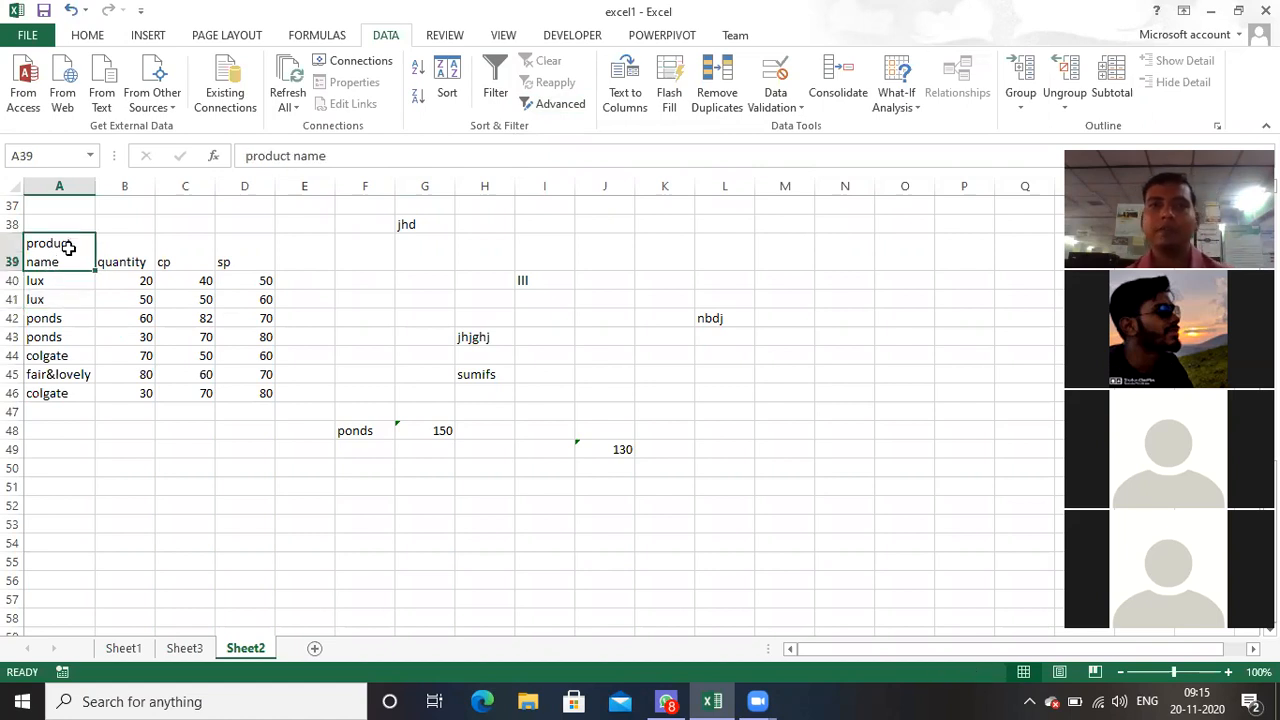
left_click(497, 91)
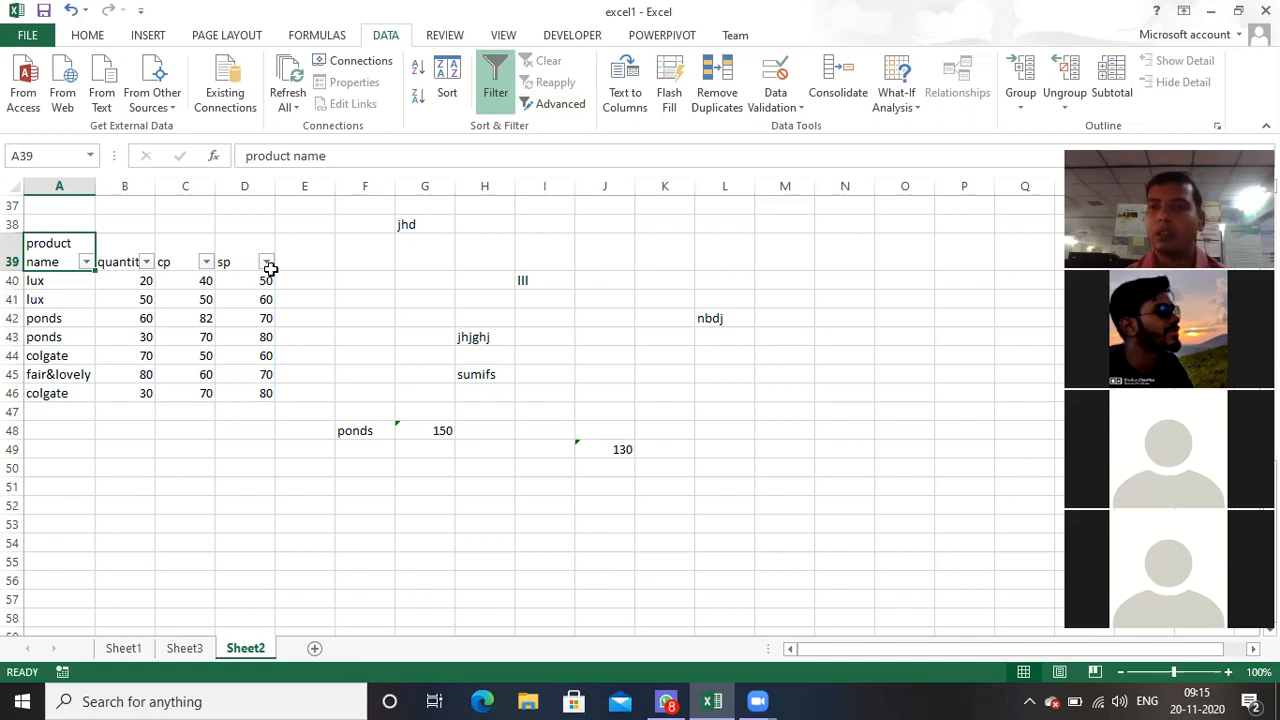
Step: Filter the product name column to show only colgate and lux
left_click(86, 263)
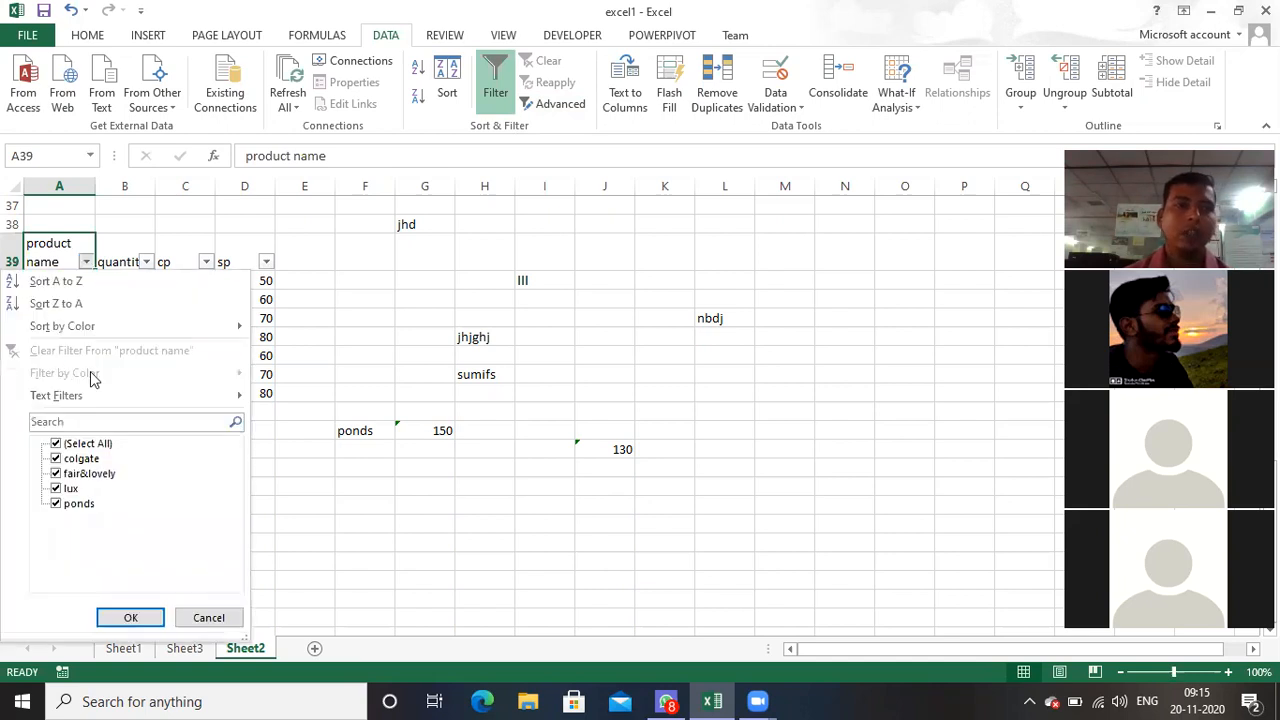
left_click(62, 447)
left_click(62, 447)
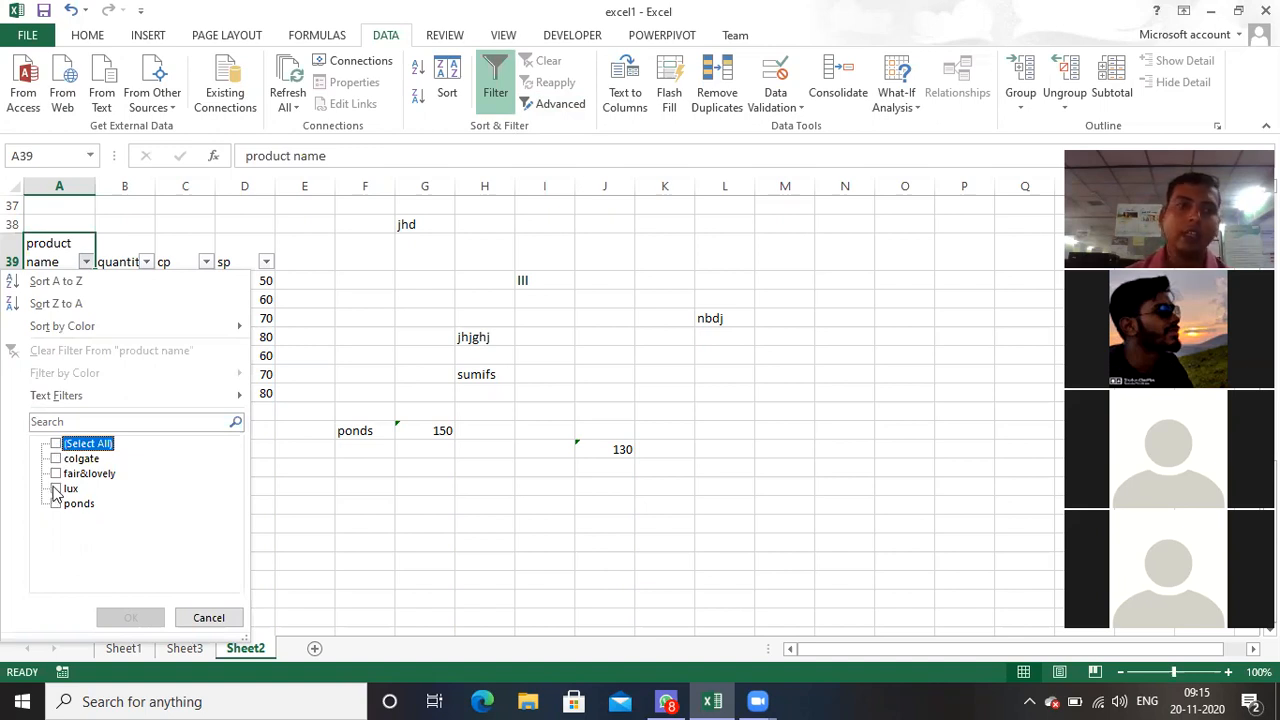
left_click(56, 489)
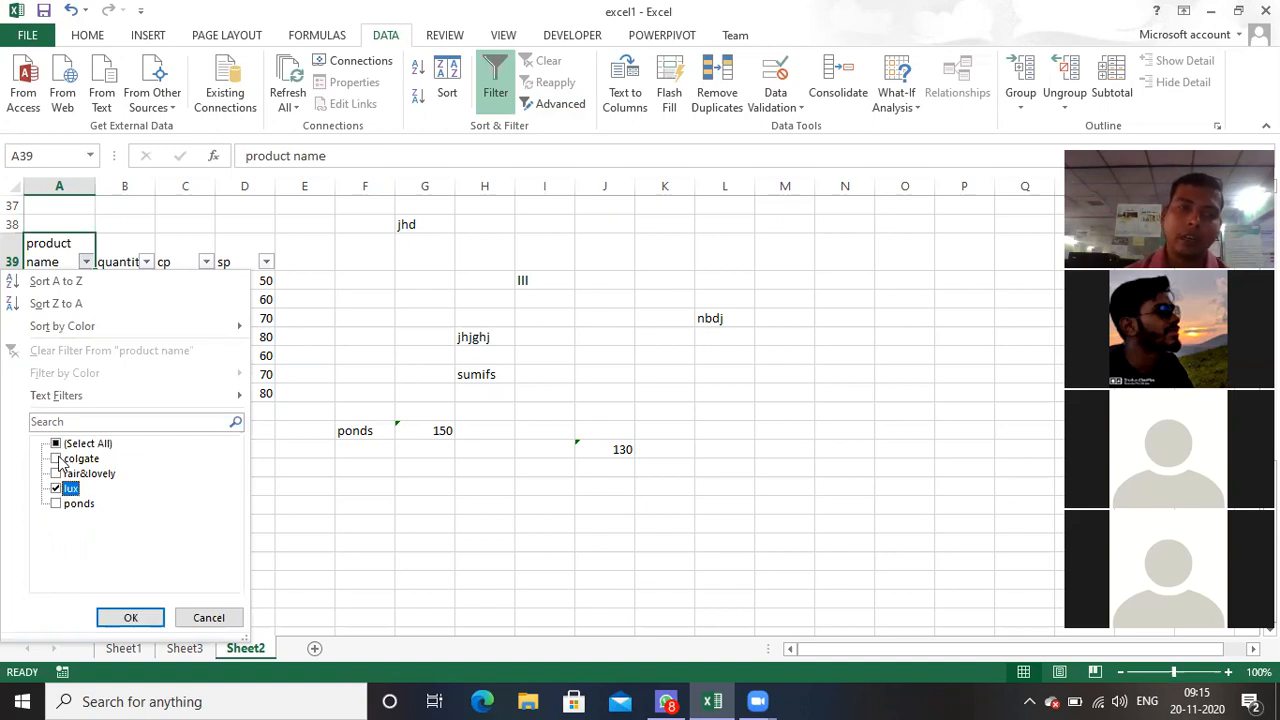
left_click(57, 459)
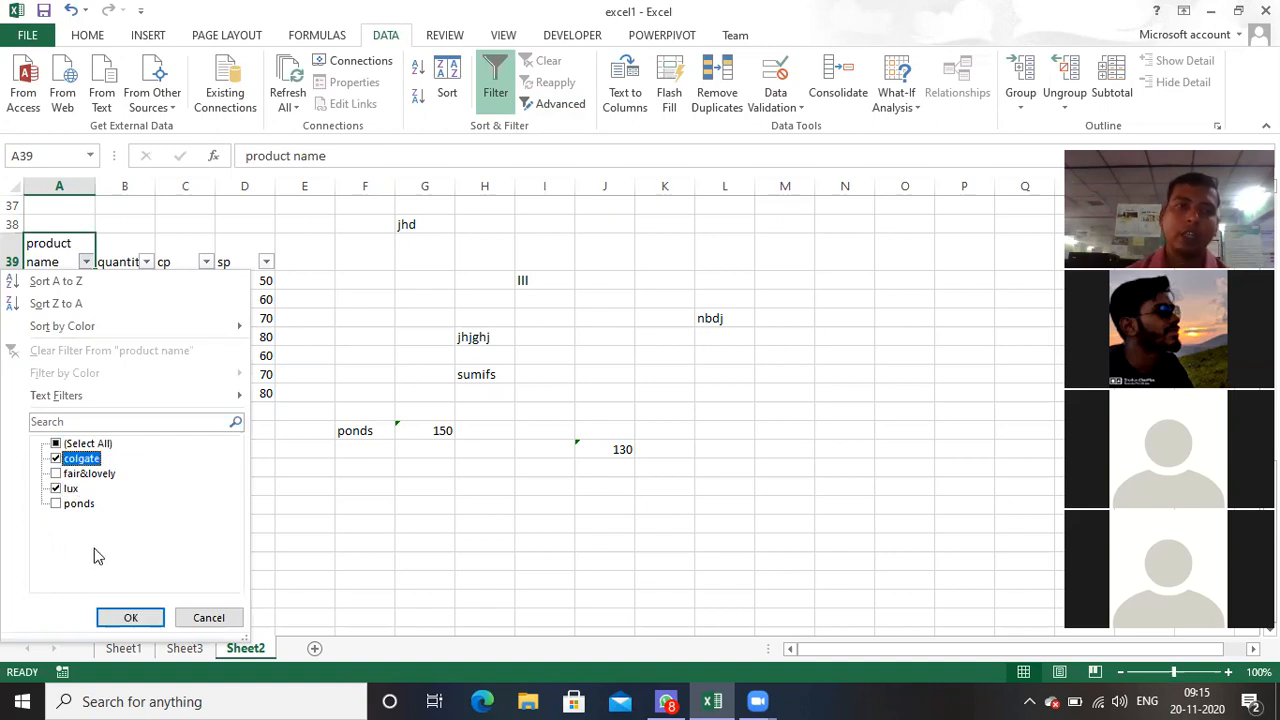
left_click(129, 617)
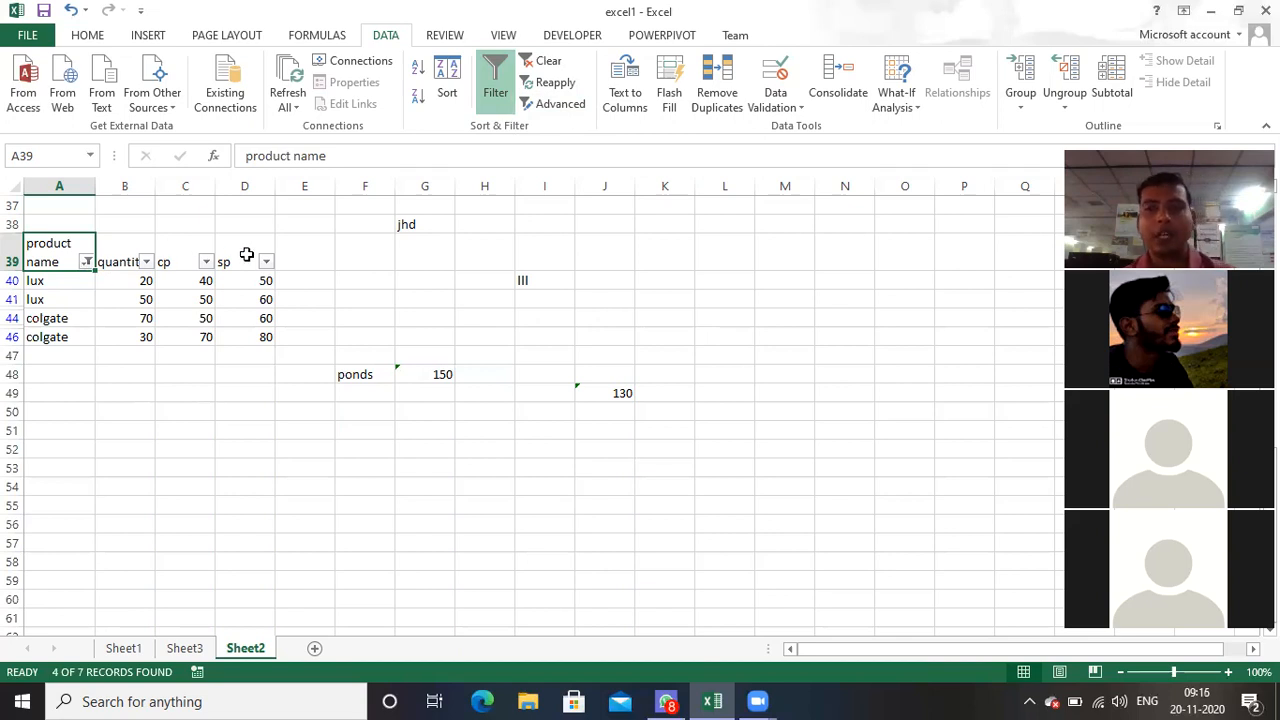
Step: Show all products again in the product name column and turn off the table's filter
left_click(87, 262)
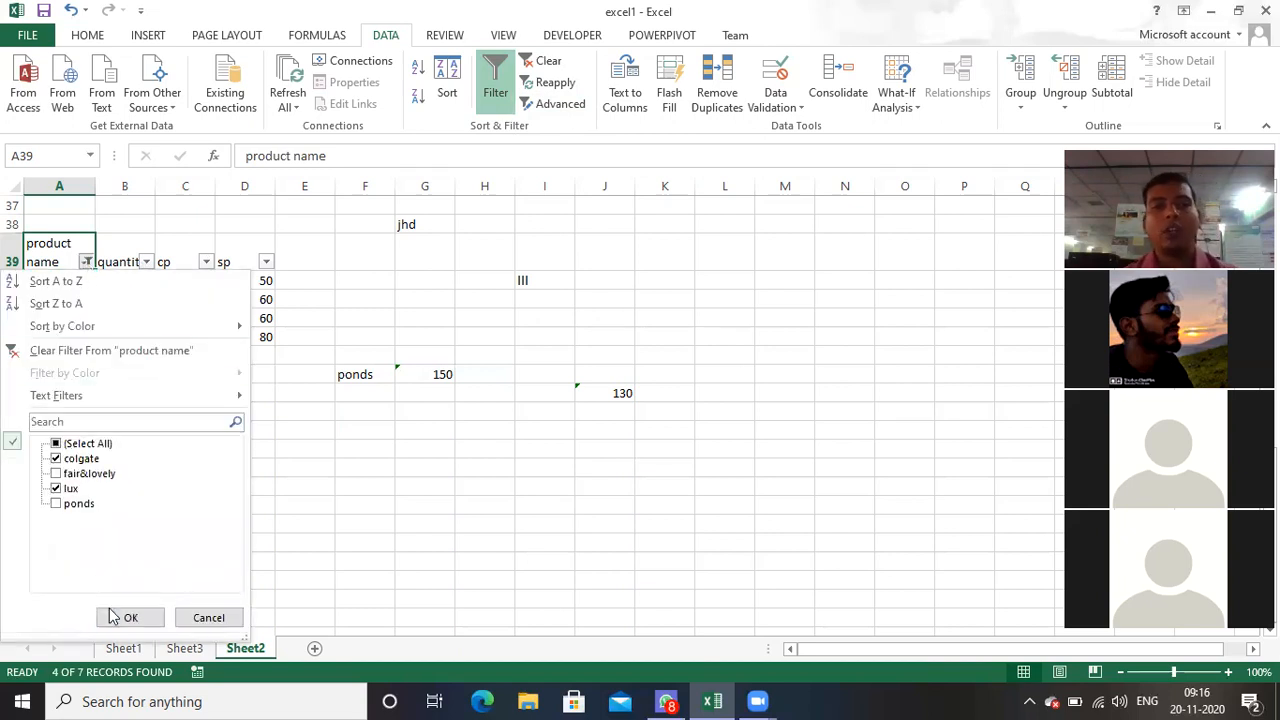
left_click(57, 445)
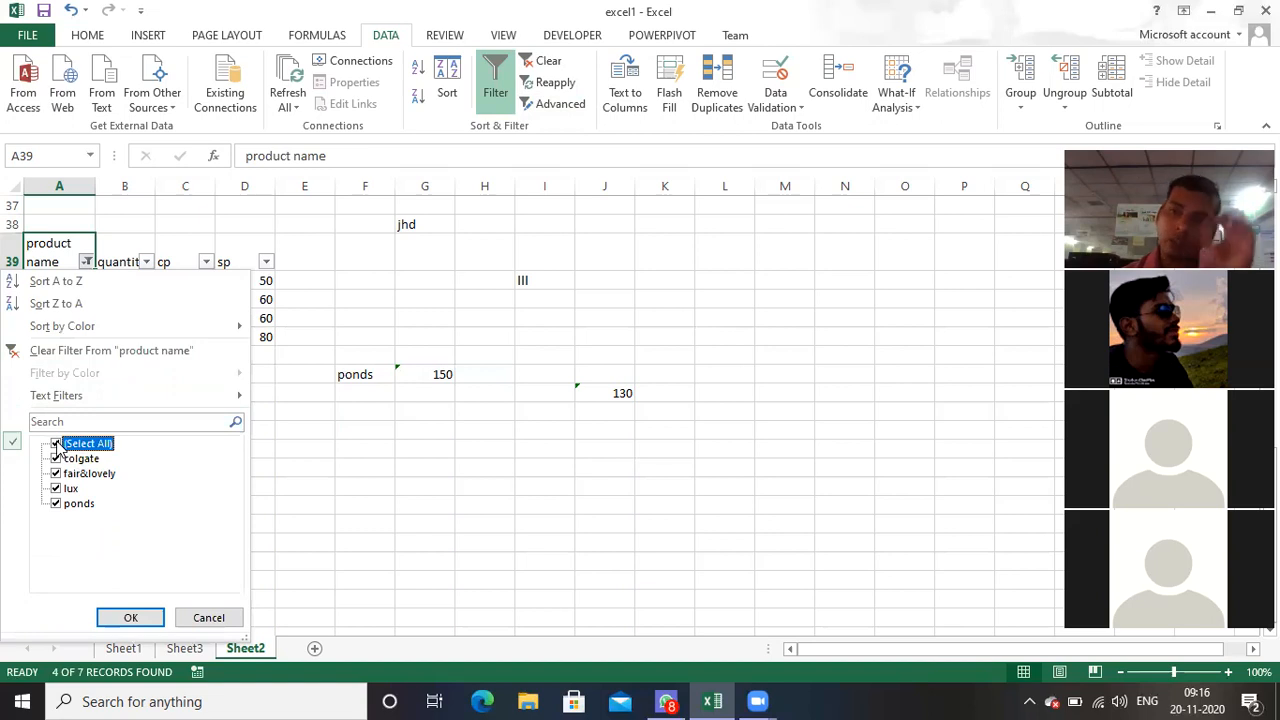
left_click(124, 616)
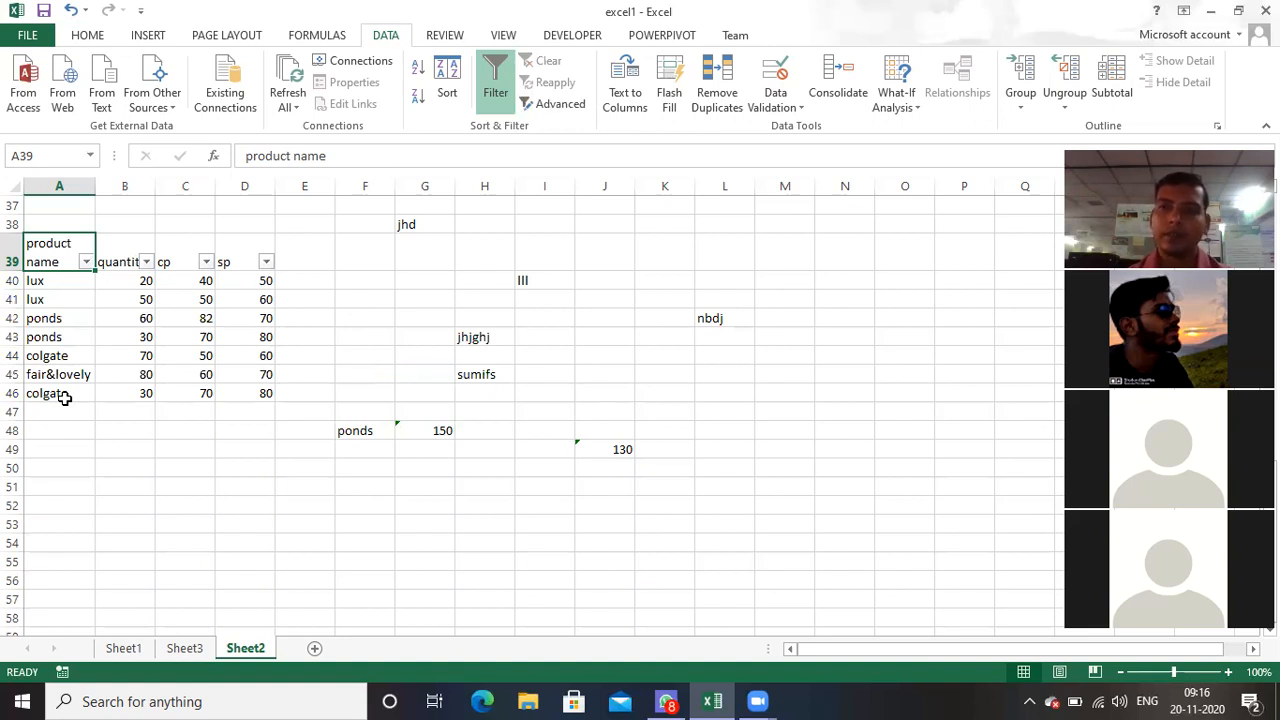
left_click(497, 93)
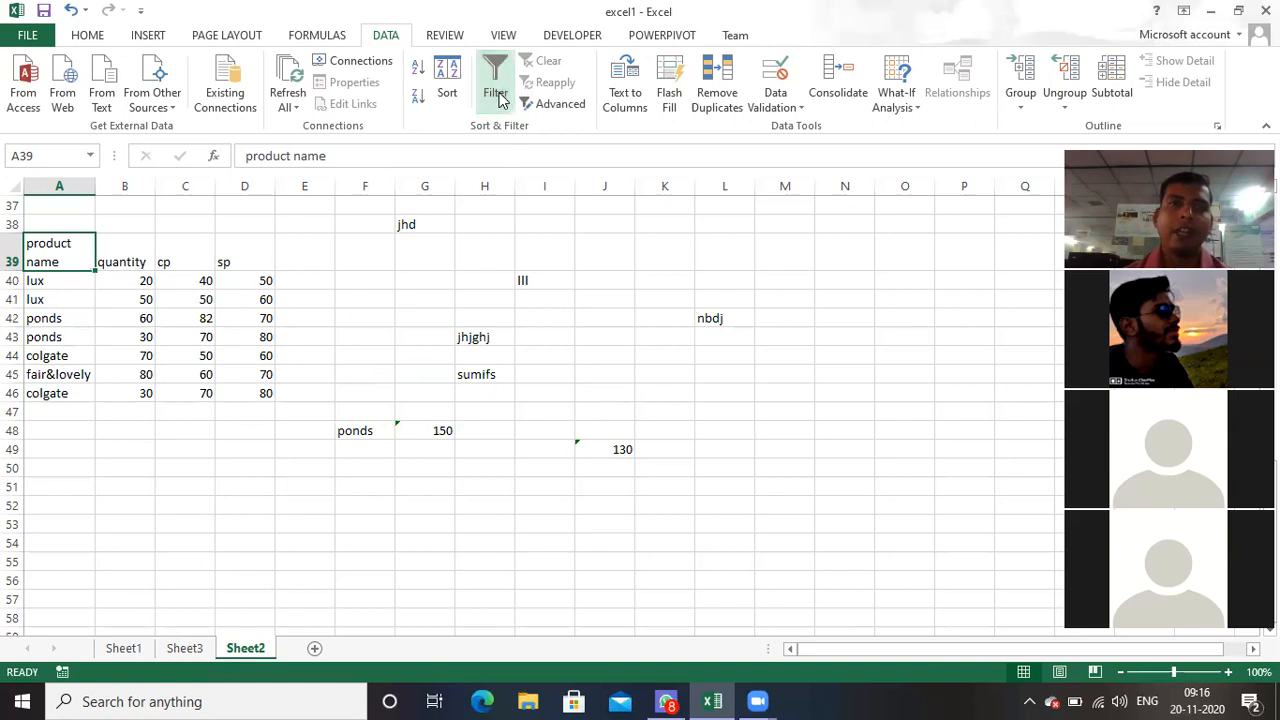
Step: Copy the quantity header from B39 into the empty cell N49
left_click(381, 486)
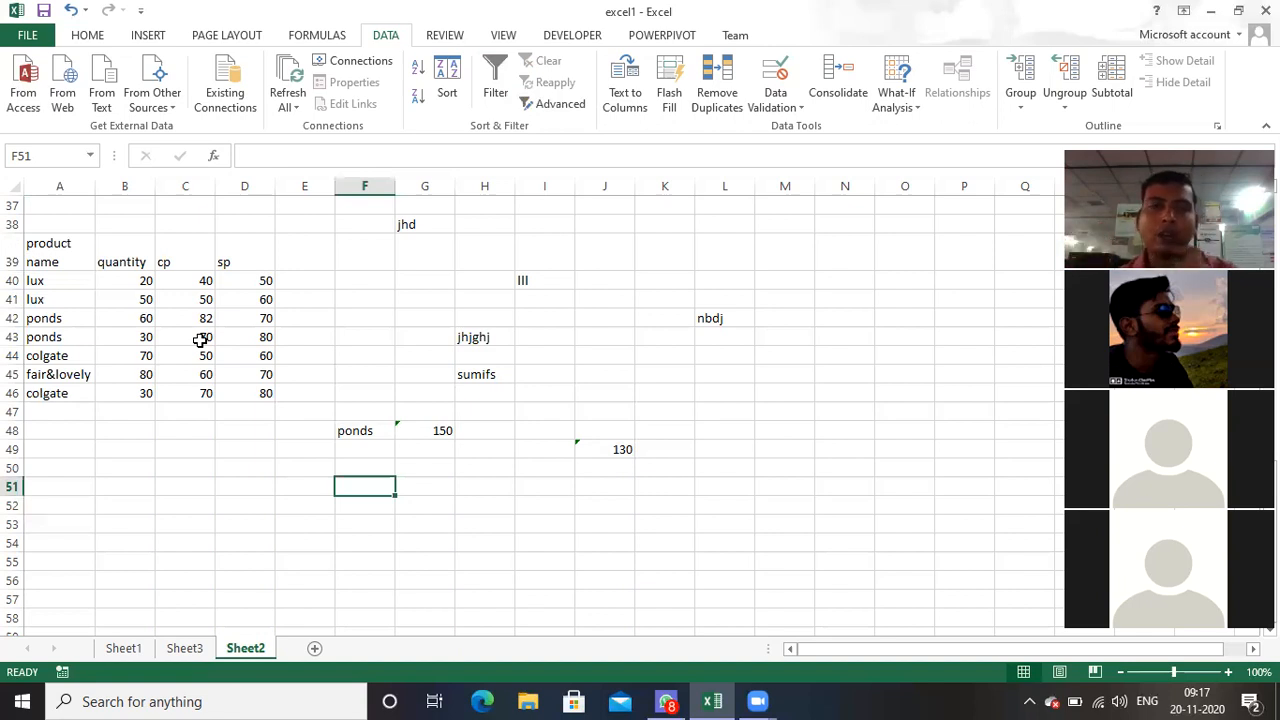
left_click(136, 249)
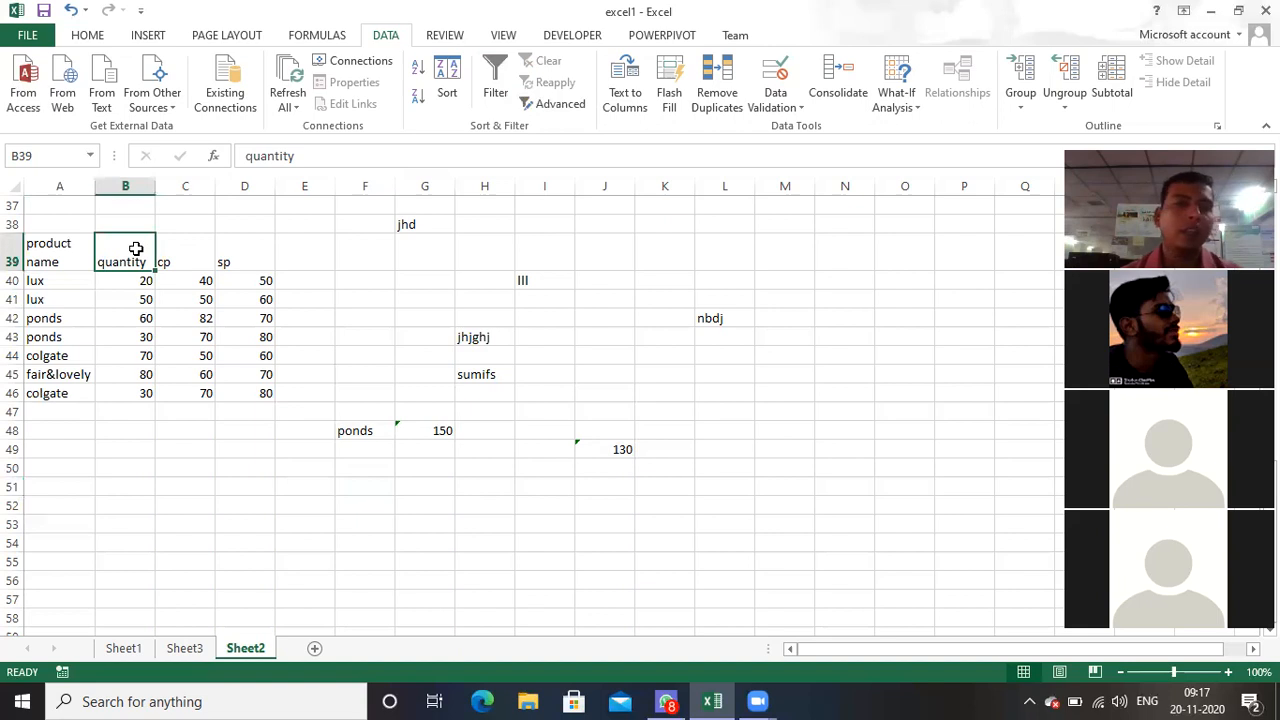
key("ctrl+c")
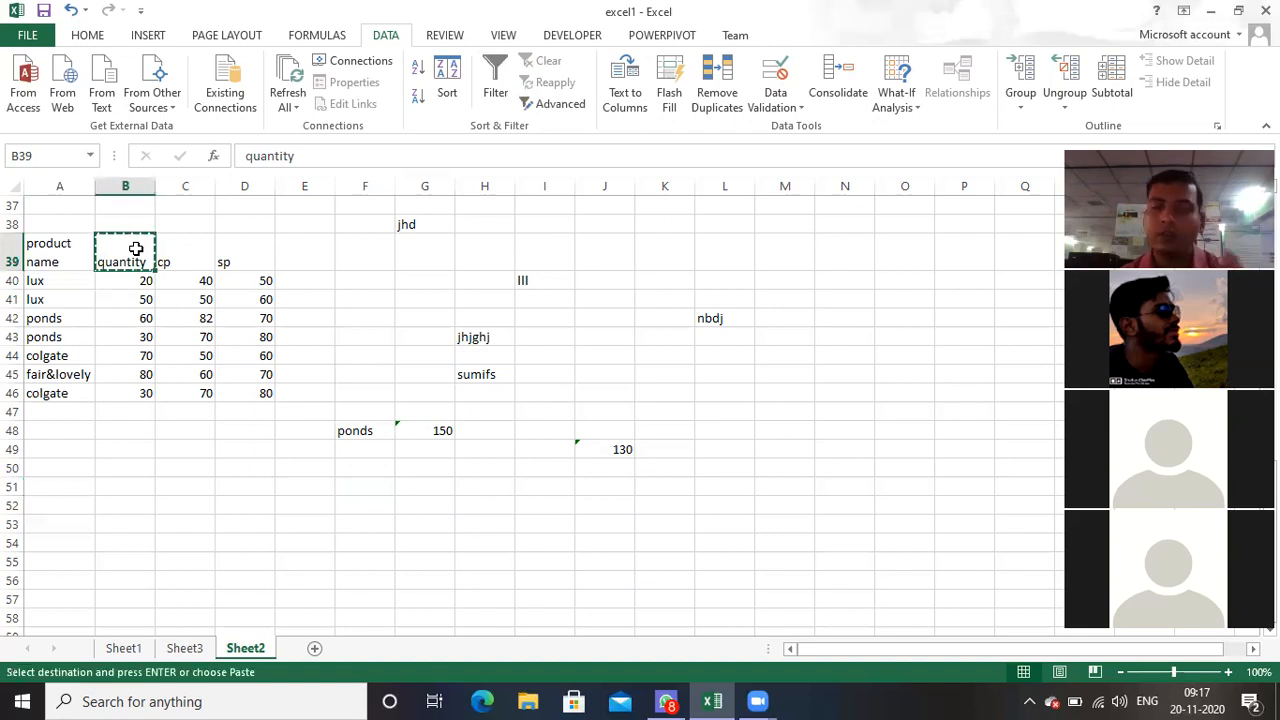
left_click(850, 455)
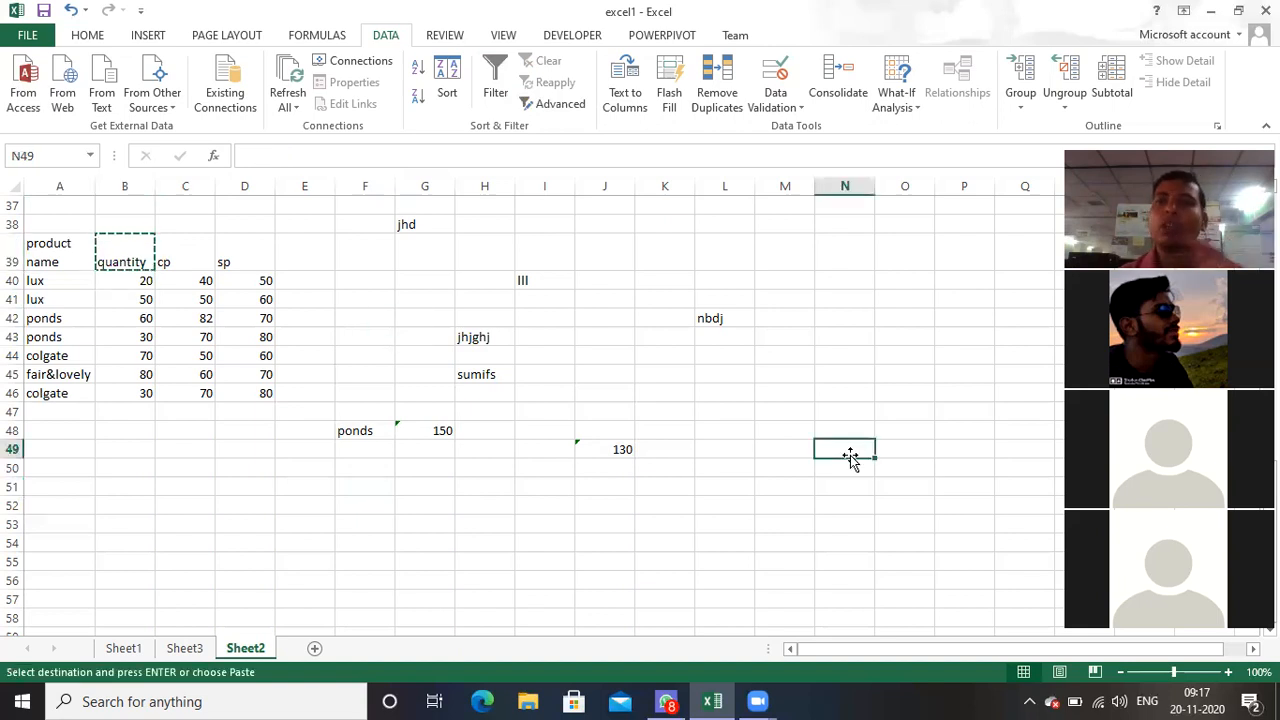
key("ctrl+v")
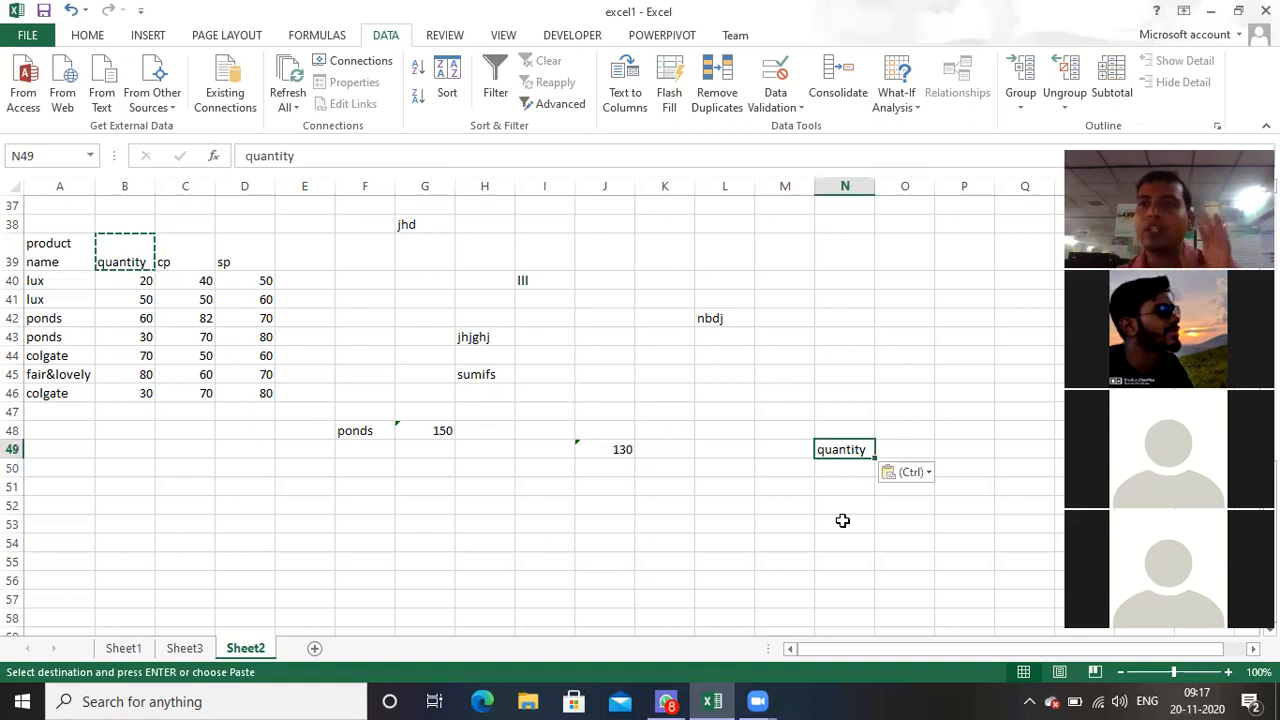
Step: Enter the criterion >50 in N50, beneath the copied quantity header
left_click(843, 469)
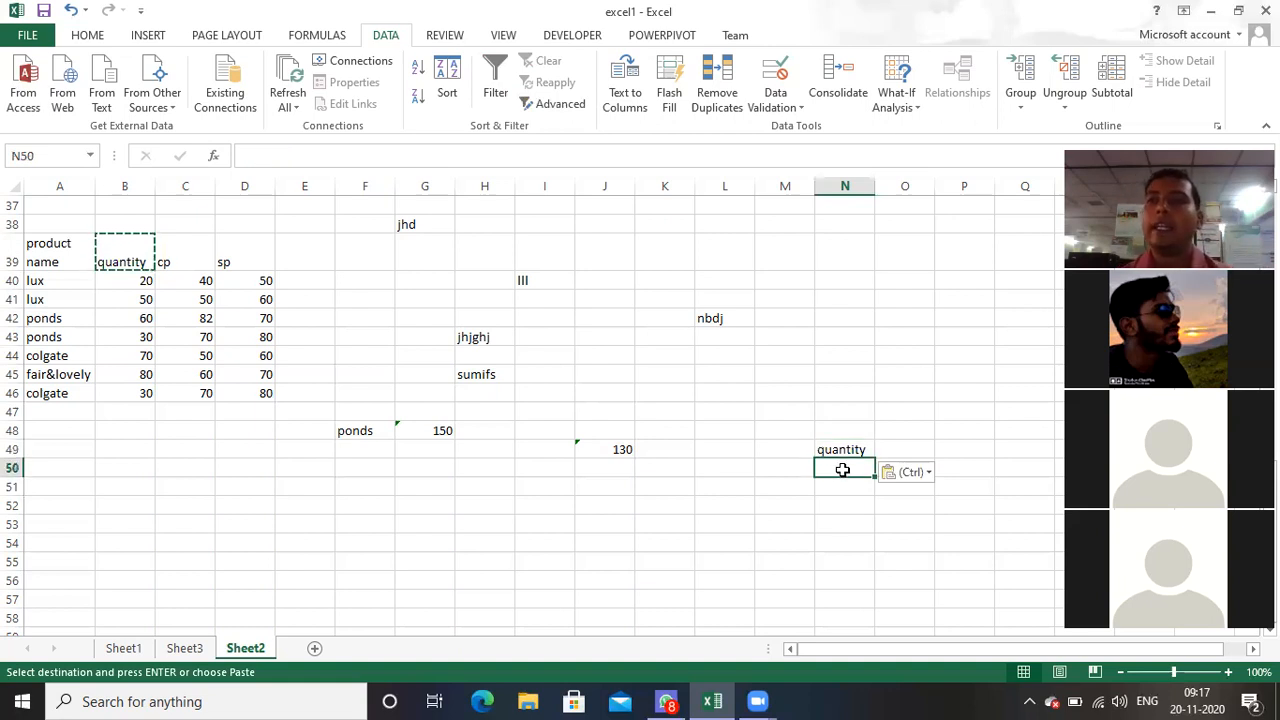
type(">50")
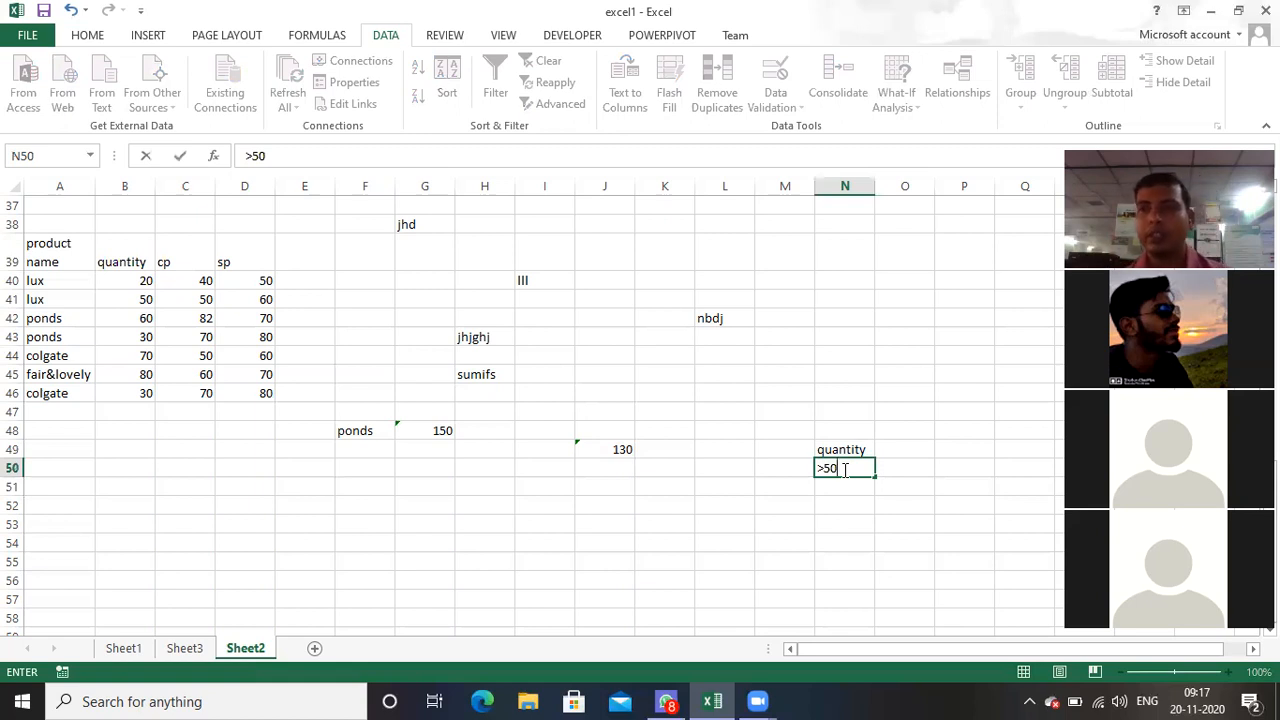
left_click(604, 523)
Step: Run an in-place Advanced Filter on the product table A39:D46 with criteria range N49:N50, and clear that filter again
left_click_drag(43, 243, 255, 393)
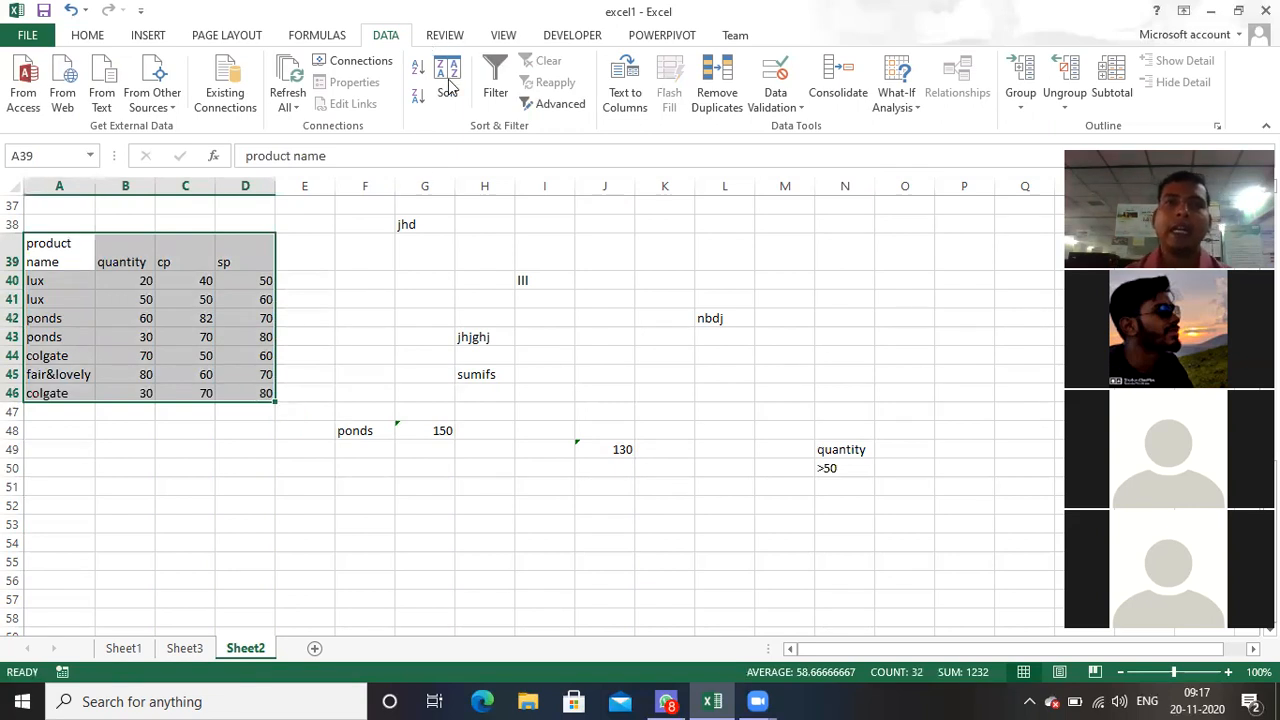
left_click(557, 105)
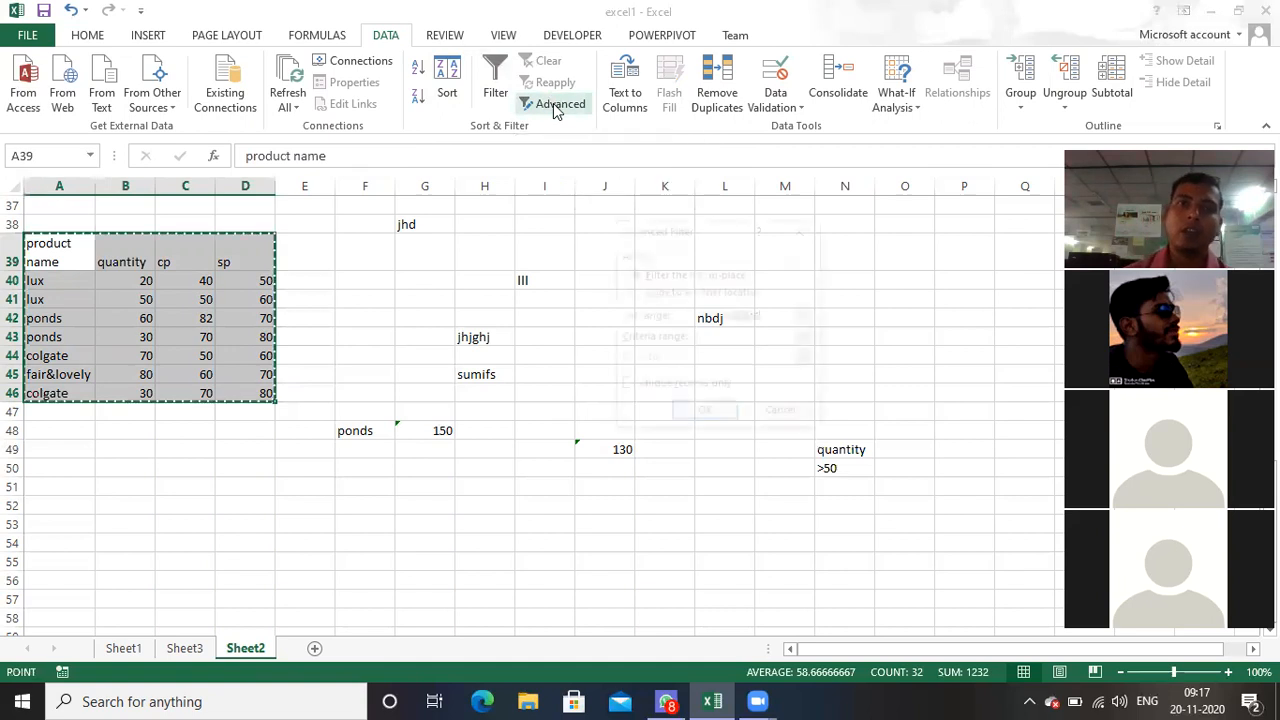
left_click_drag(722, 234, 584, 209)
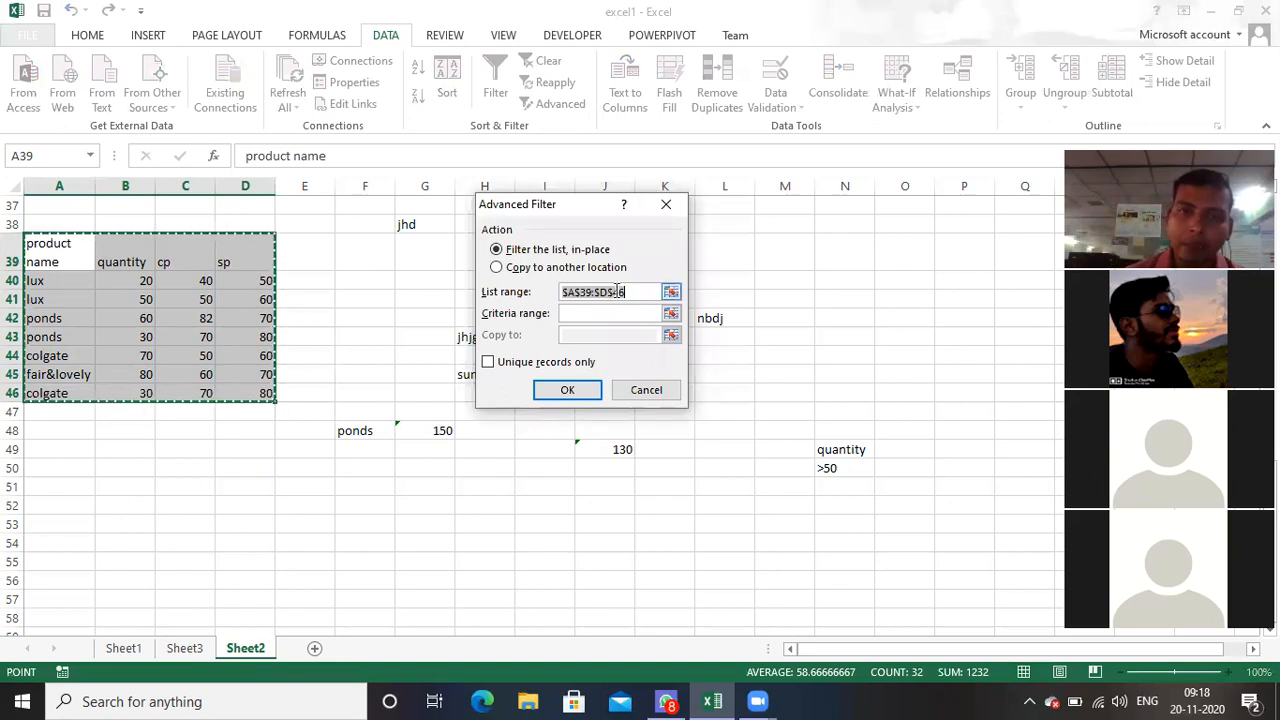
key("BackSpace")
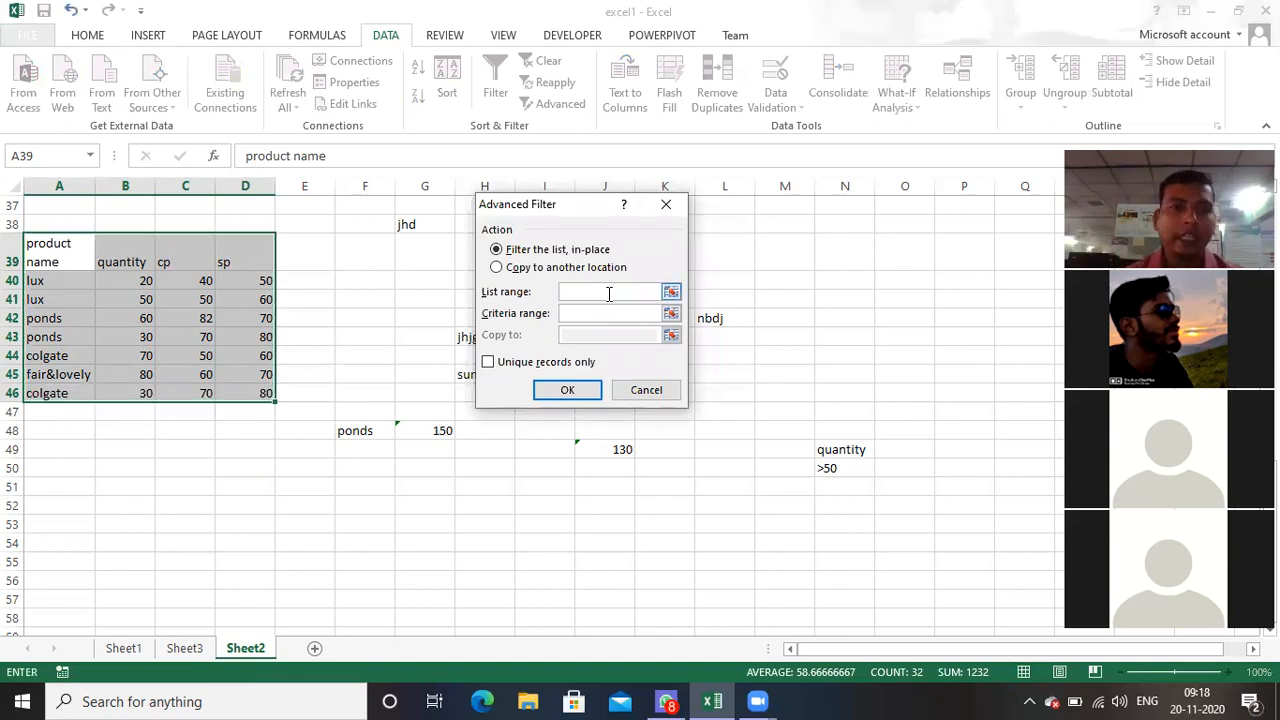
left_click_drag(36, 250, 250, 384)
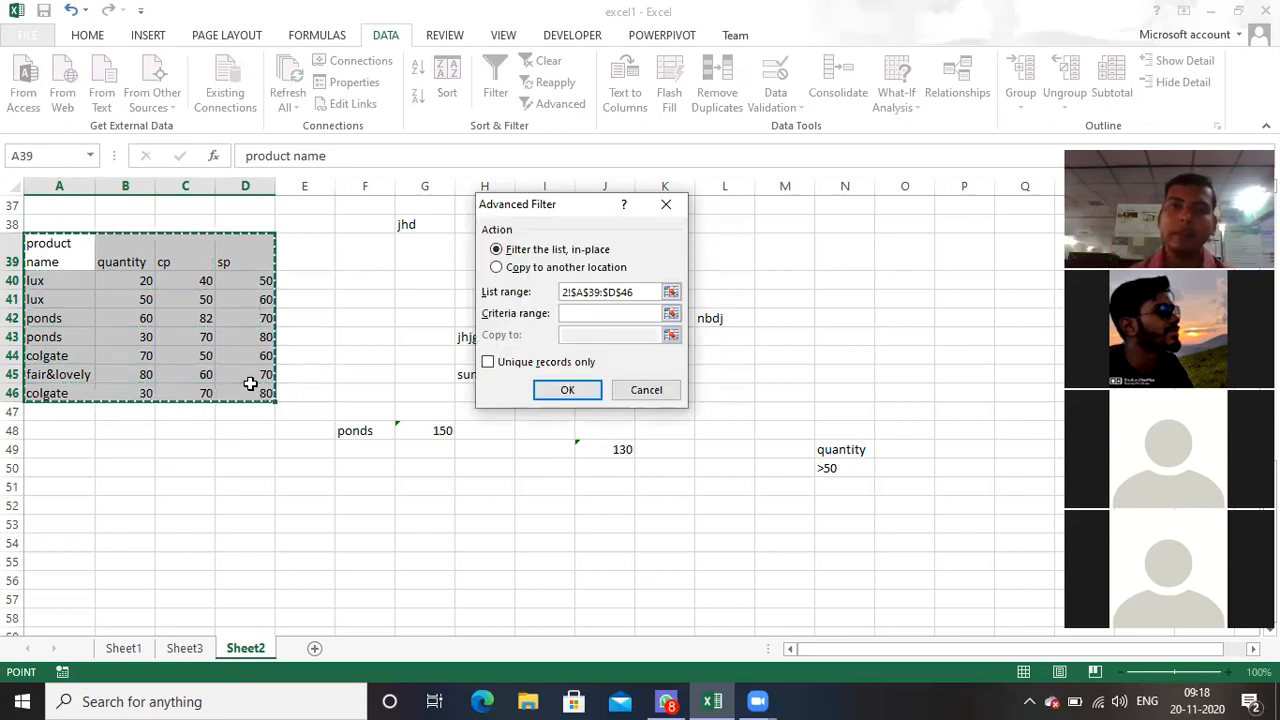
left_click(583, 311)
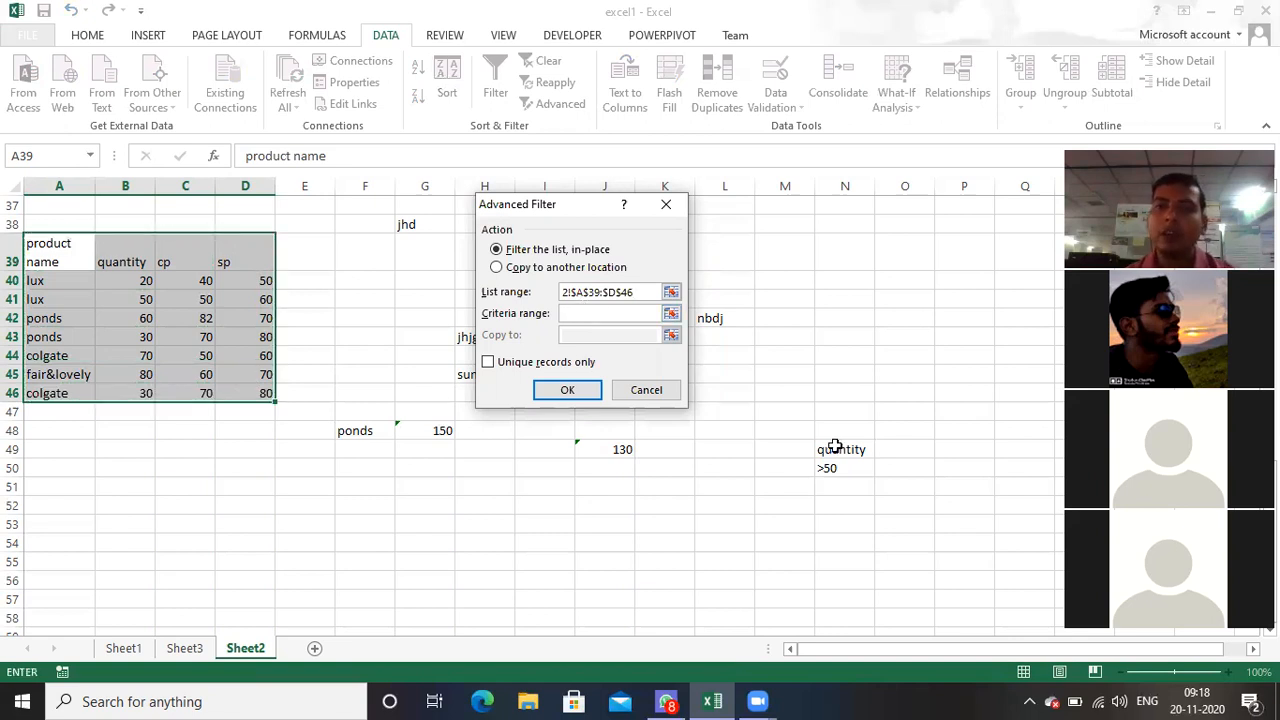
left_click_drag(837, 449, 843, 468)
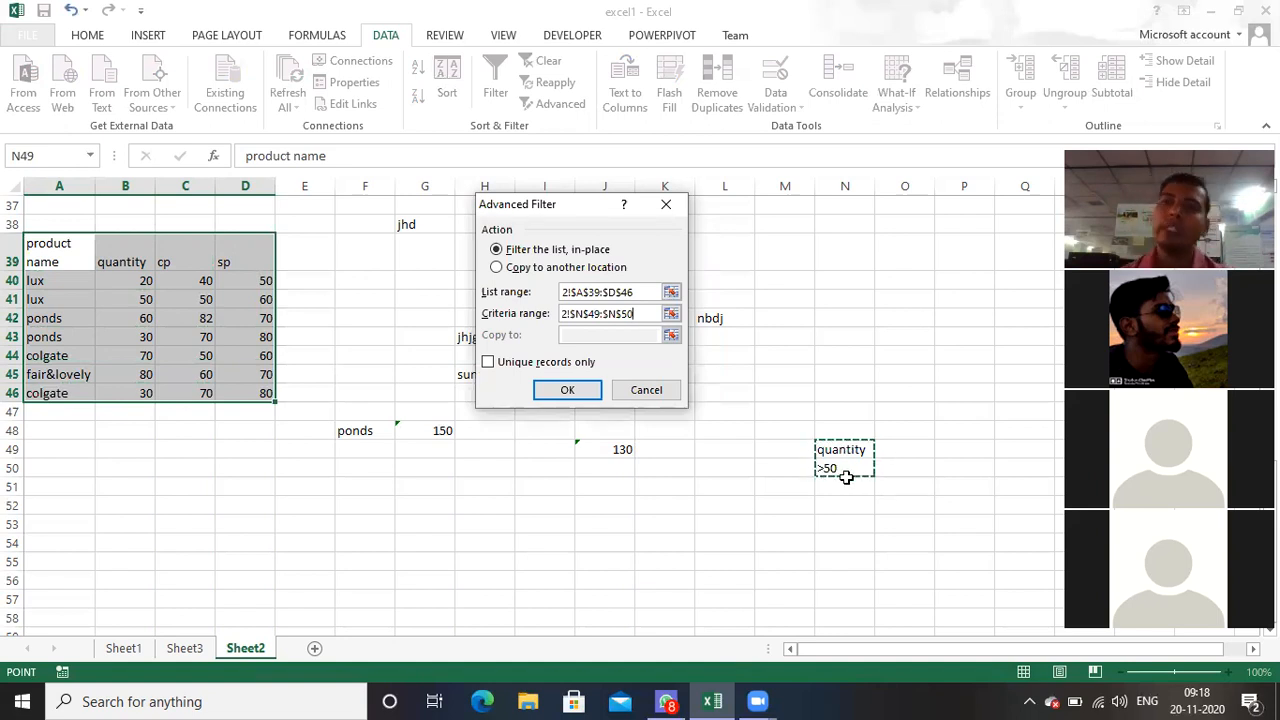
left_click(579, 393)
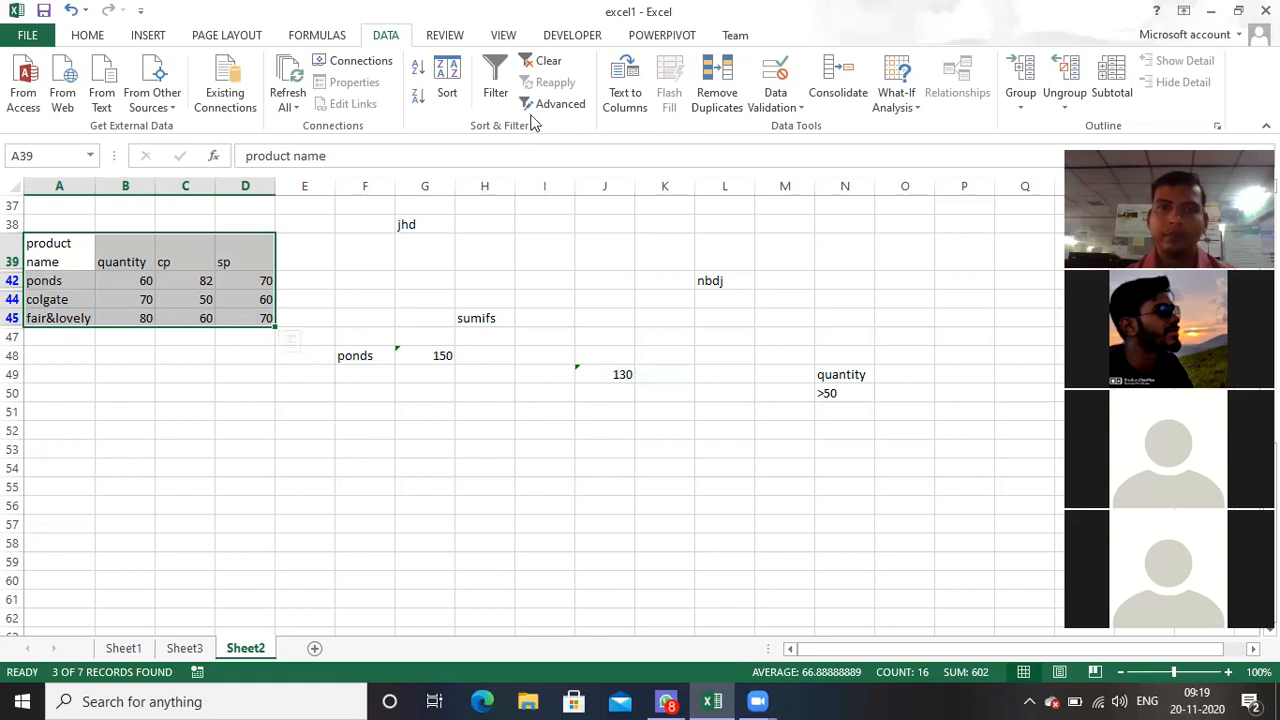
left_click(546, 61)
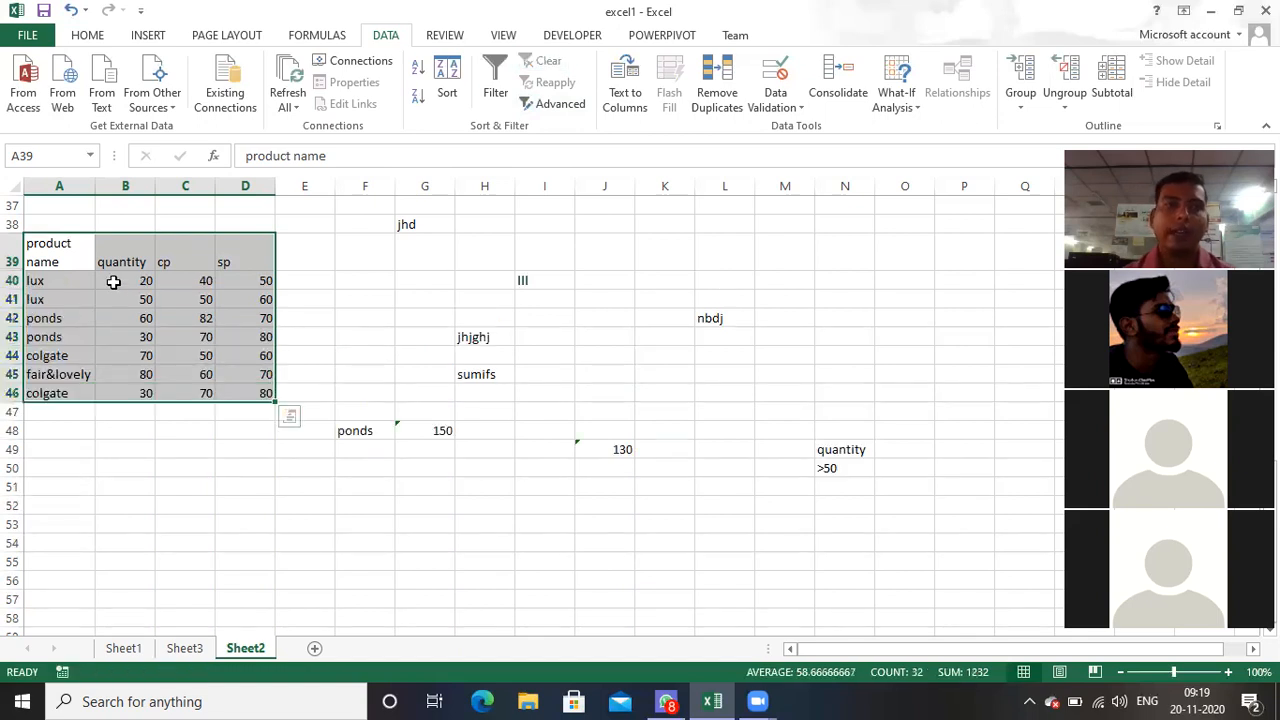
Step: Copy the product name header from A39 into K54 and enter l beneath it as a criterion
left_click(45, 244)
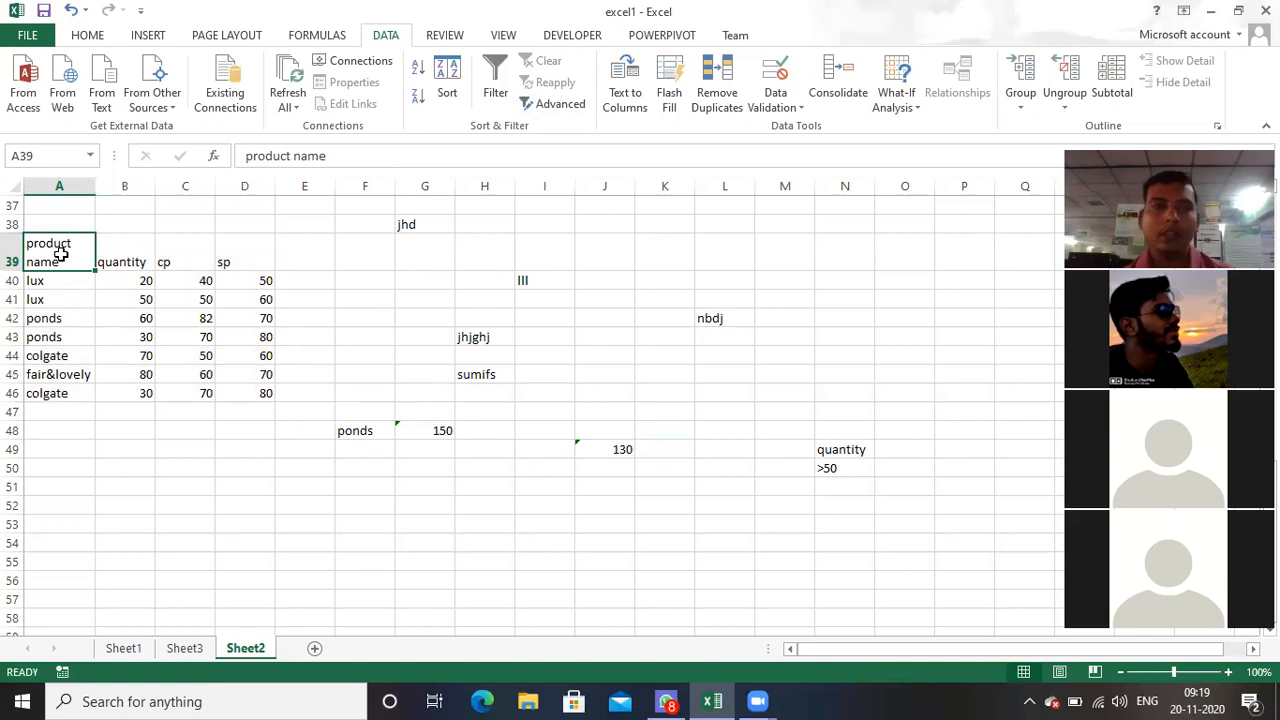
key("ctrl+c")
left_click(669, 538)
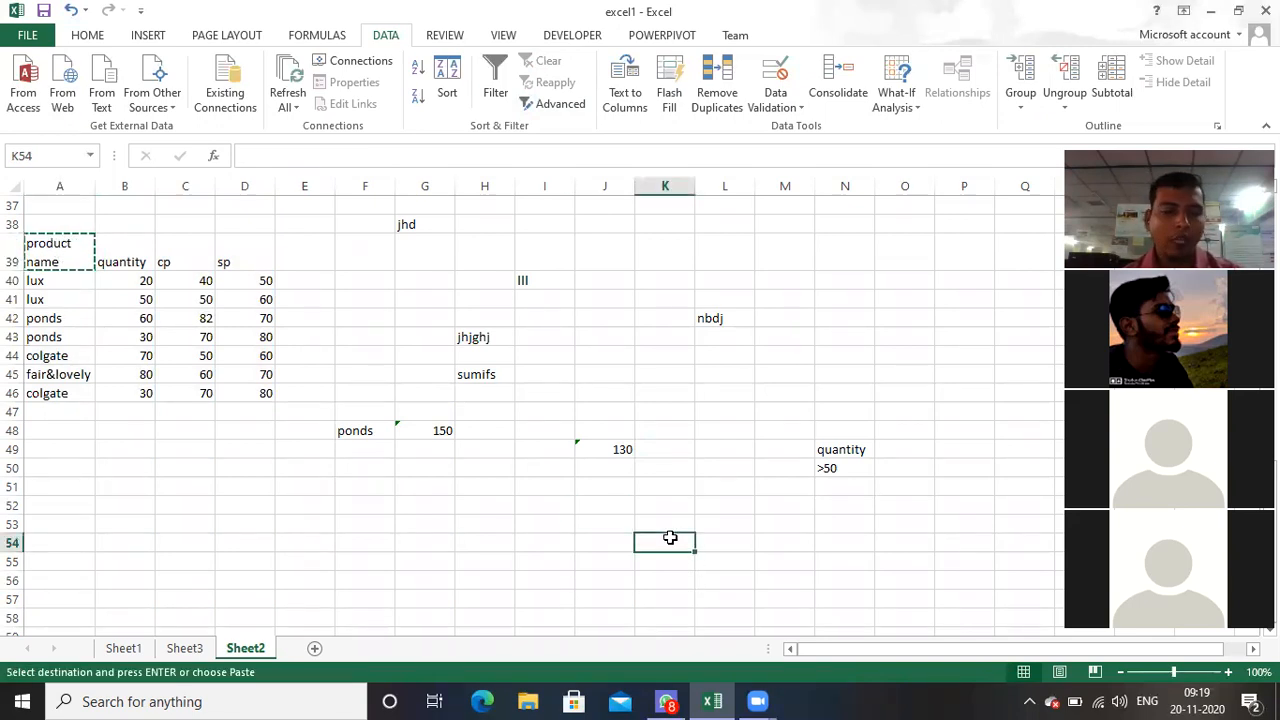
key("ctrl+v")
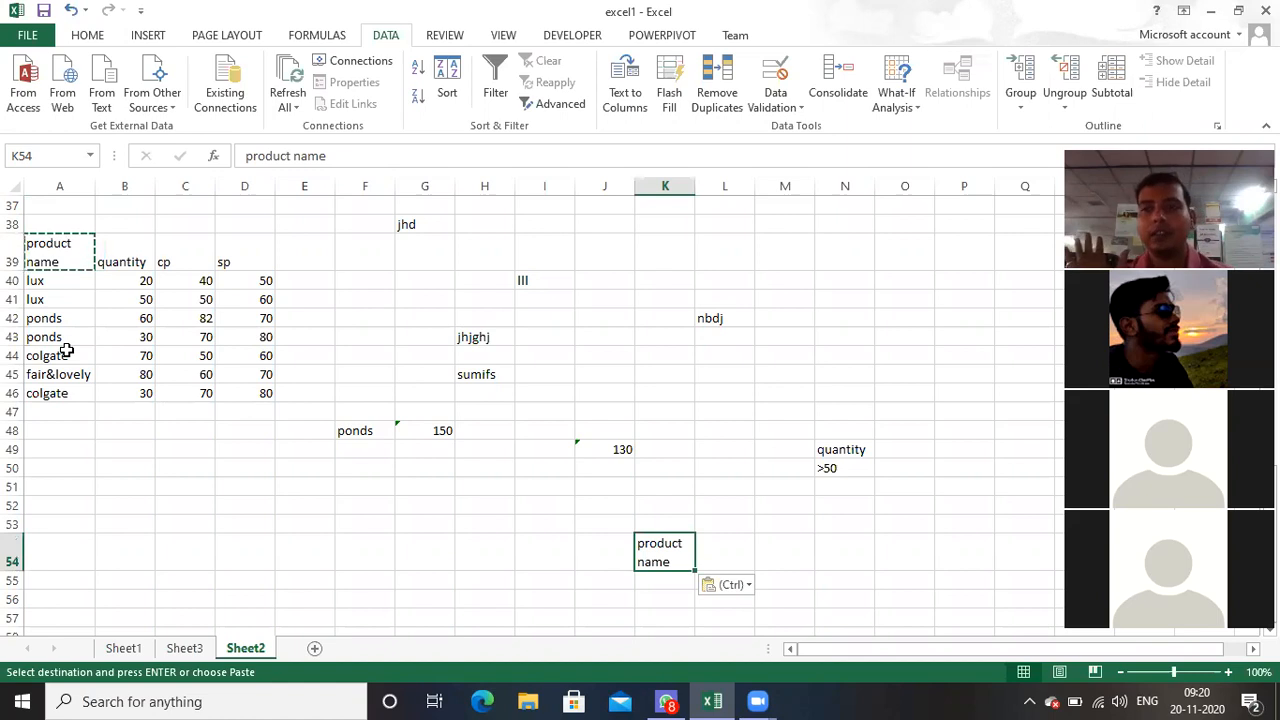
left_click(653, 582)
type("l")
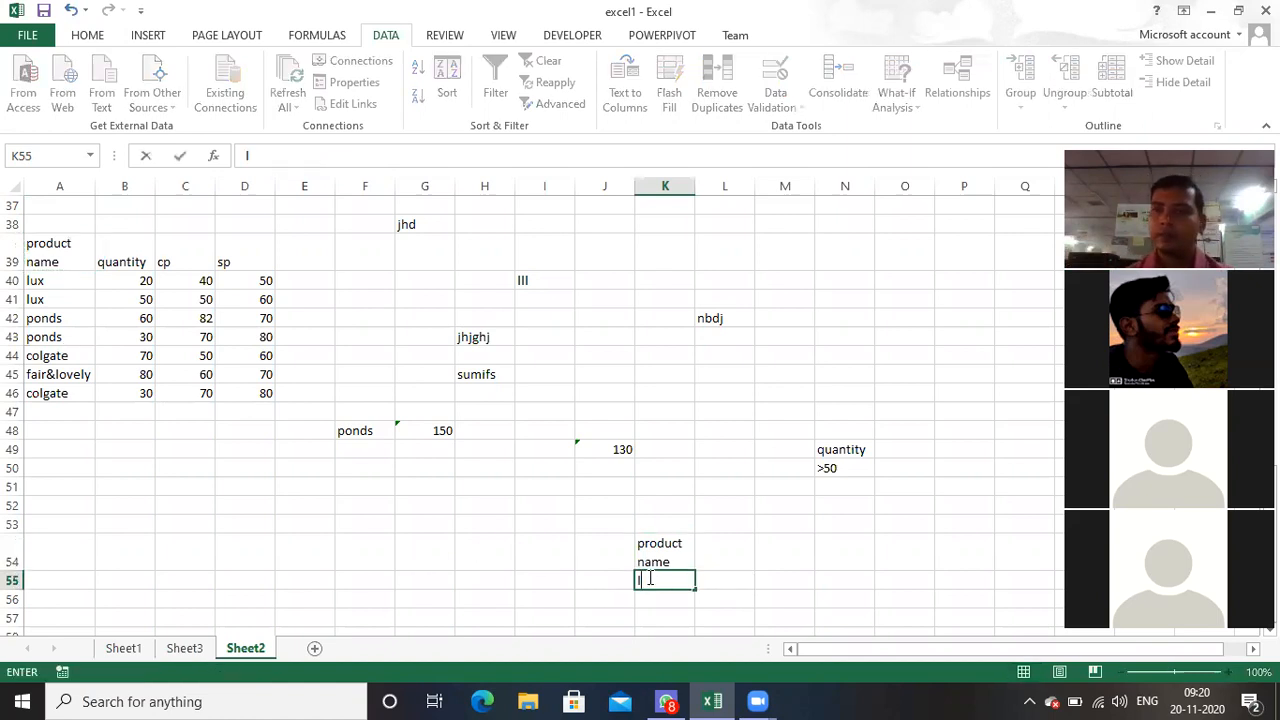
left_click(333, 570)
Step: Run an in-place Advanced Filter on A39:D46 with the criteria range changed to K54:K55, and clear that filter again
left_click_drag(35, 245, 246, 400)
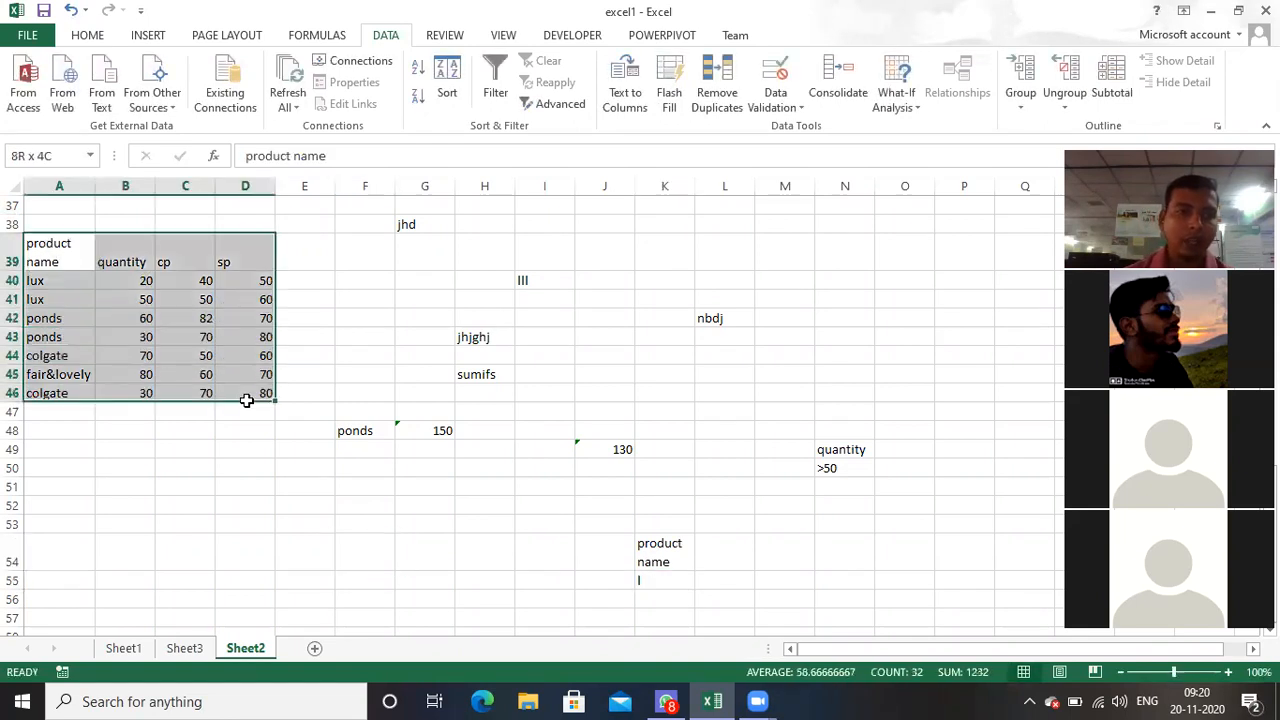
left_click(562, 105)
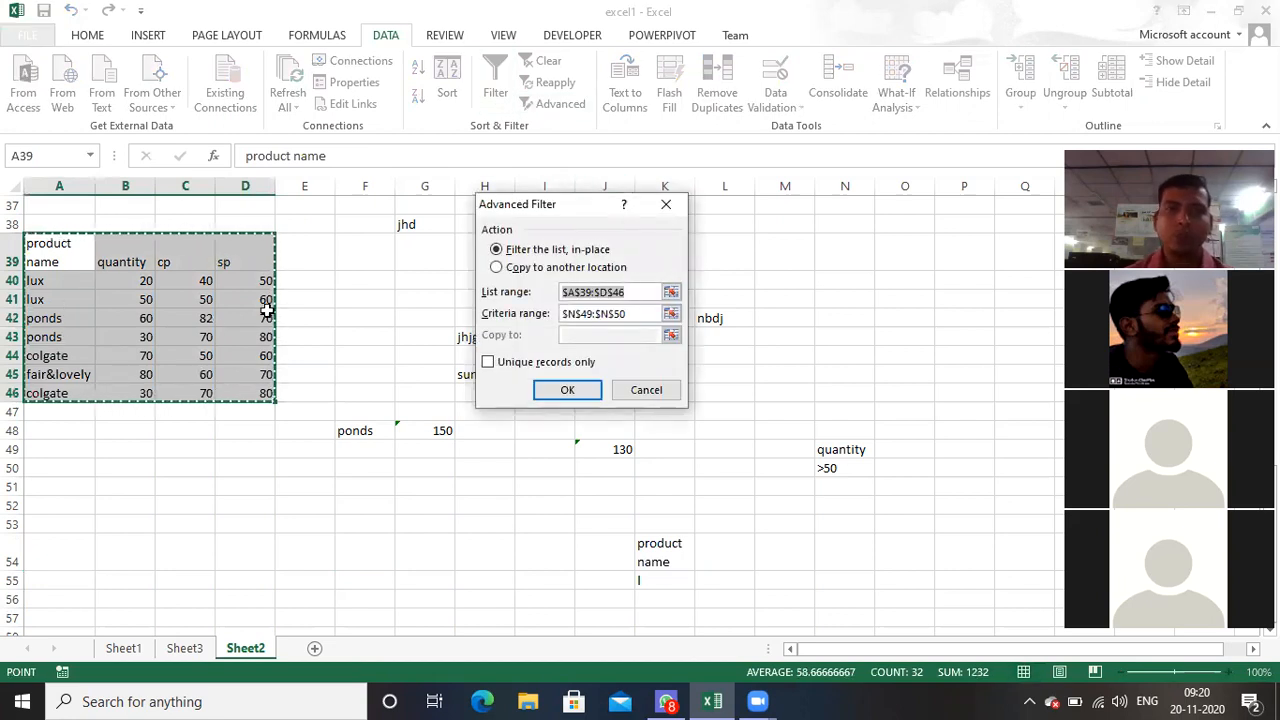
left_click(631, 313)
key("BackSpace")
key("BackSpace")
key("BackSpace")
key("BackSpace")
key("BackSpace")
key("BackSpace")
key("BackSpace")
key("BackSpace")
key("BackSpace")
key("BackSpace")
key("BackSpace")
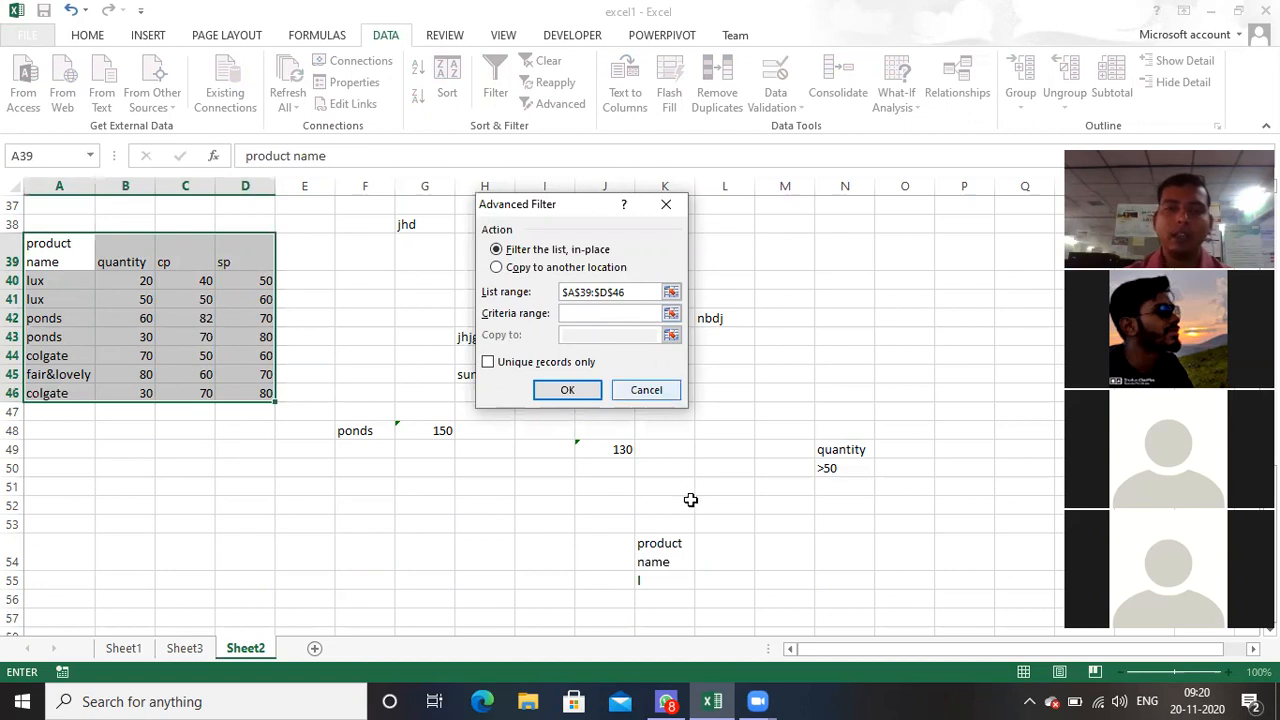
left_click_drag(660, 549, 660, 582)
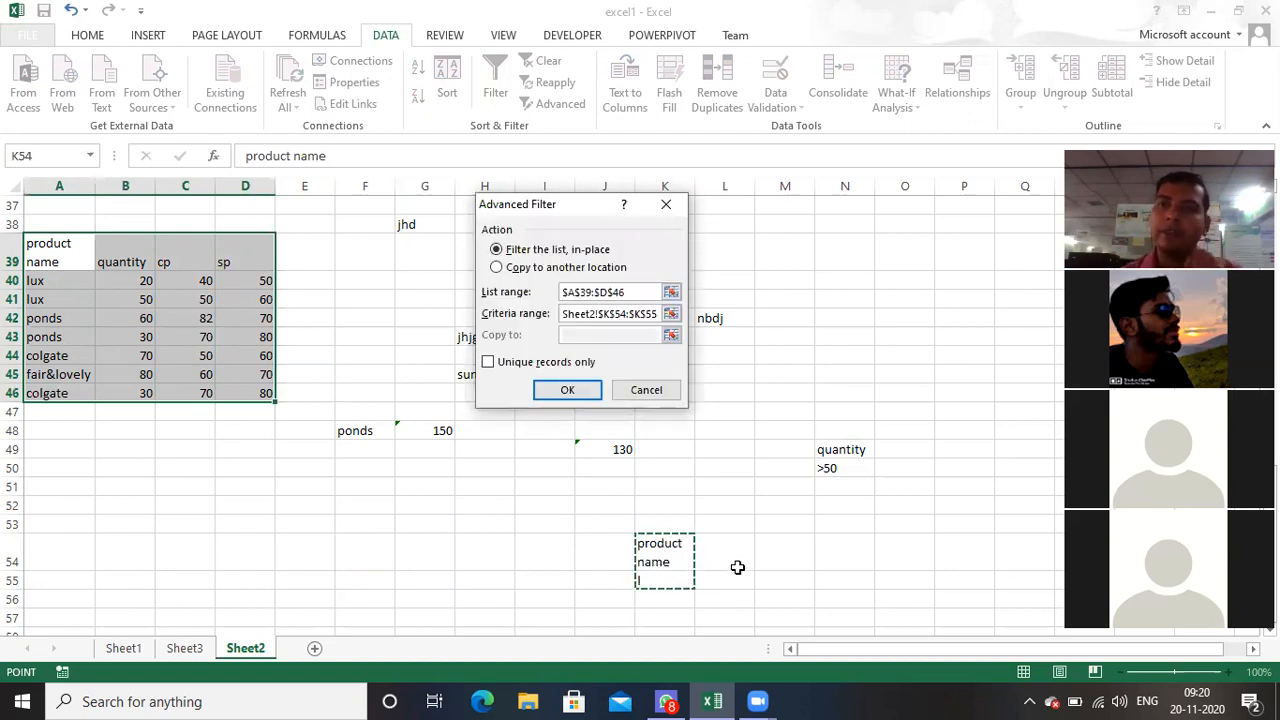
left_click(567, 390)
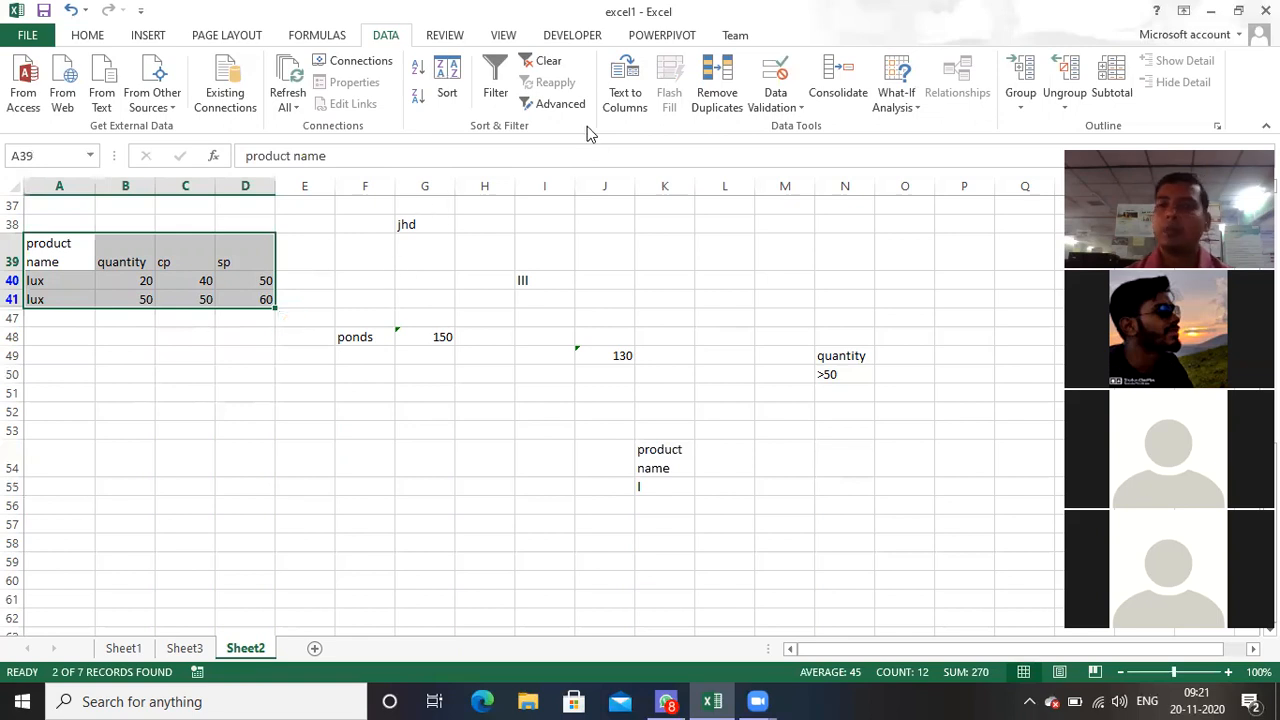
left_click(541, 66)
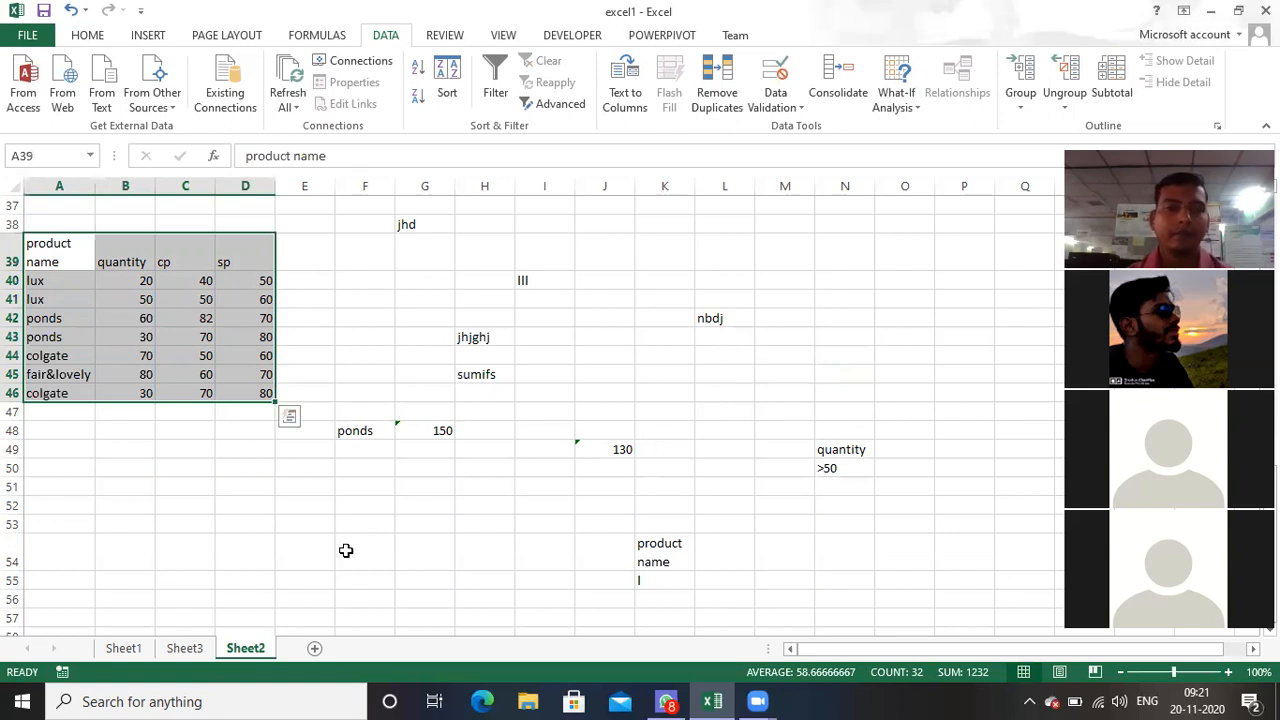
Step: Copy the student marks table B13:F20 from Sheet1 to Sheet2, starting at cell A70
left_click(125, 648)
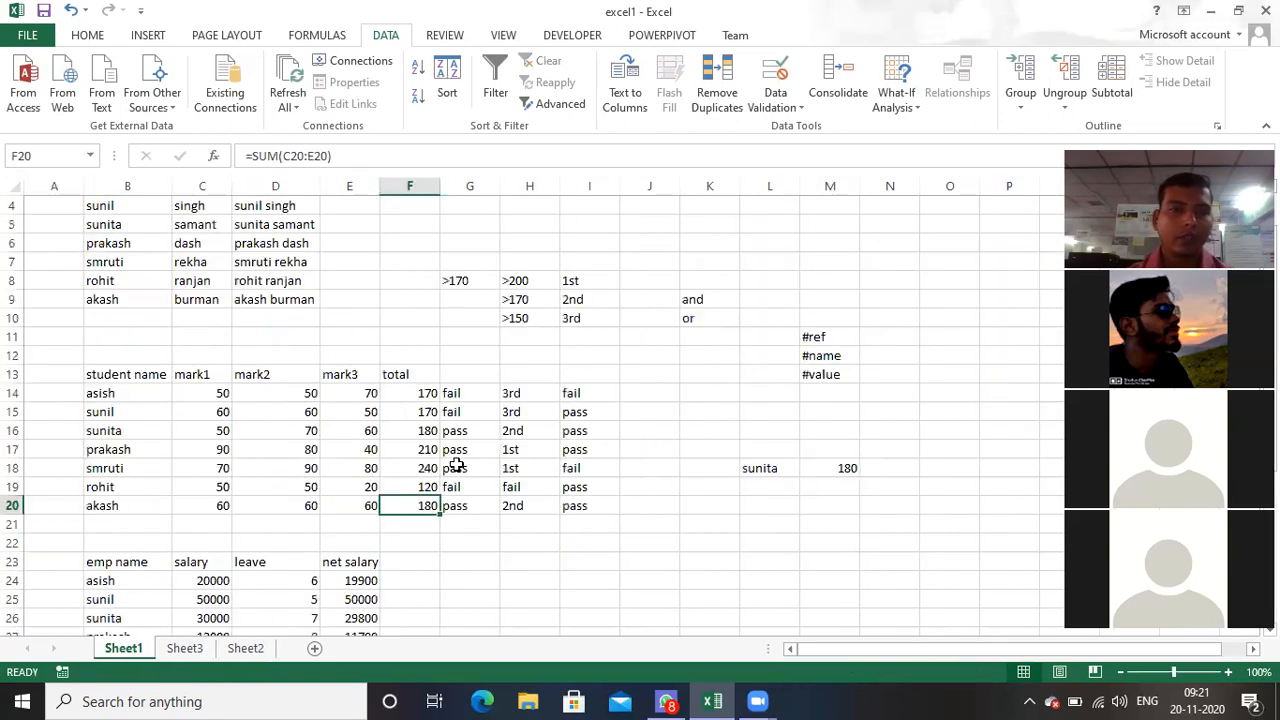
left_click(114, 376)
left_click_drag(160, 376, 423, 505)
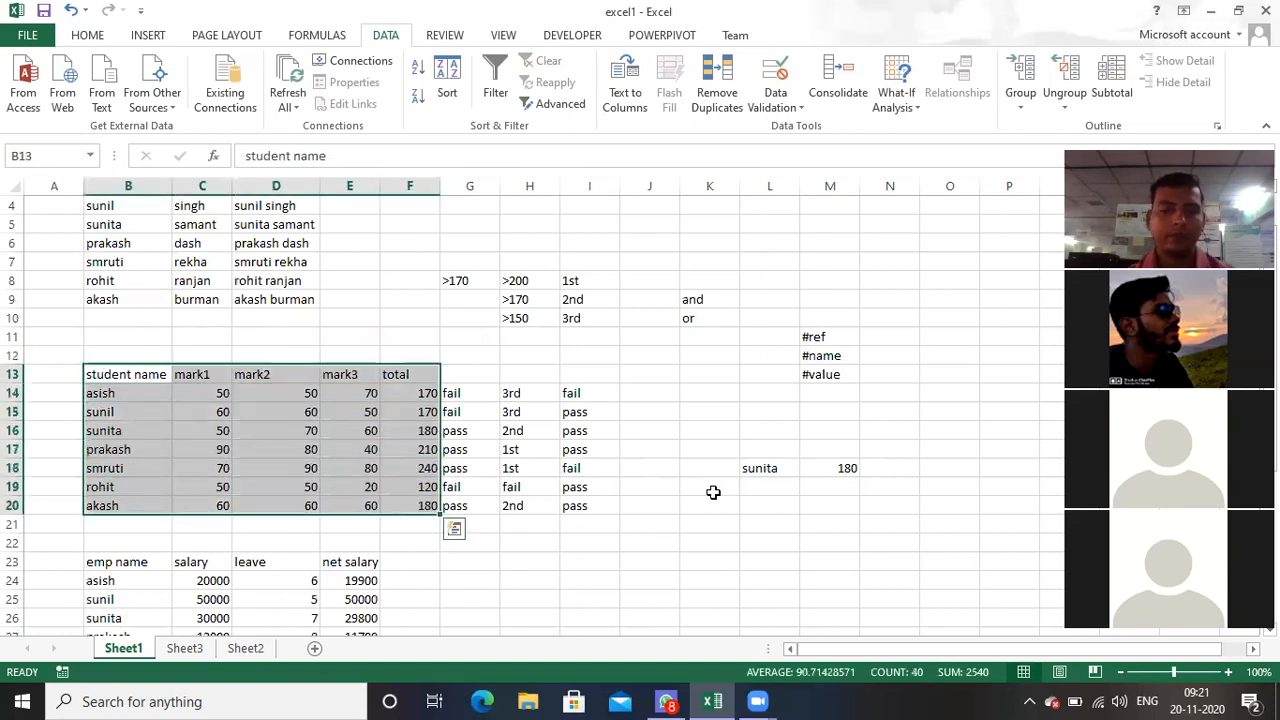
key("ctrl+c")
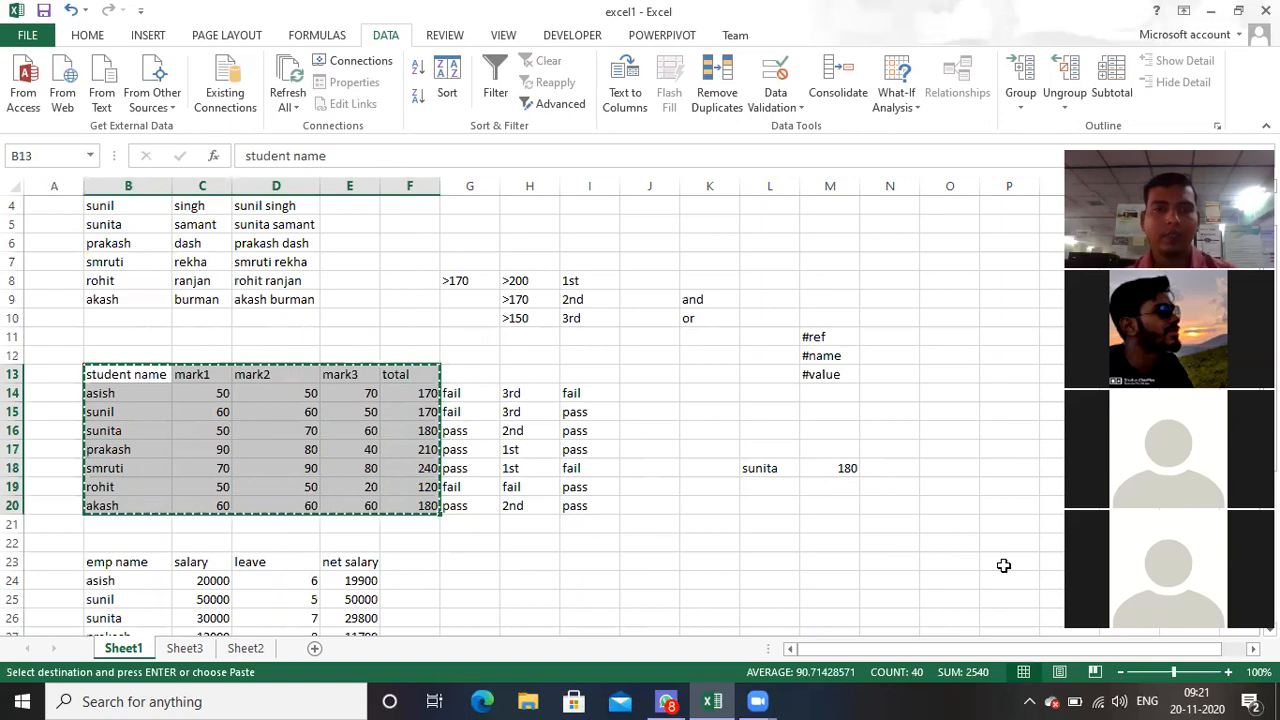
left_click(250, 648)
scroll(477, 550, "down", 8)
scroll(477, 550, "down", 2)
left_click(59, 263)
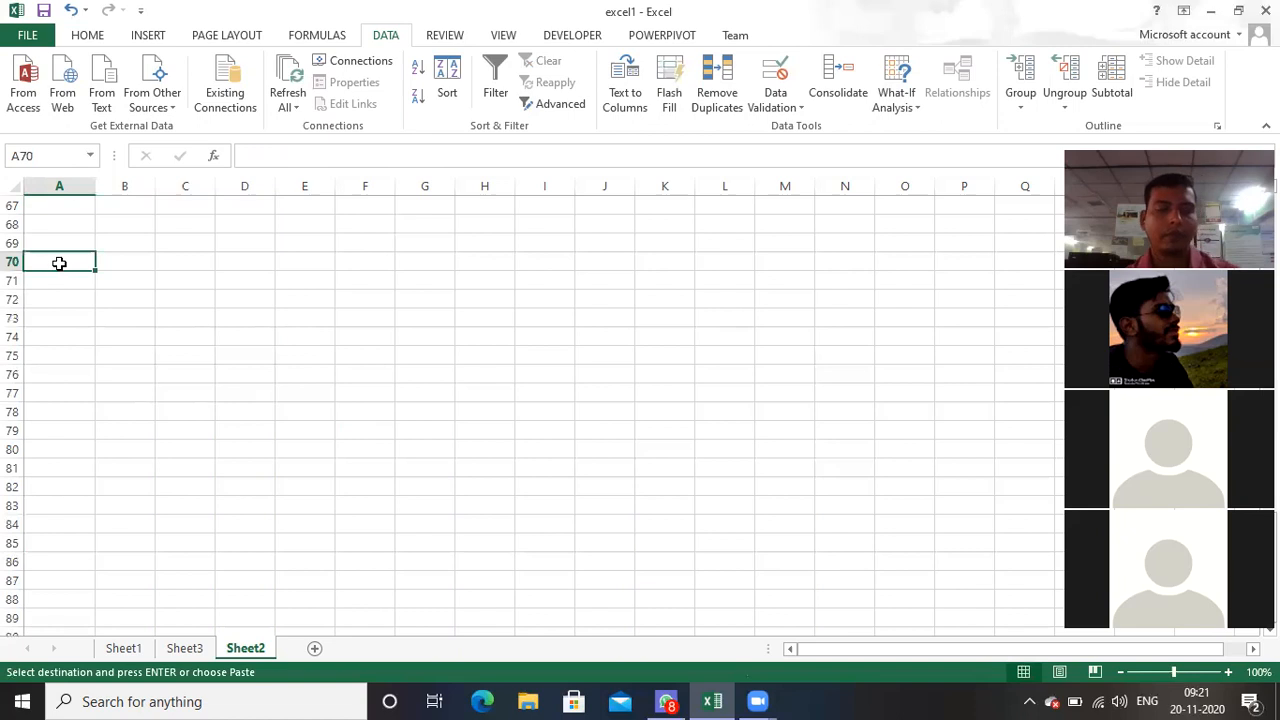
key("ctrl+v")
left_click(410, 346)
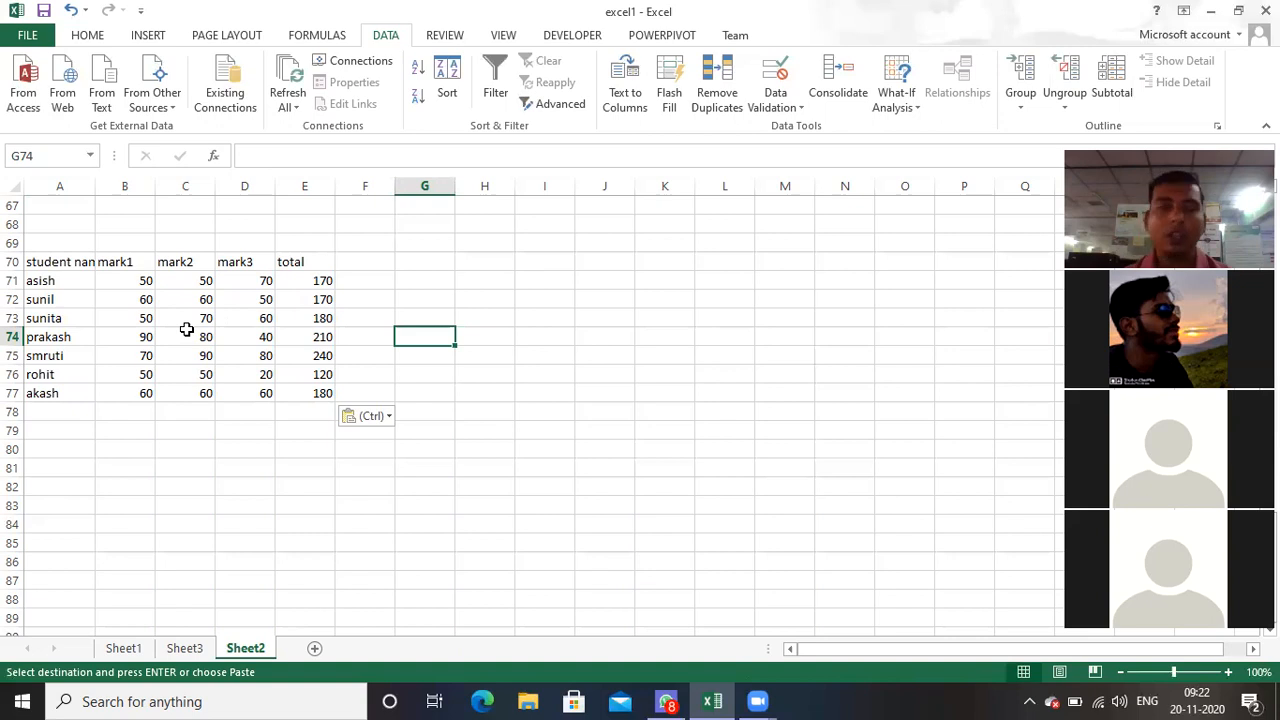
left_click(34, 281)
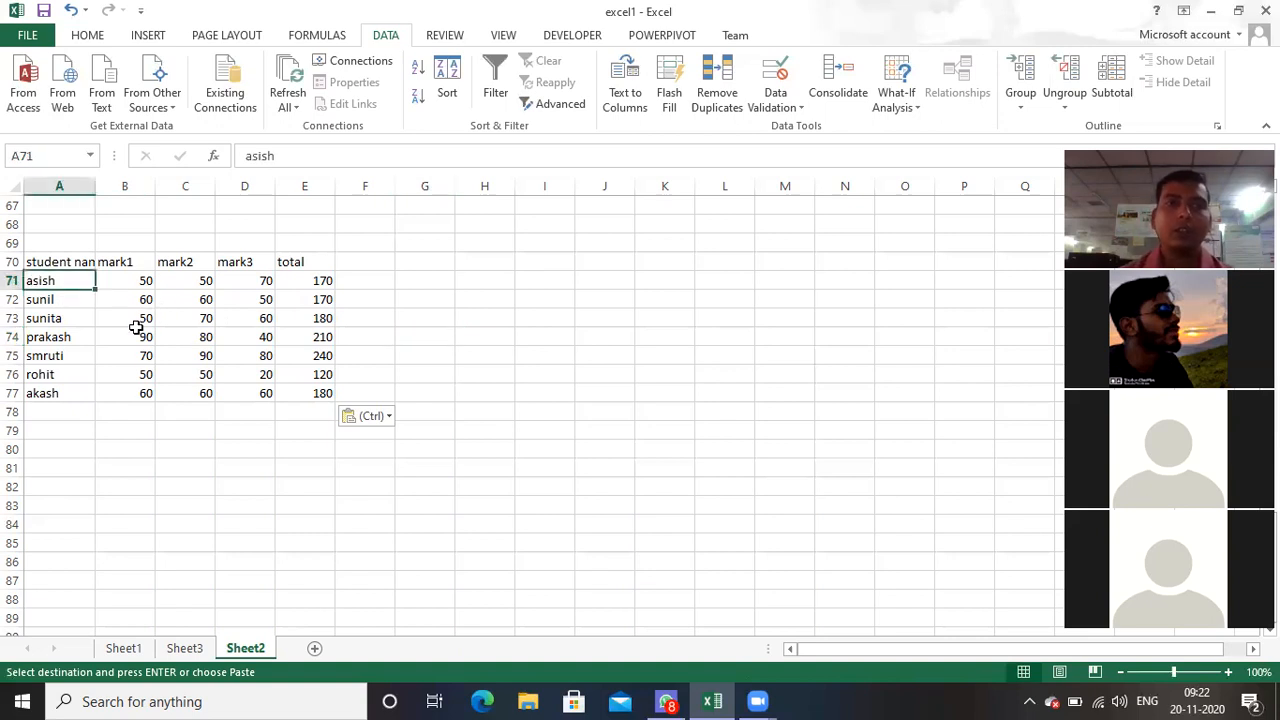
left_click(310, 280)
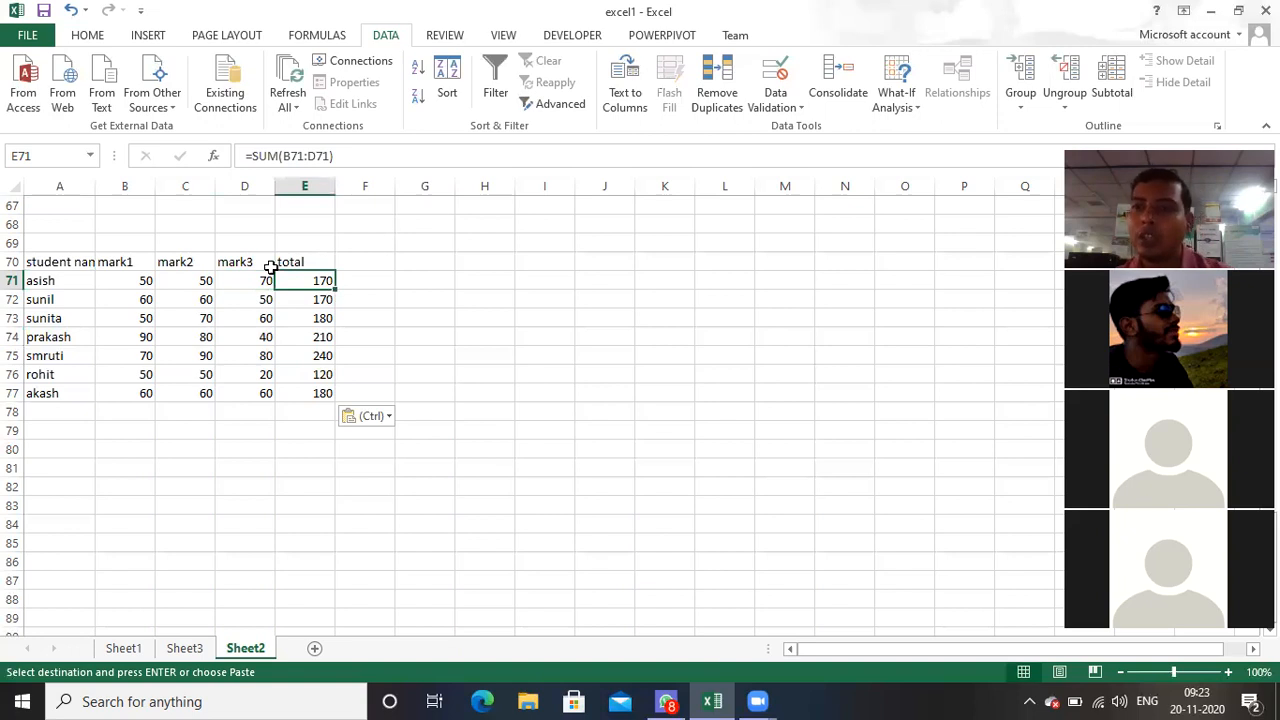
left_click(132, 281)
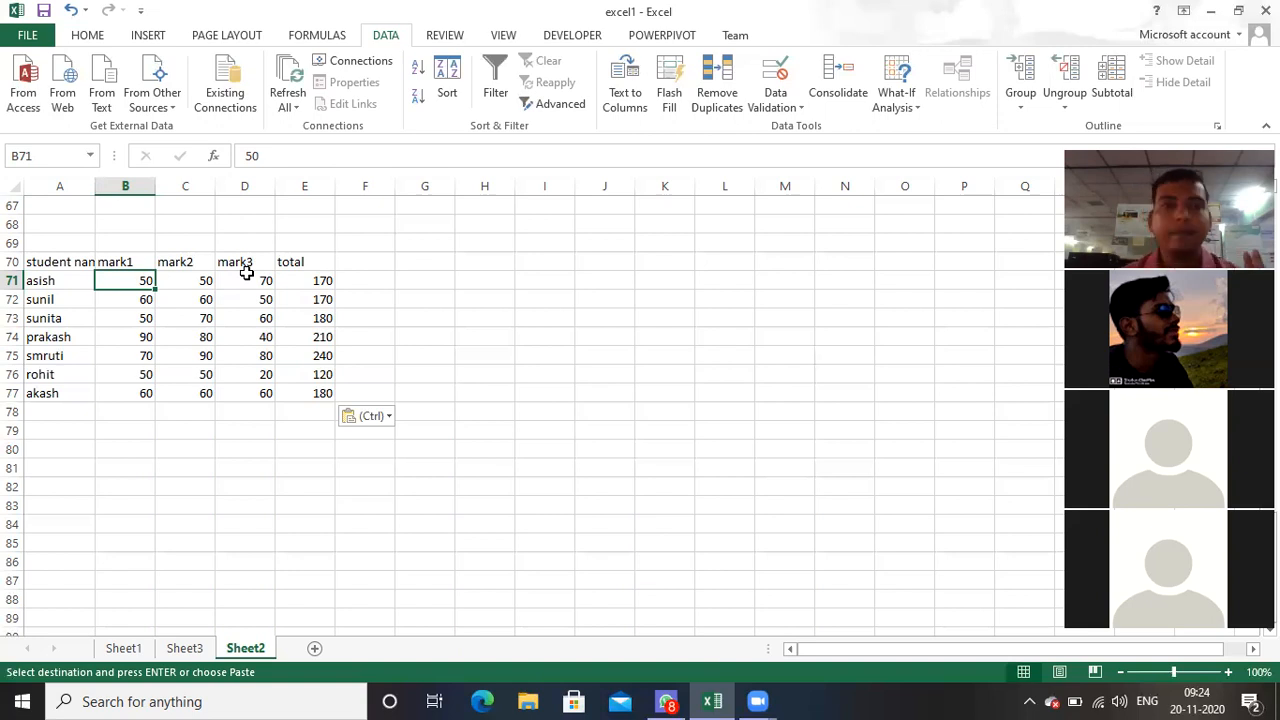
Step: Use Goal Seek to bring the first student's total in E71 to 200 by changing the mark1 value in B71, keeping the solution
left_click(321, 281)
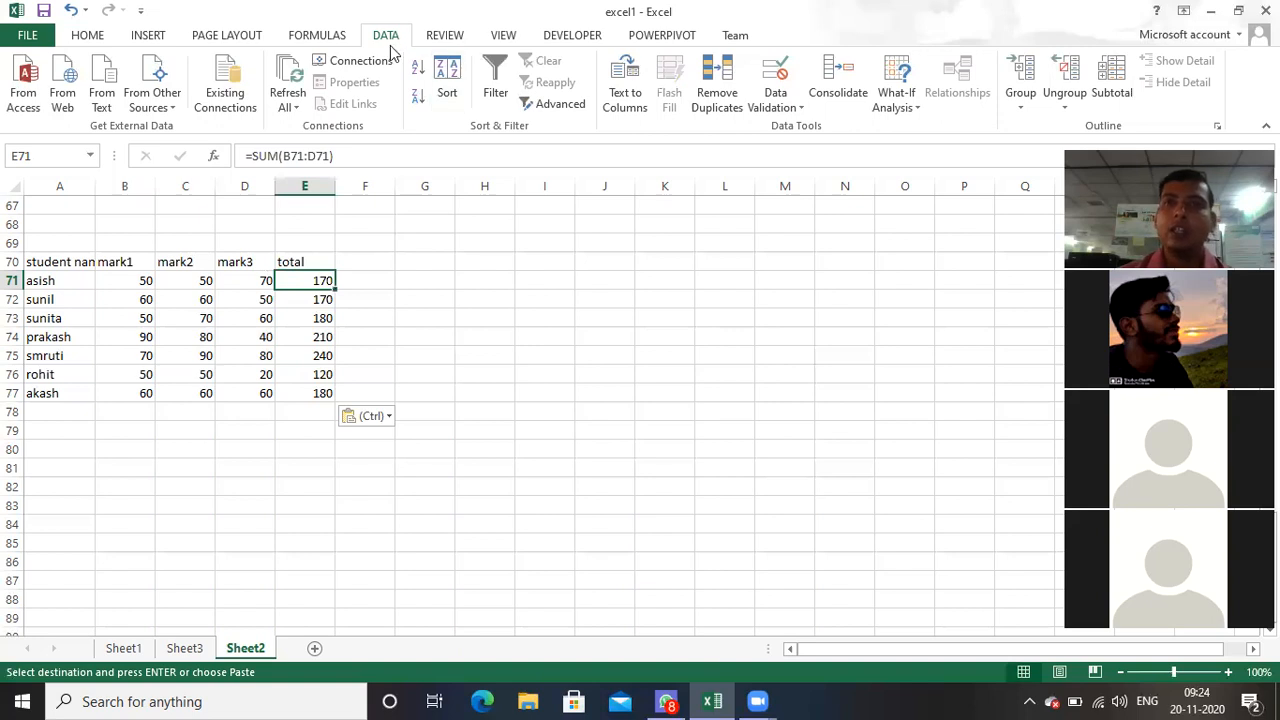
left_click(897, 108)
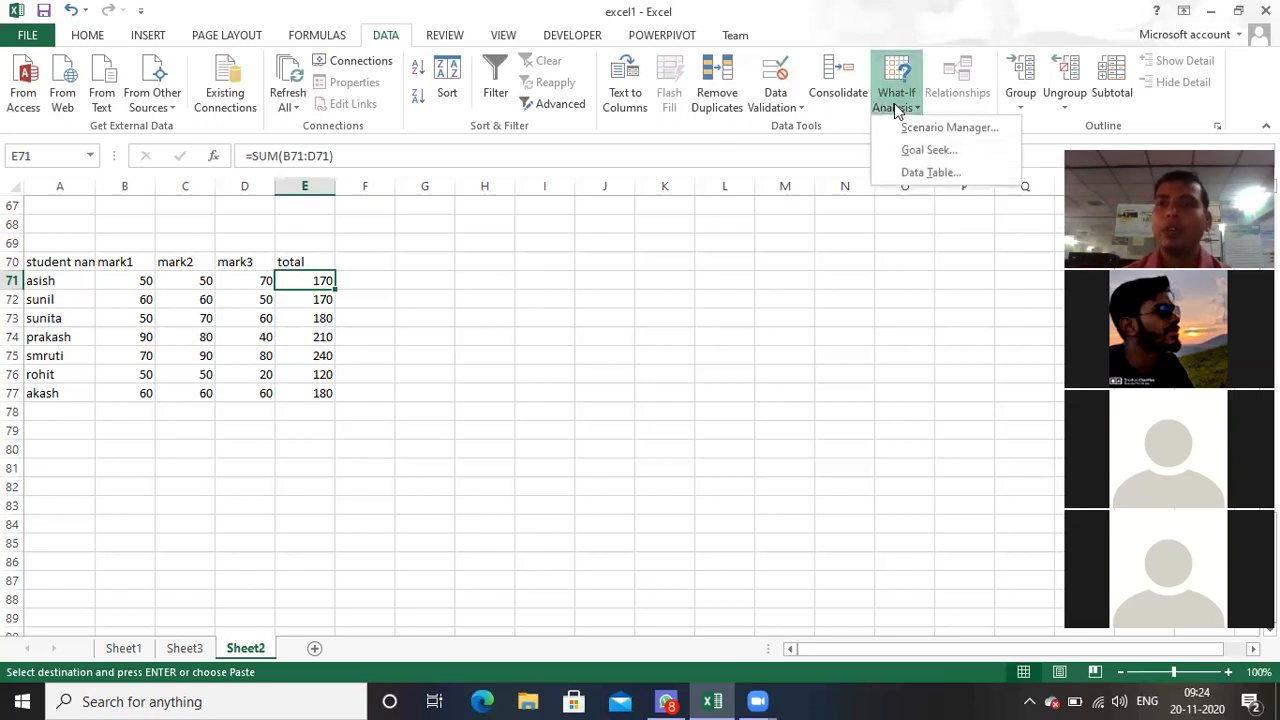
left_click(928, 152)
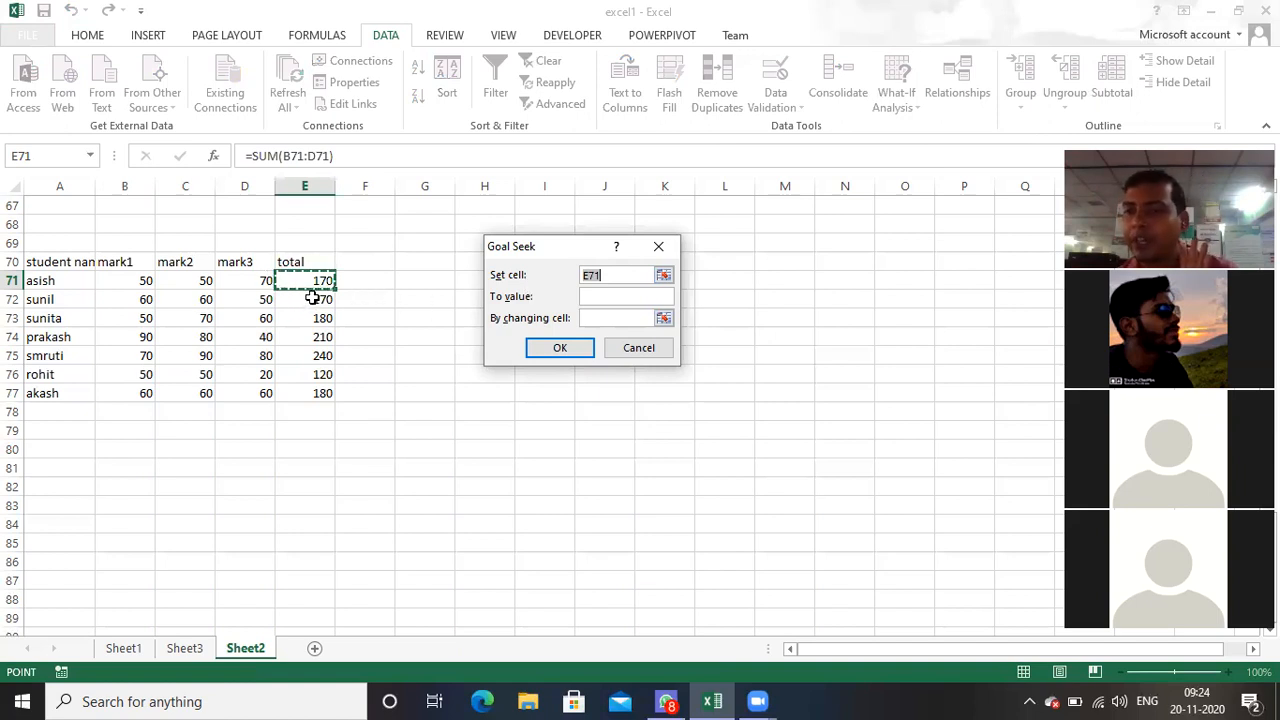
left_click(595, 296)
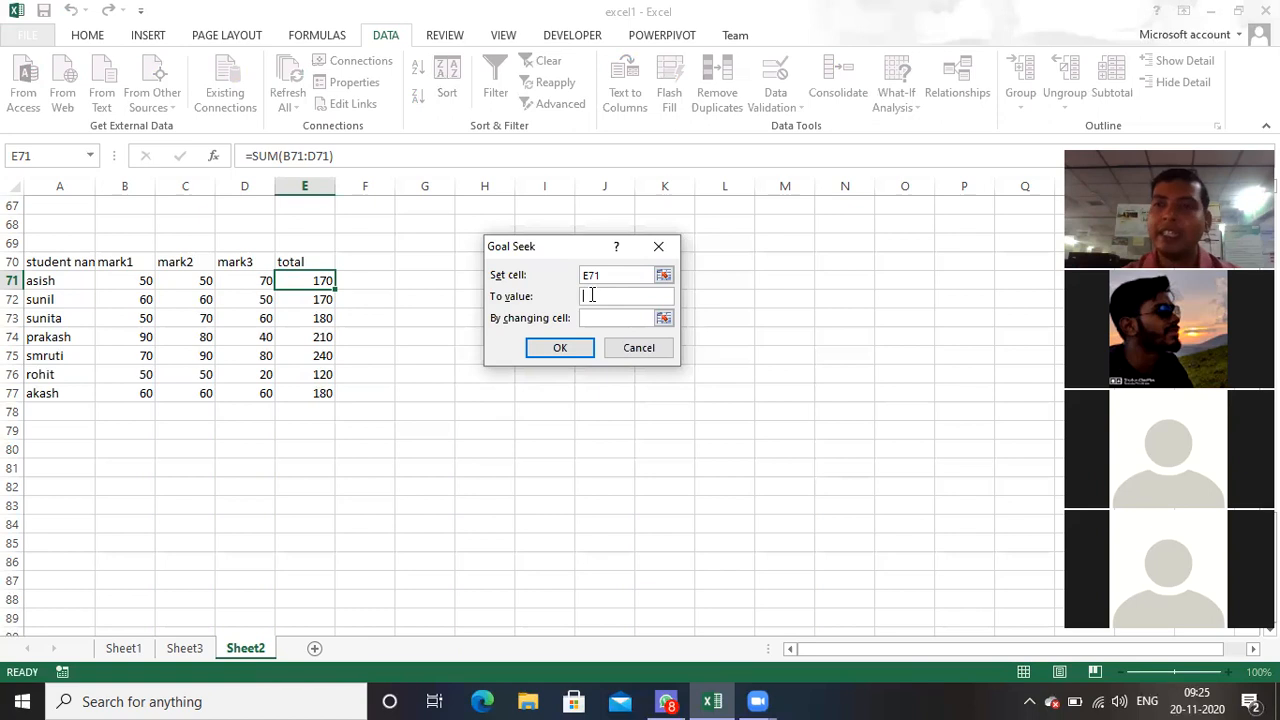
type("200")
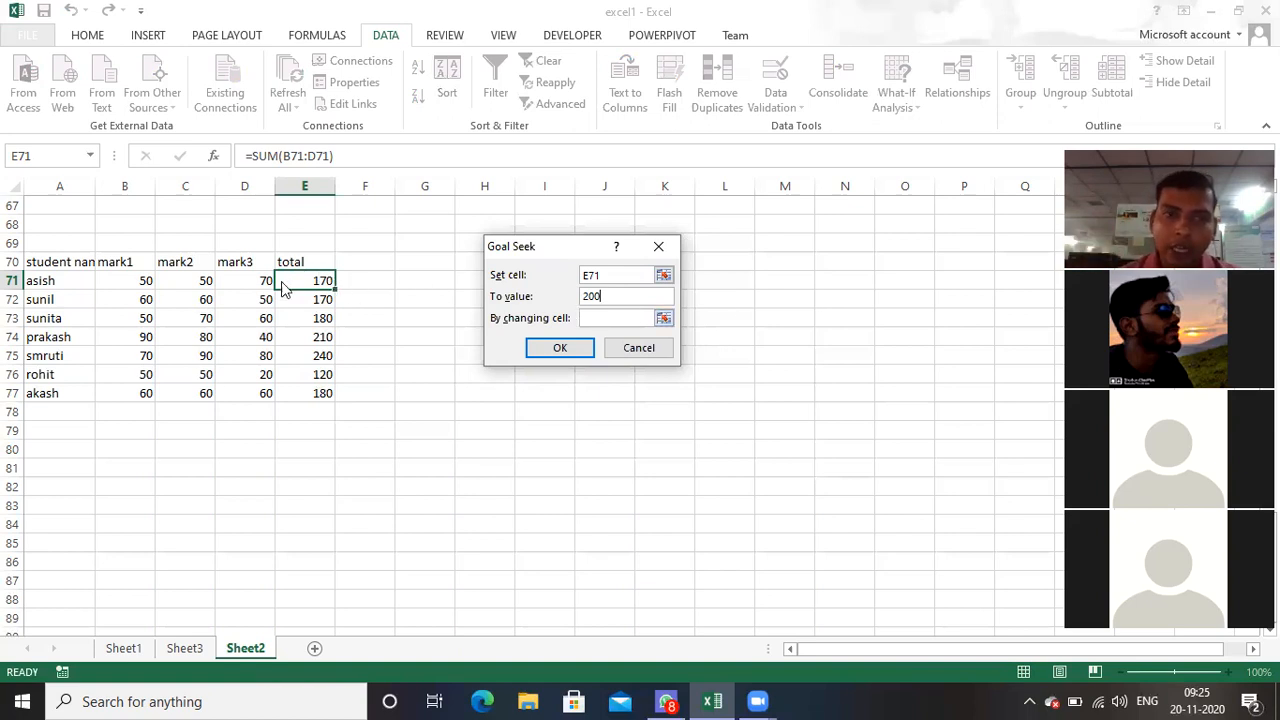
left_click(603, 317)
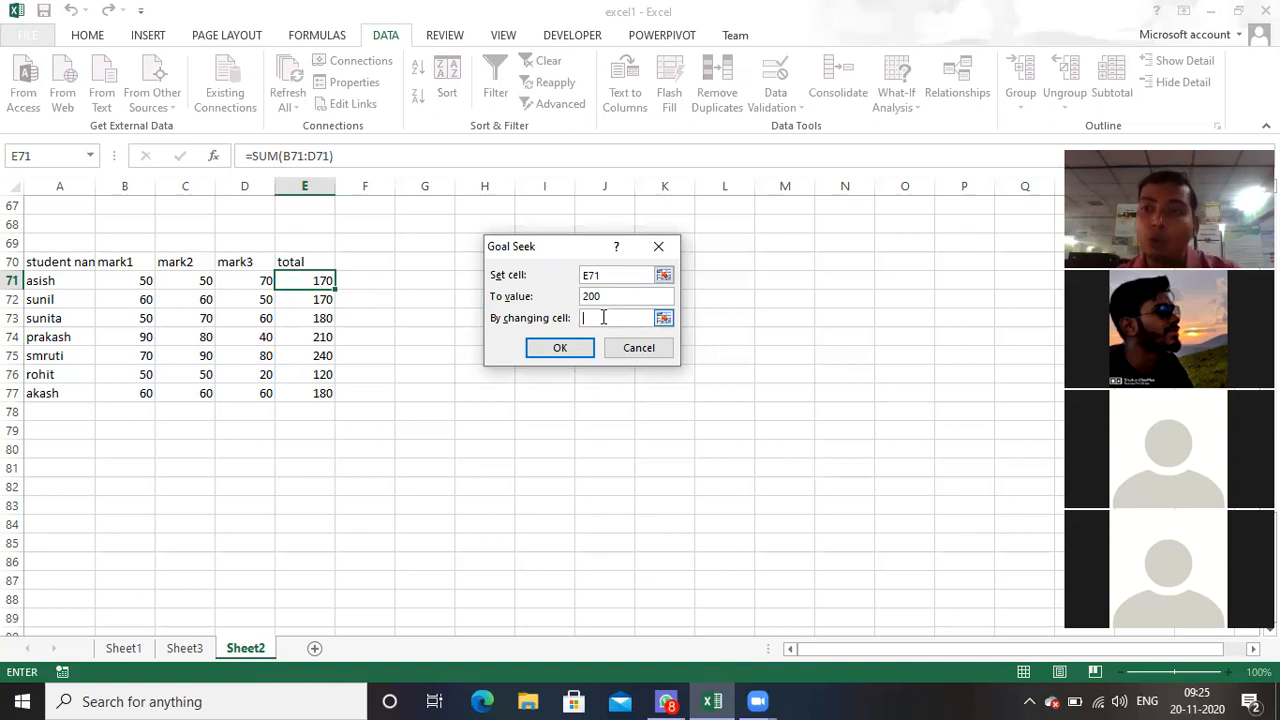
left_click(143, 282)
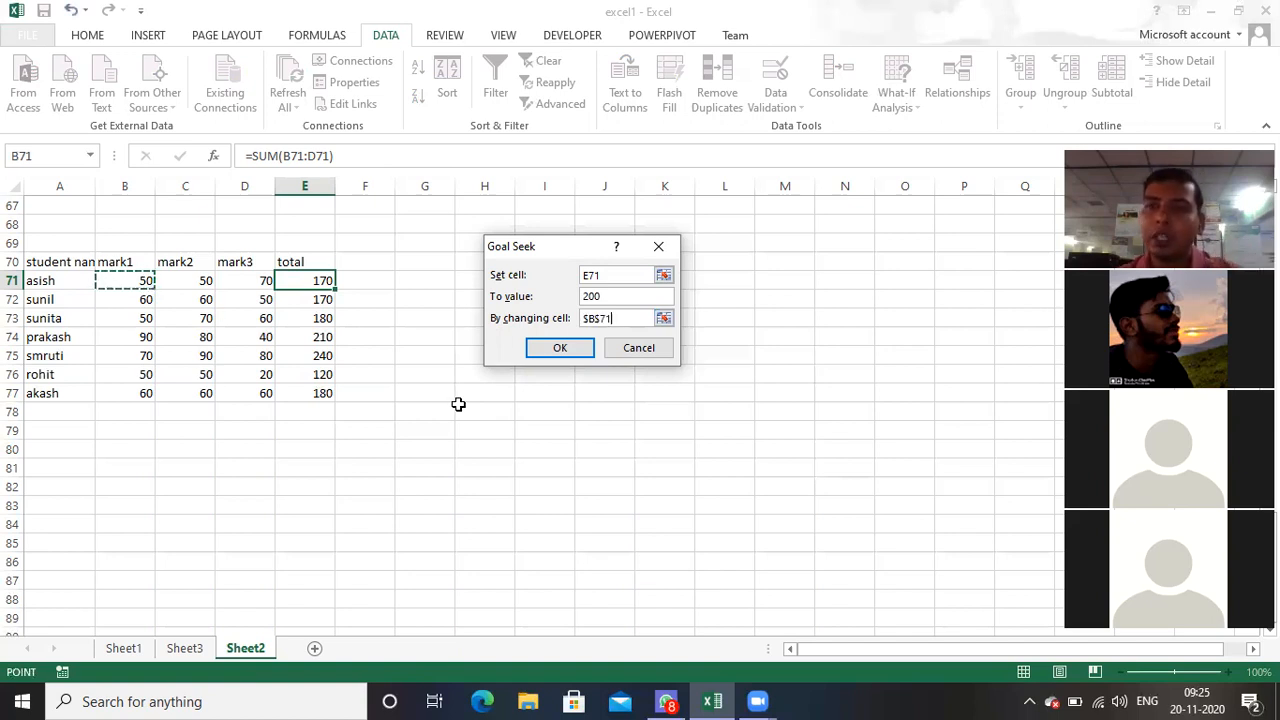
left_click(580, 352)
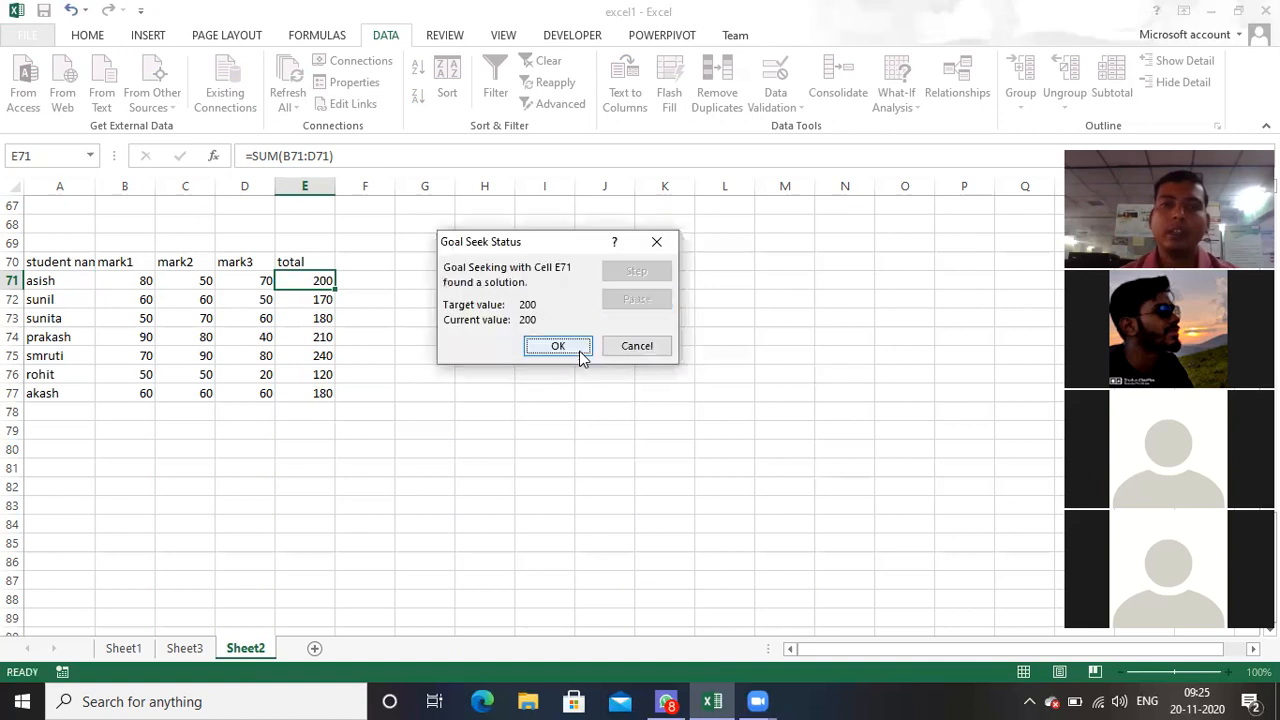
left_click(575, 350)
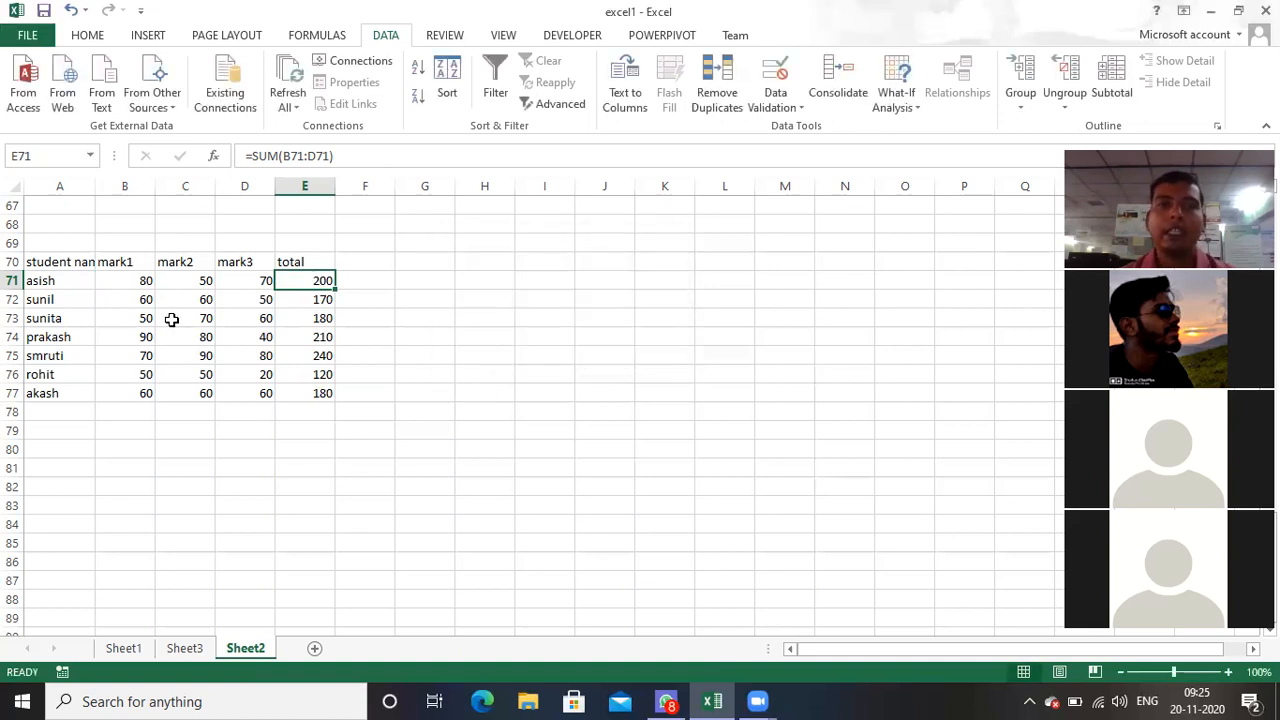
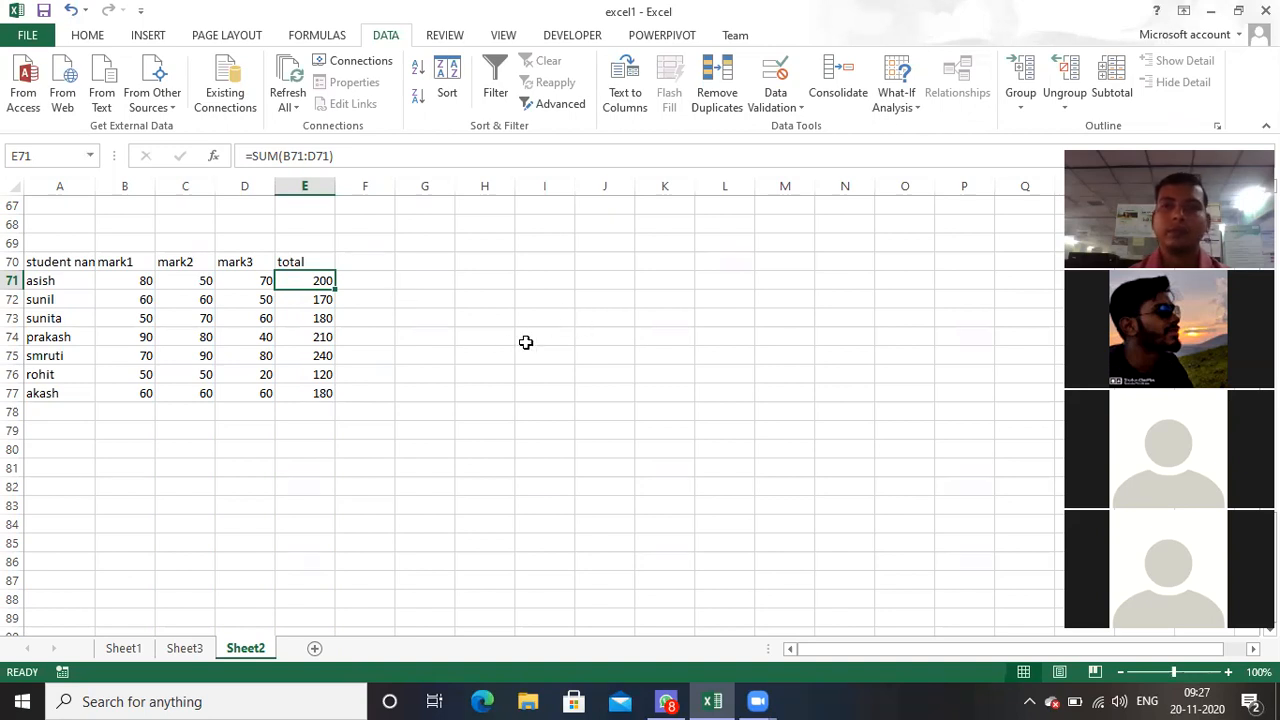
Step: Enter the label SALARY in F85 with the amount 25000 beside it in G85, below the marks table
scroll(526, 342, "down", 5)
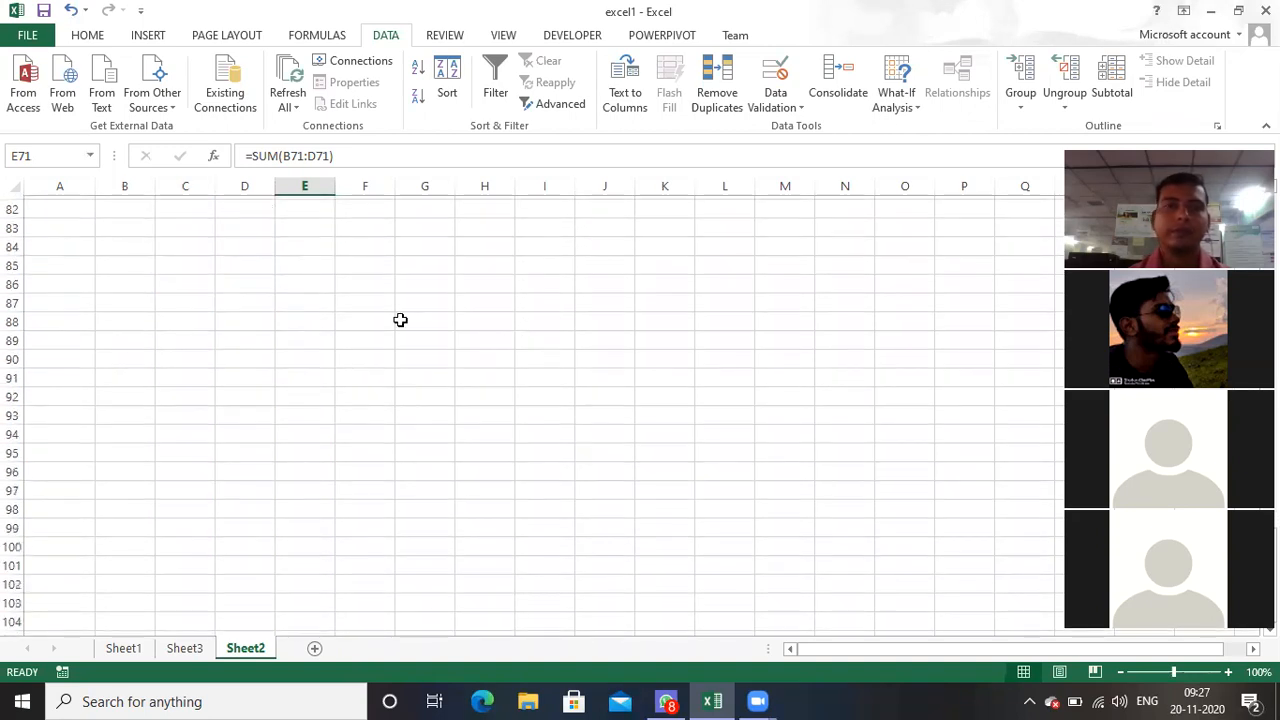
left_click(355, 265)
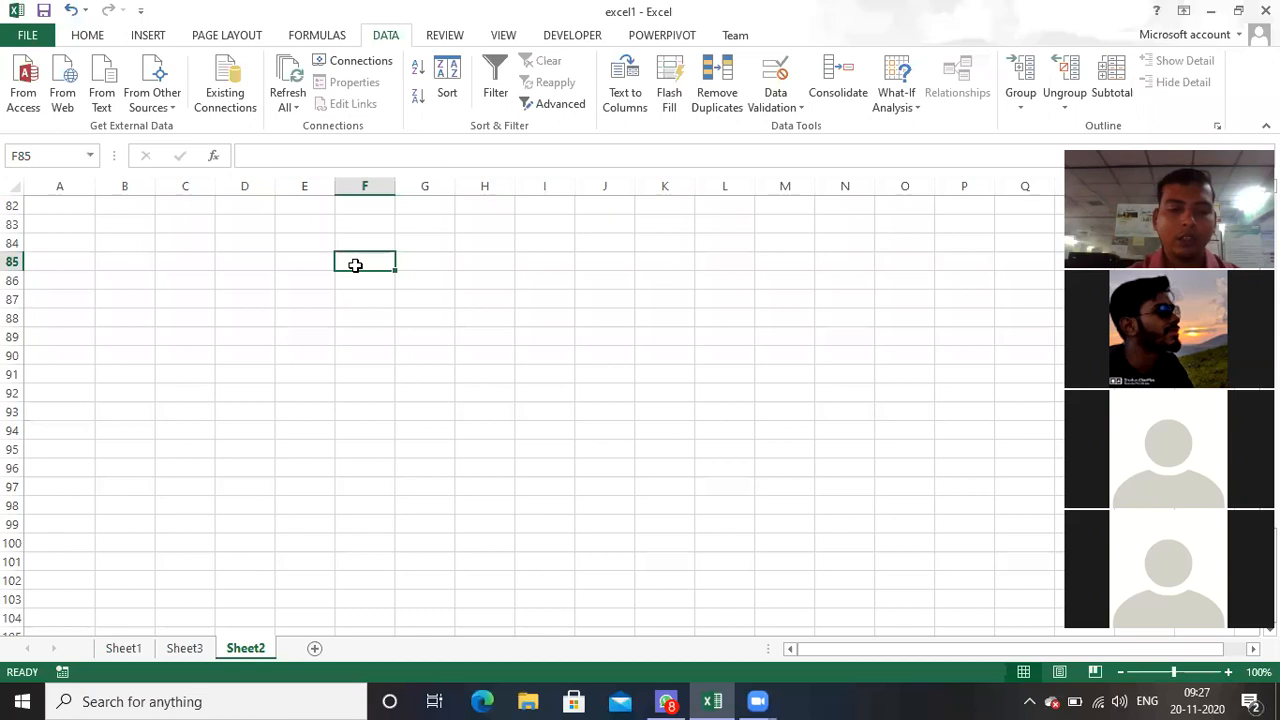
type("sal")
key("BackSpace")
key("BackSpace")
key("BackSpace")
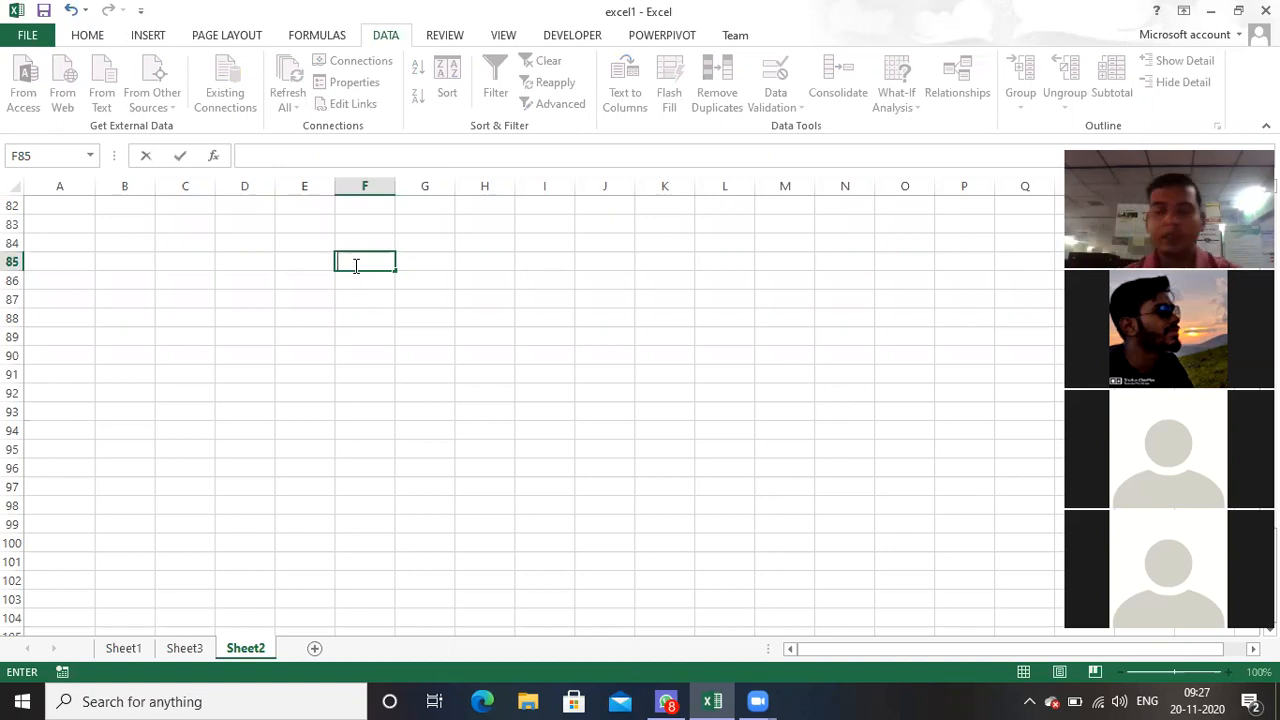
type("SALARY")
key("Tab")
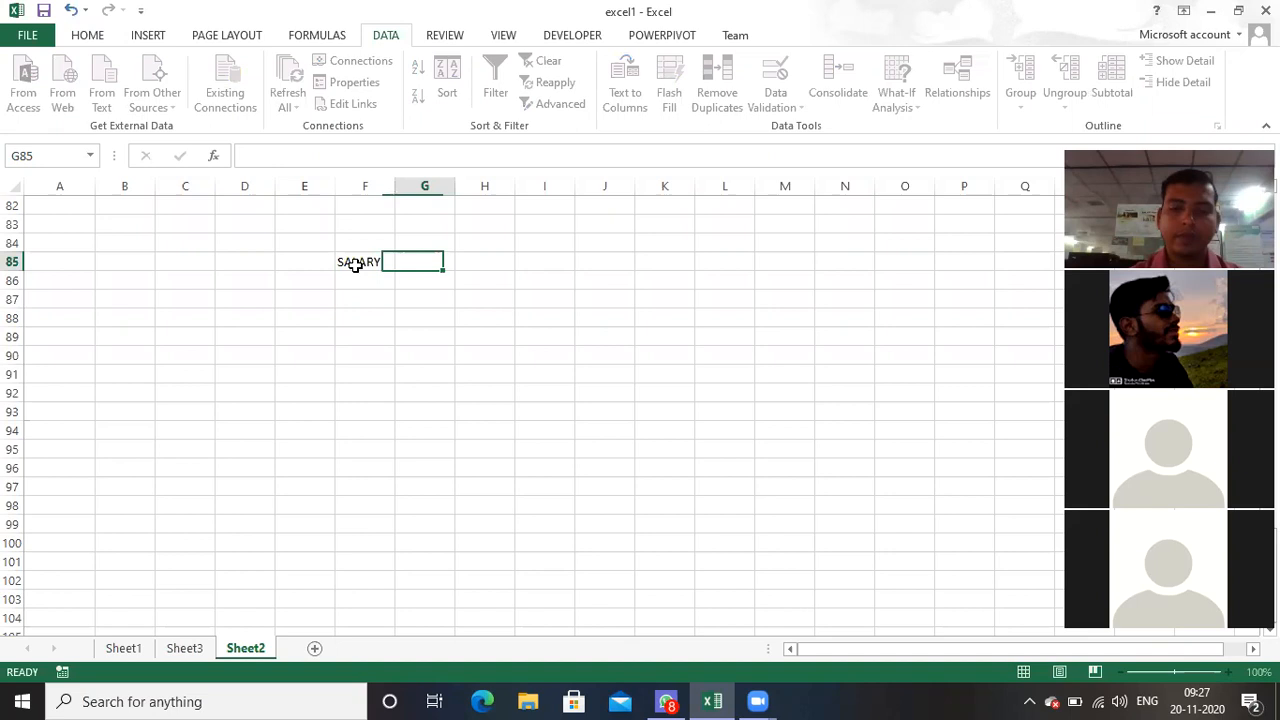
type("25000")
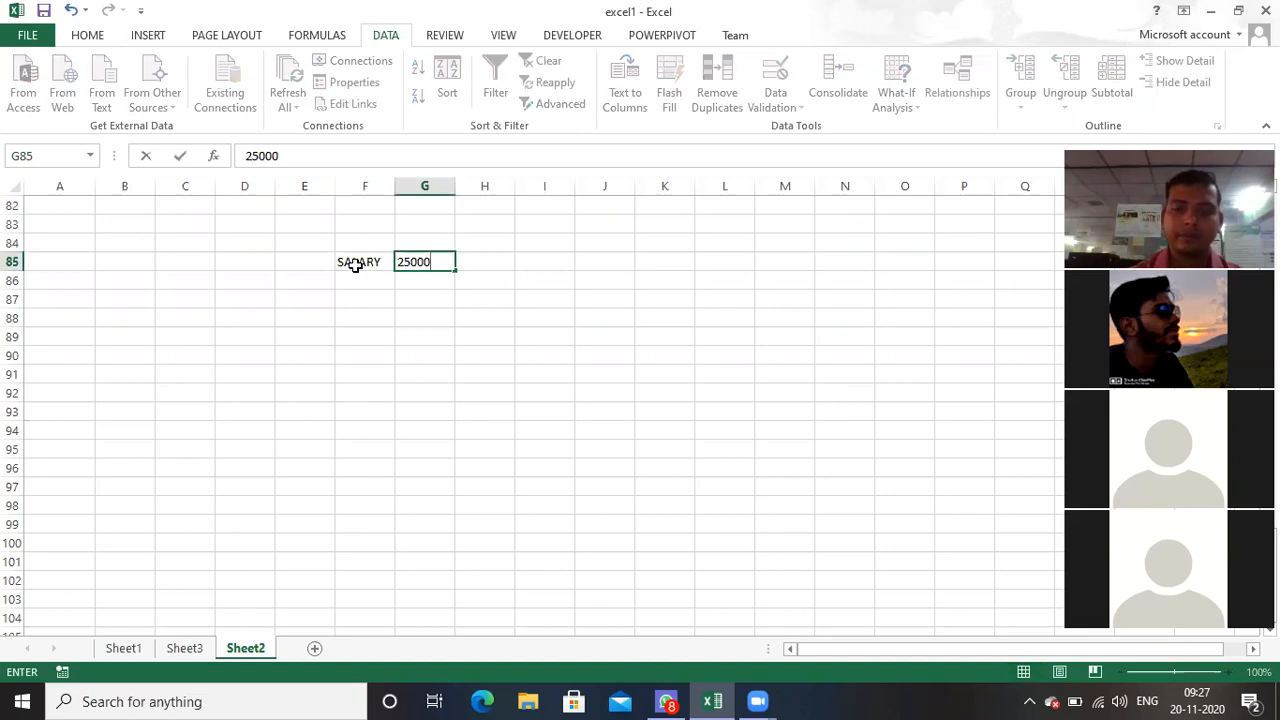
key("Return")
key("Return")
Step: List the expenses RENT with 5000 in row 87 and FOOD with 3000 in row 88, using columns F and G
type("RENT")
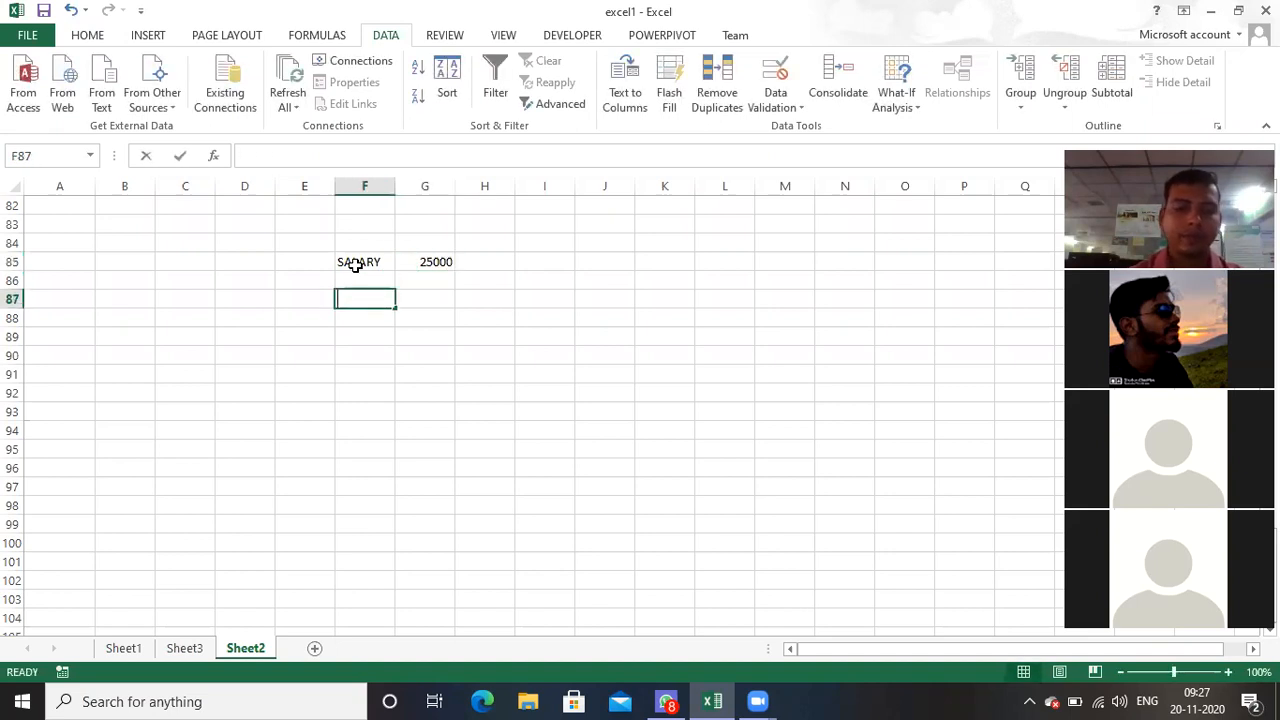
key("Tab")
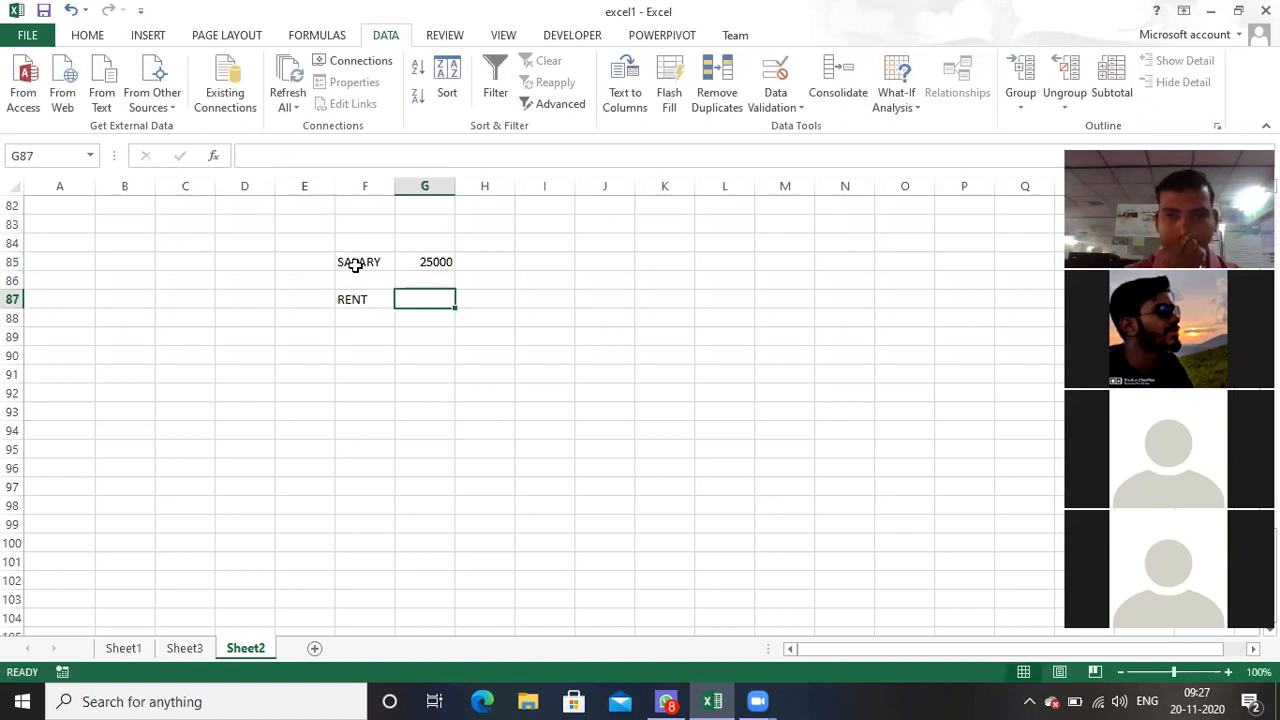
type("5000")
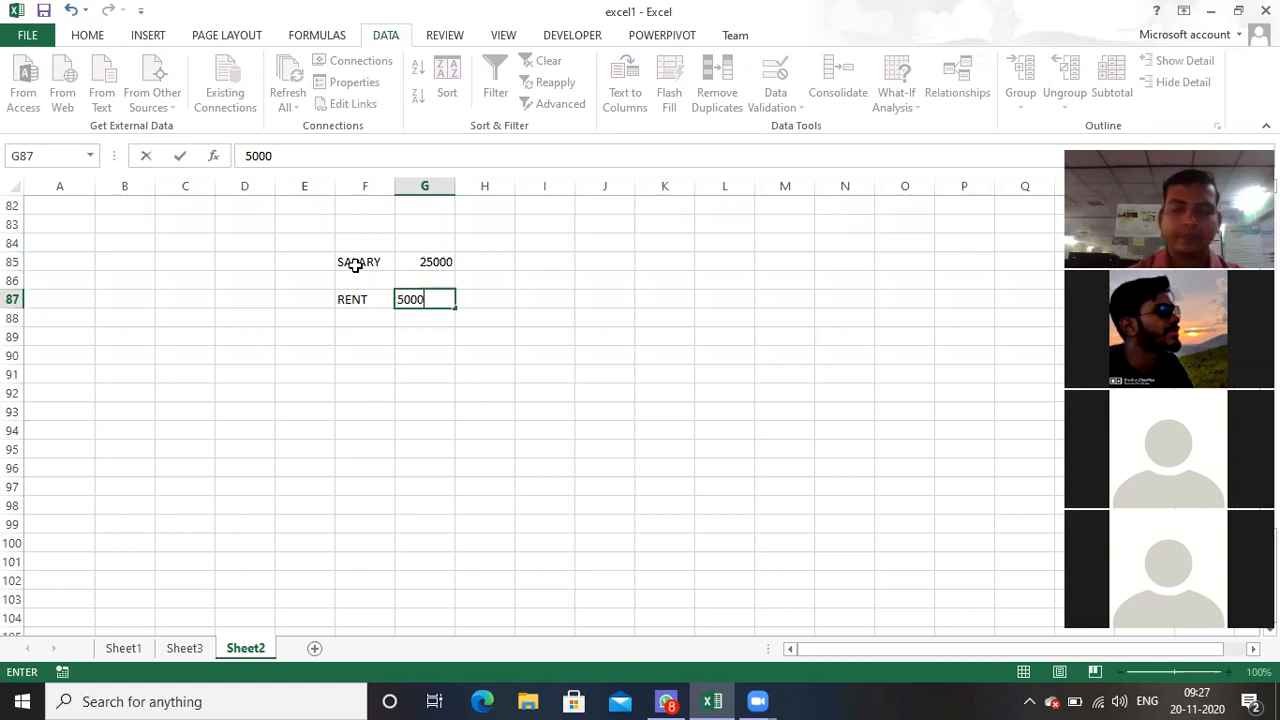
key("ctrl+Return")
key("Return")
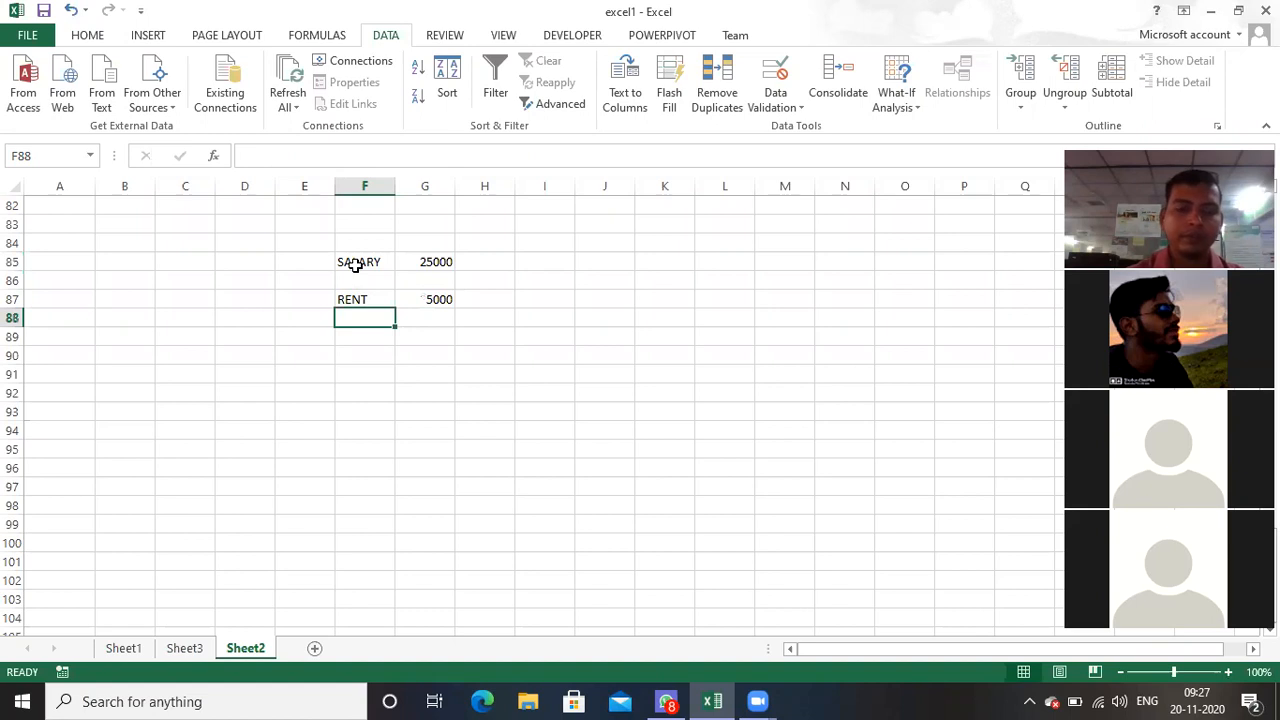
type("FOOD")
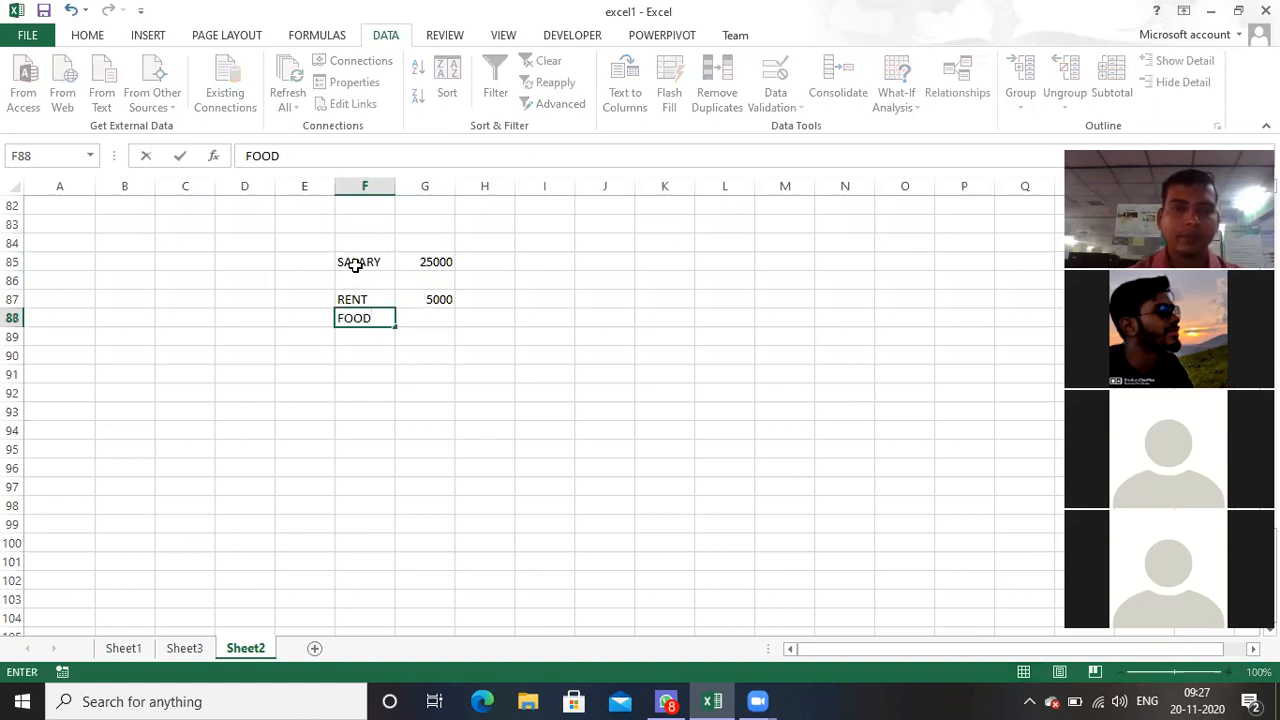
key("Tab")
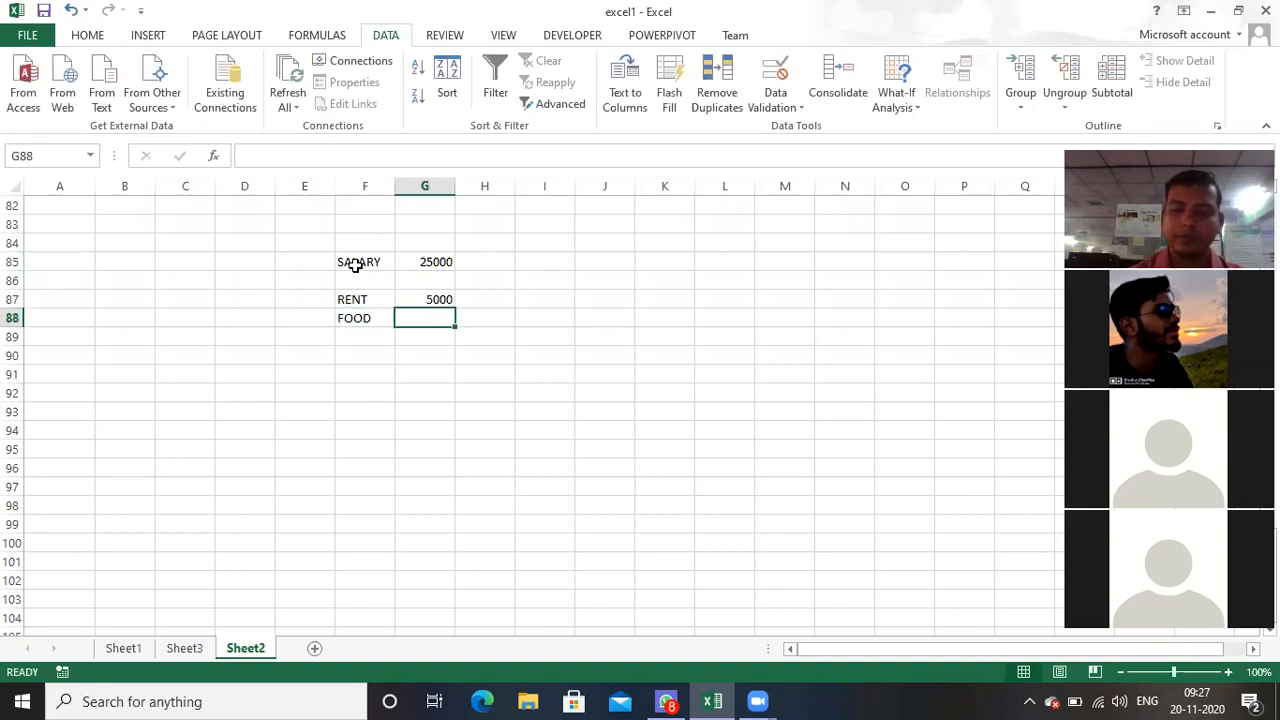
type("3000")
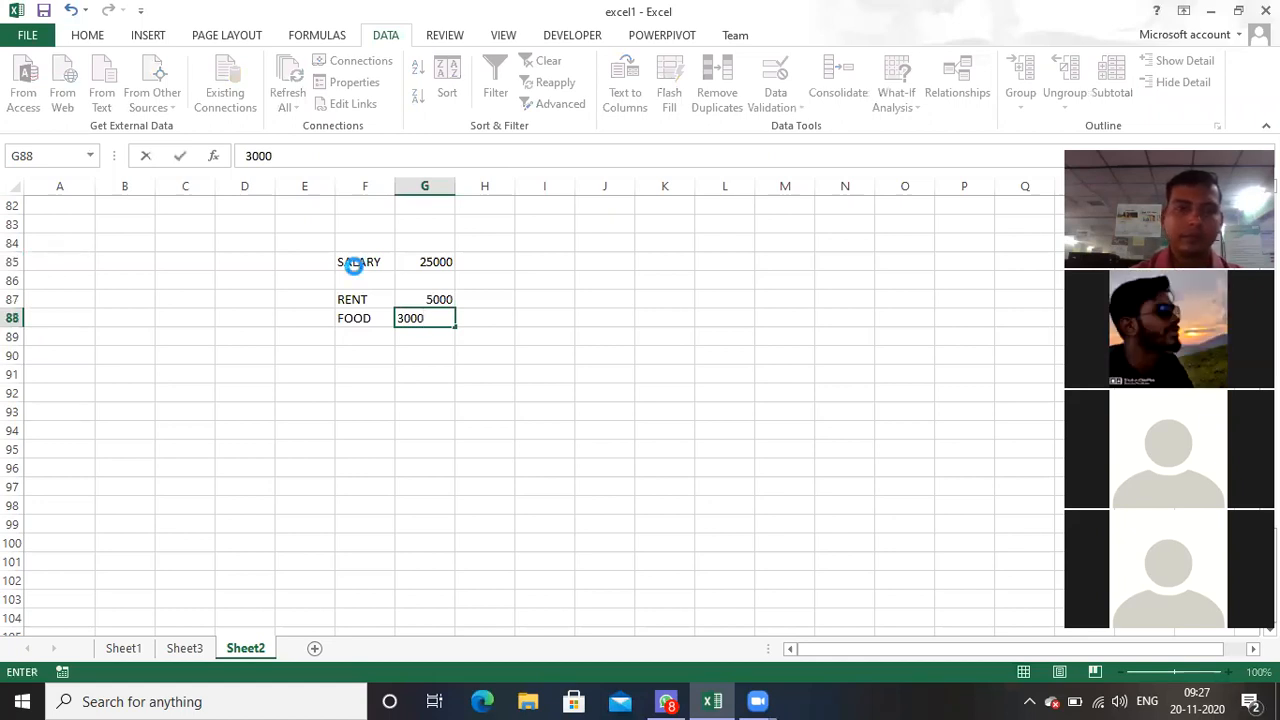
key("Return")
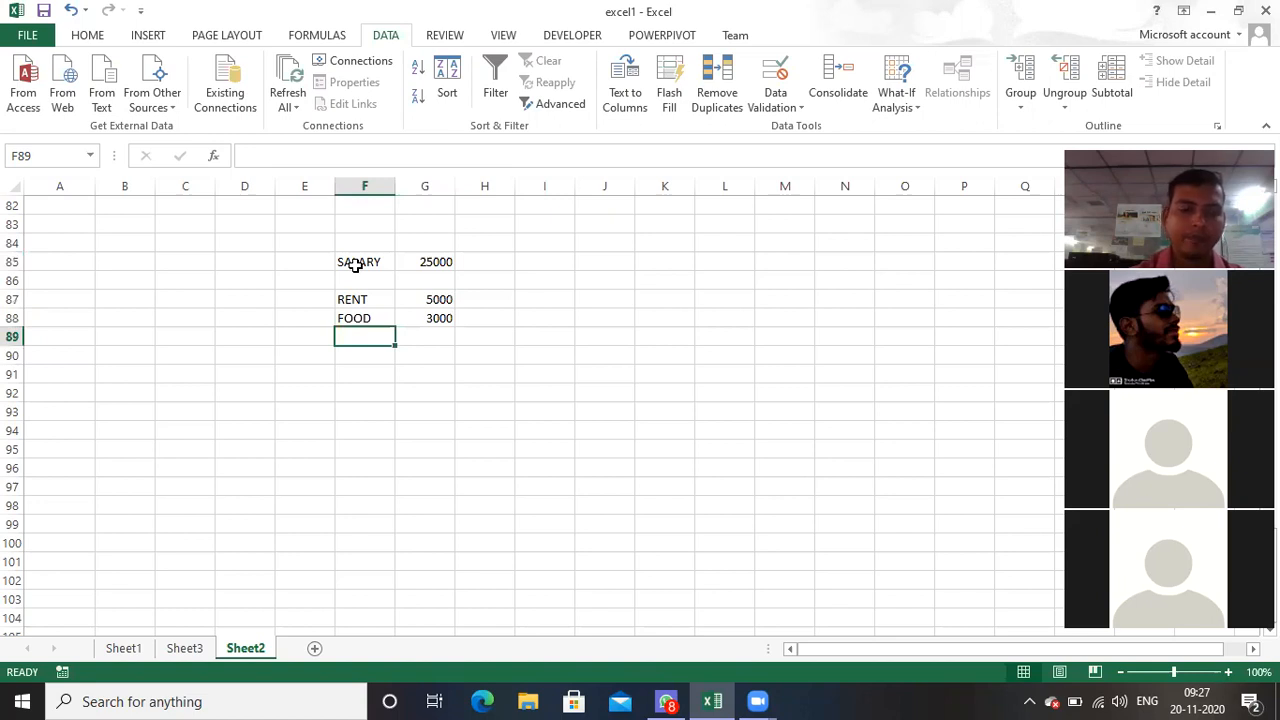
Step: Add the expenses BILL with 3000 in row 89 and EXP with 5000 in row 90
type("BILL")
key("Tab")
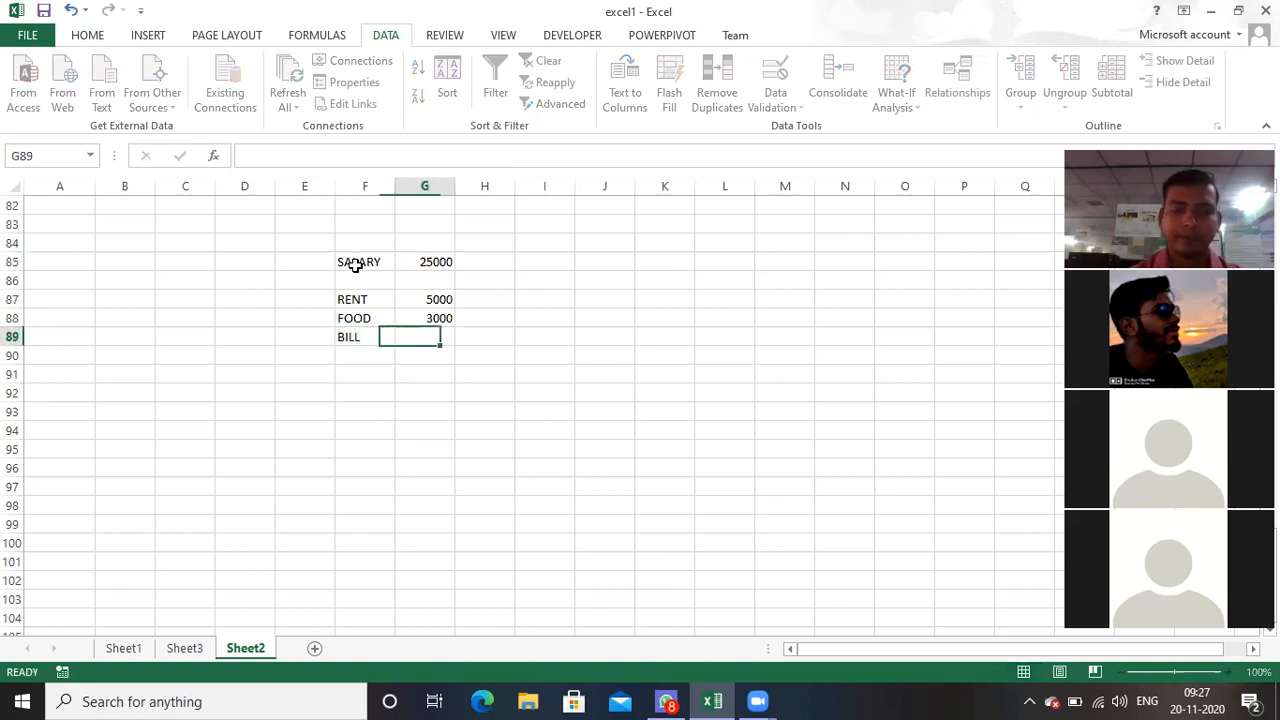
type("3000")
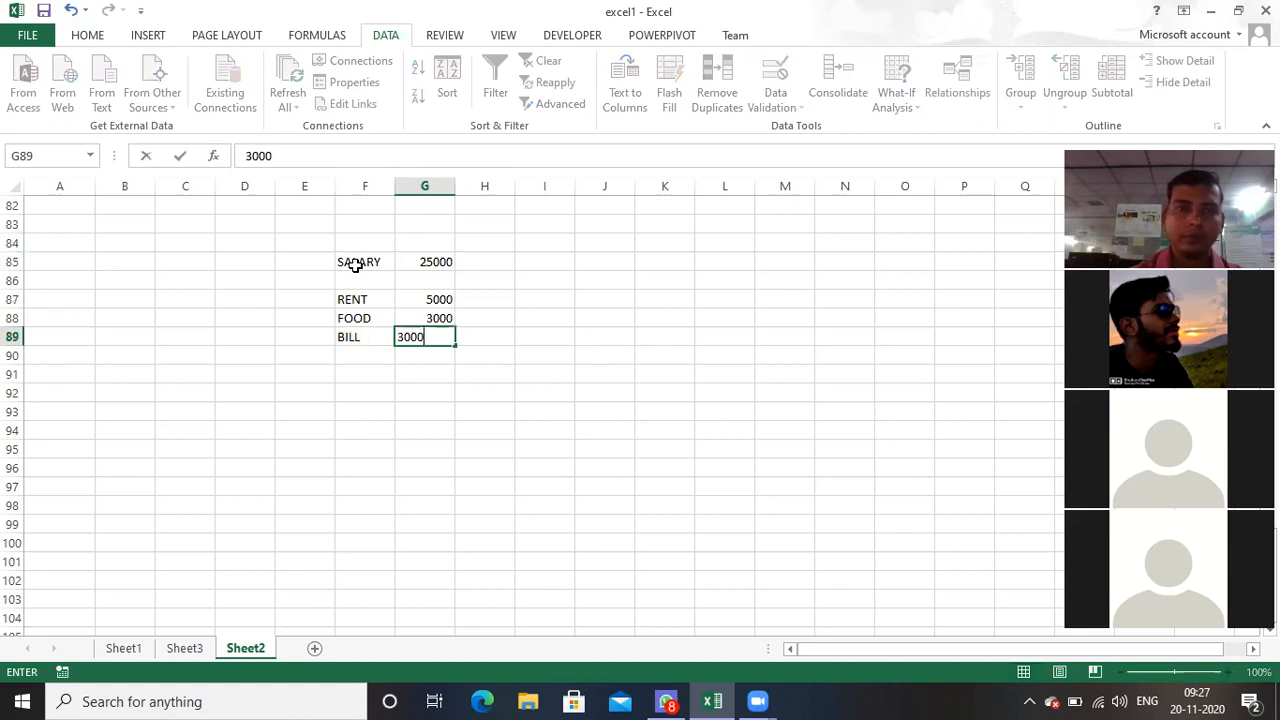
key("Tab")
key("Return")
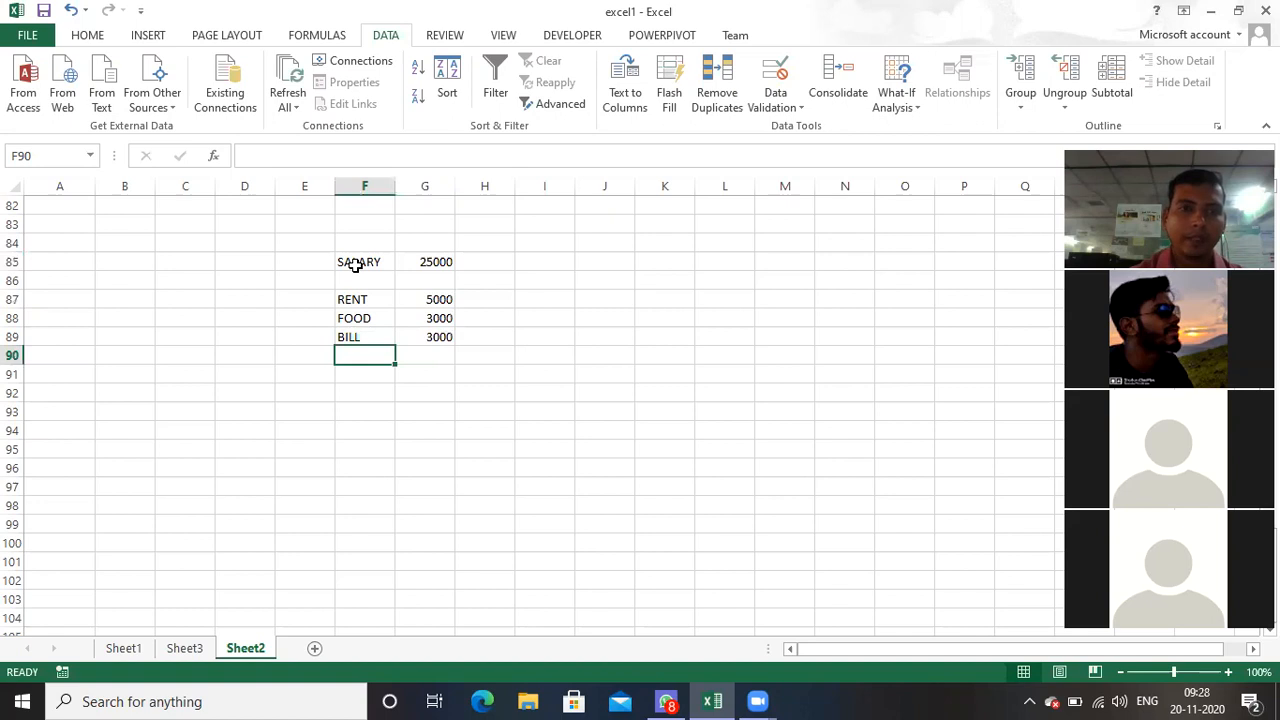
type("EXP")
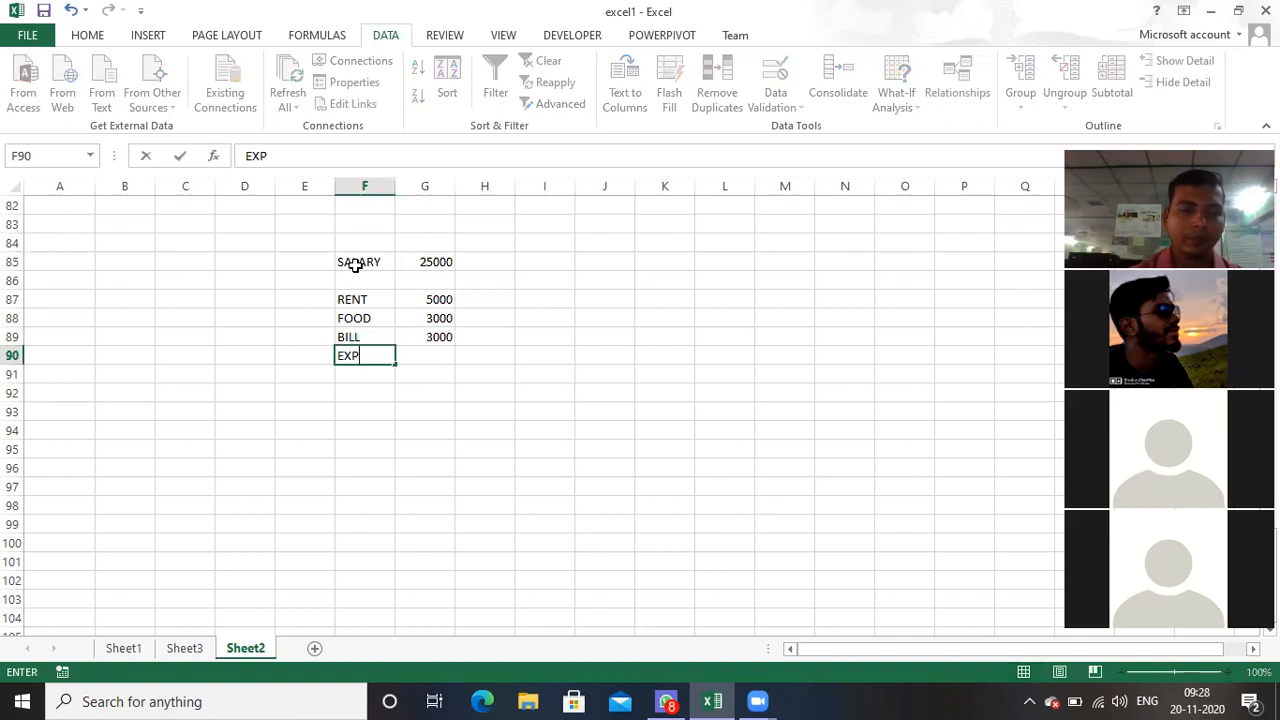
key("Tab")
type("500")
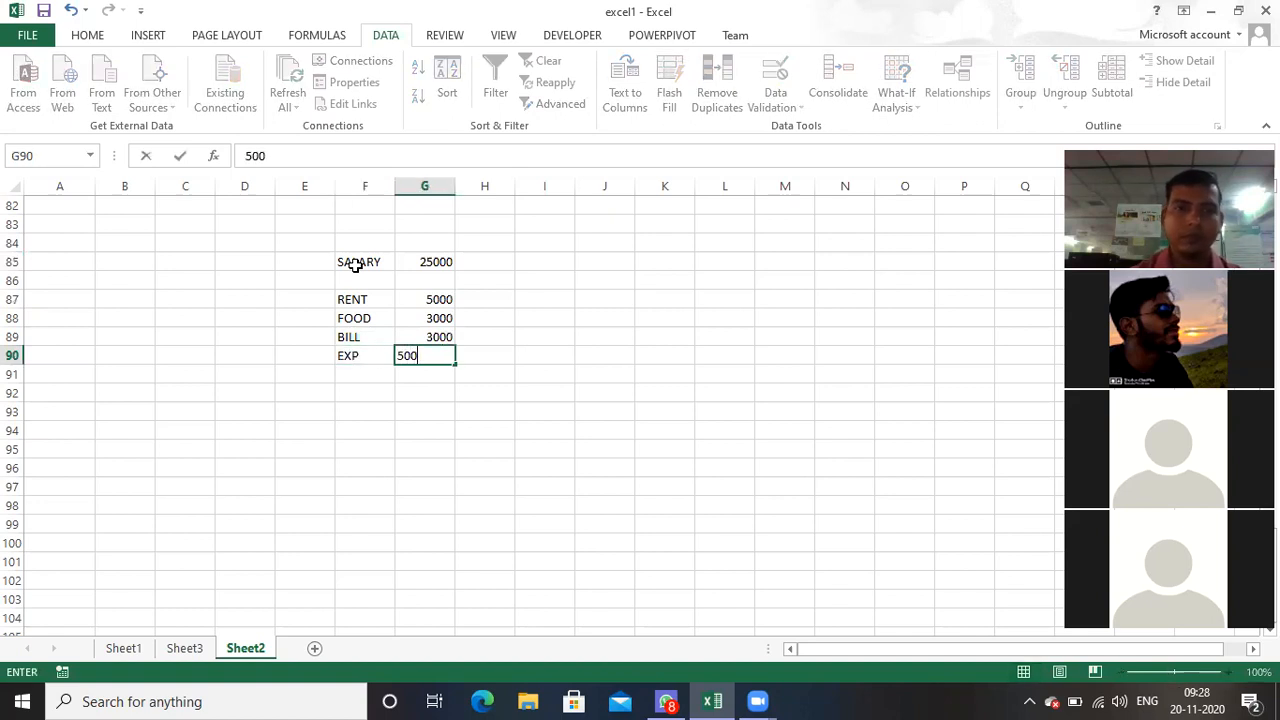
type("0")
key("Return")
Step: Label F91 as TOTAL and sum the four expenses in G91 with =SUM(G87:G90)
type("TOTO")
key("BackSpace")
type("AL")
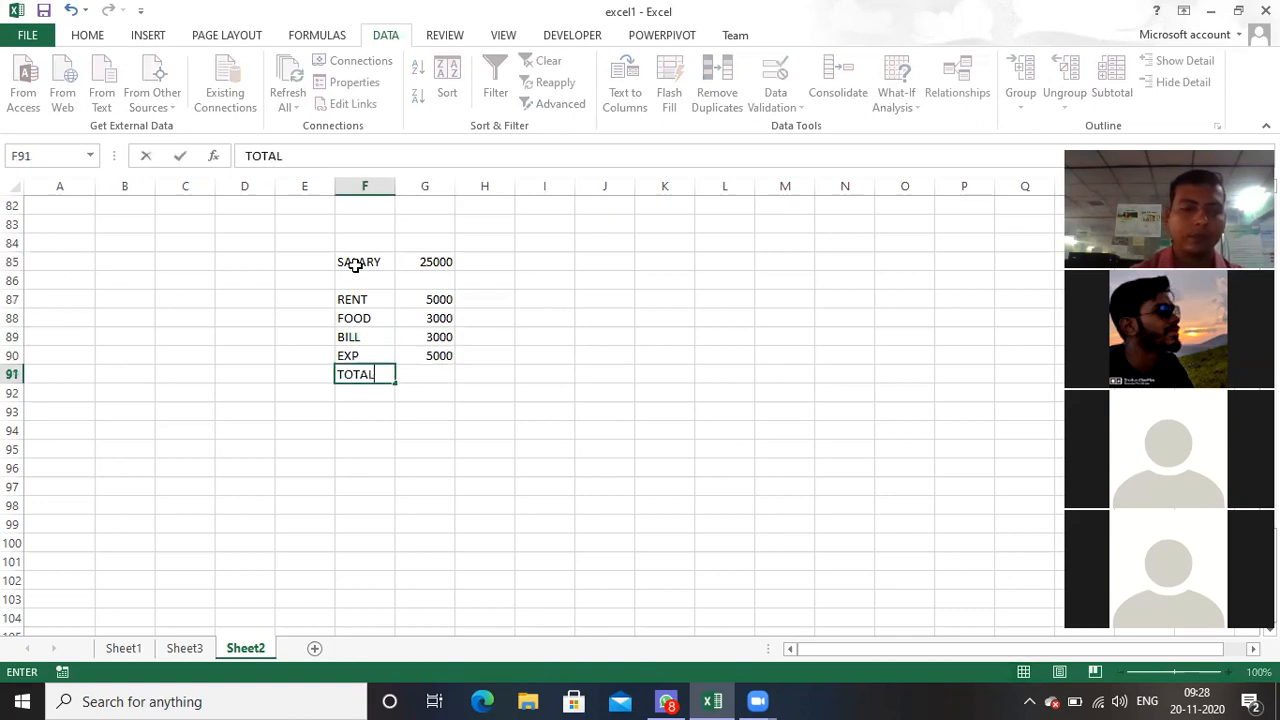
key("Tab")
type("=")
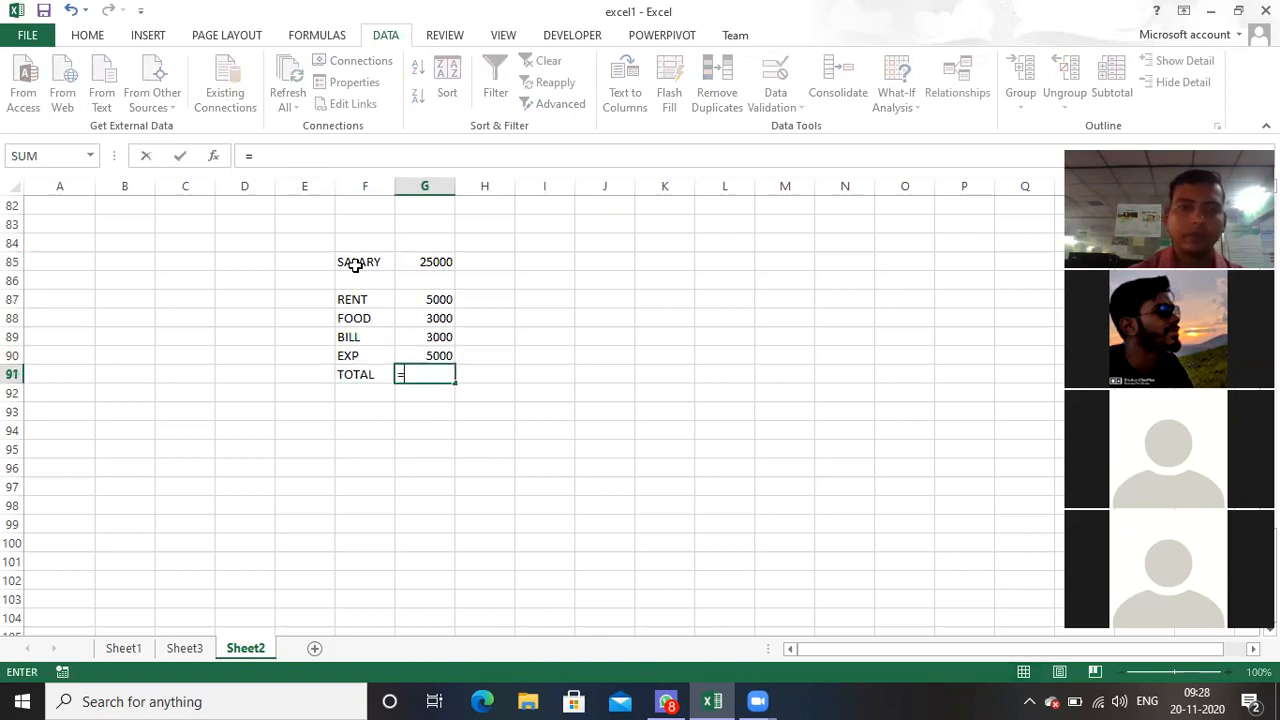
type("SUM(")
left_click_drag(438, 300, 443, 357)
type(")")
key("Return")
key("Return")
Step: Label F93 as BALANCE and subtract the expense total from the salary in G93 with =G85-G91
type("BA")
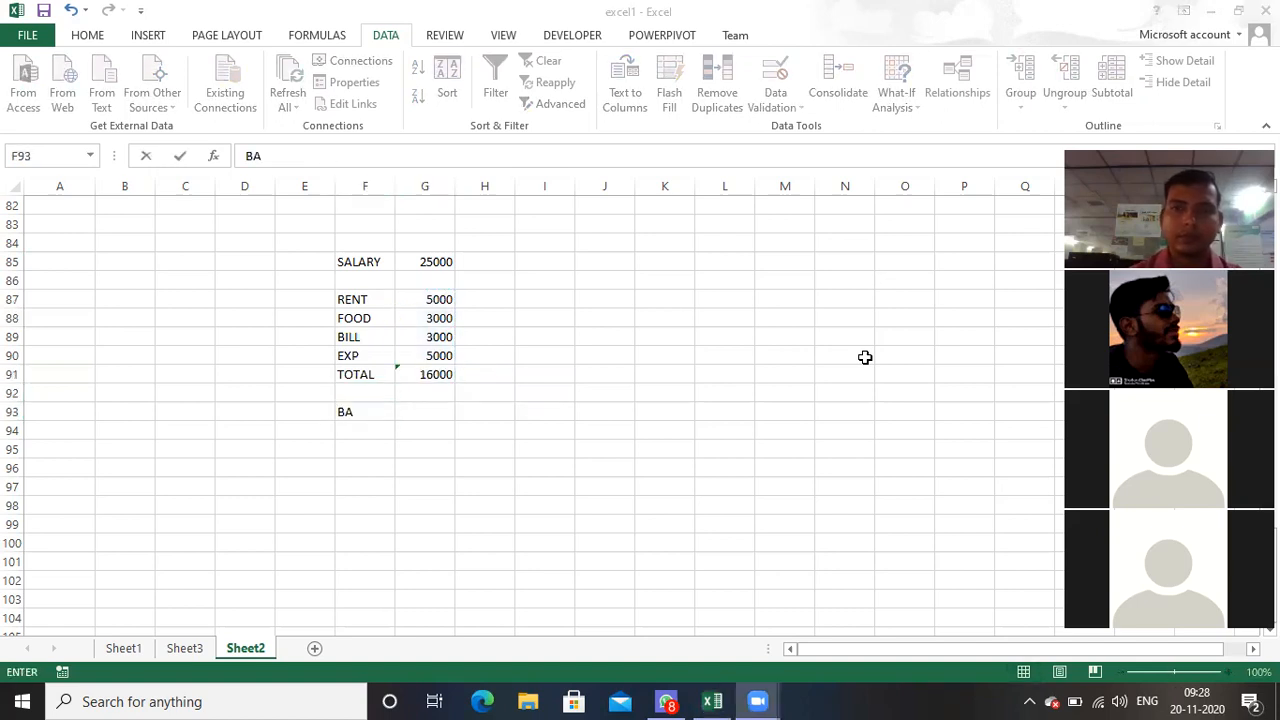
type("LANCE")
key("Tab")
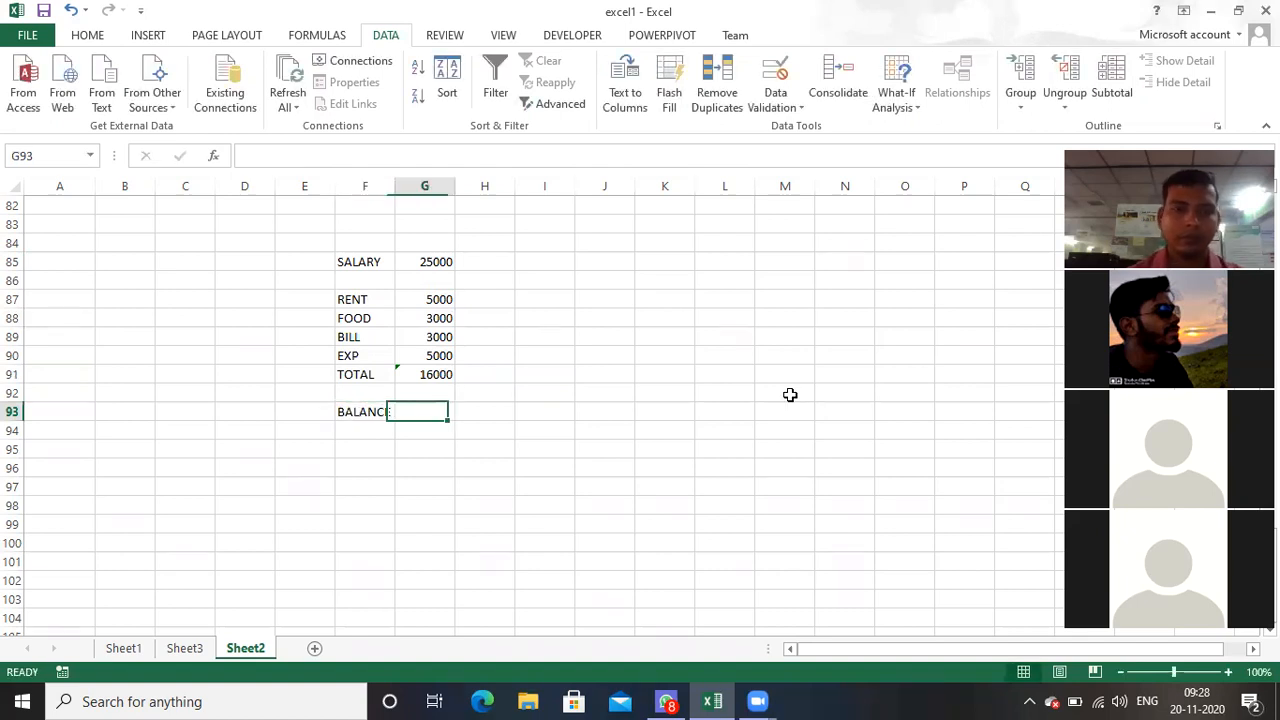
type("=")
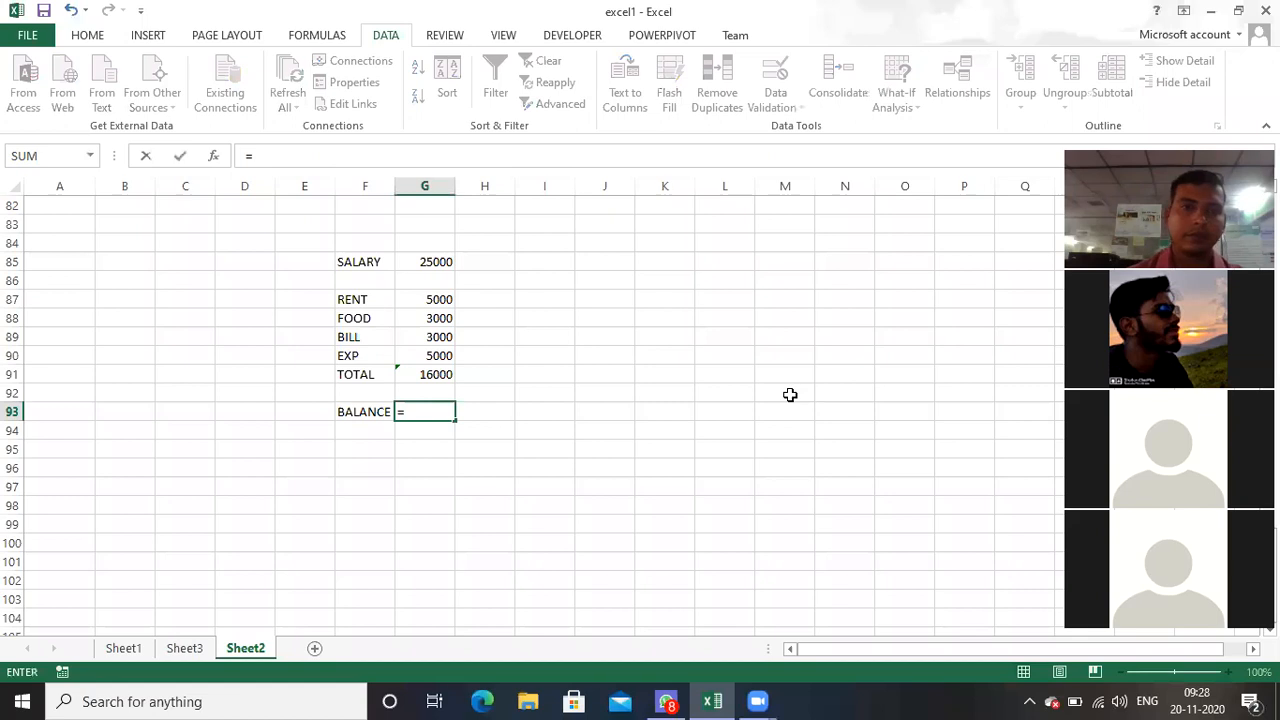
left_click(443, 260)
type("-")
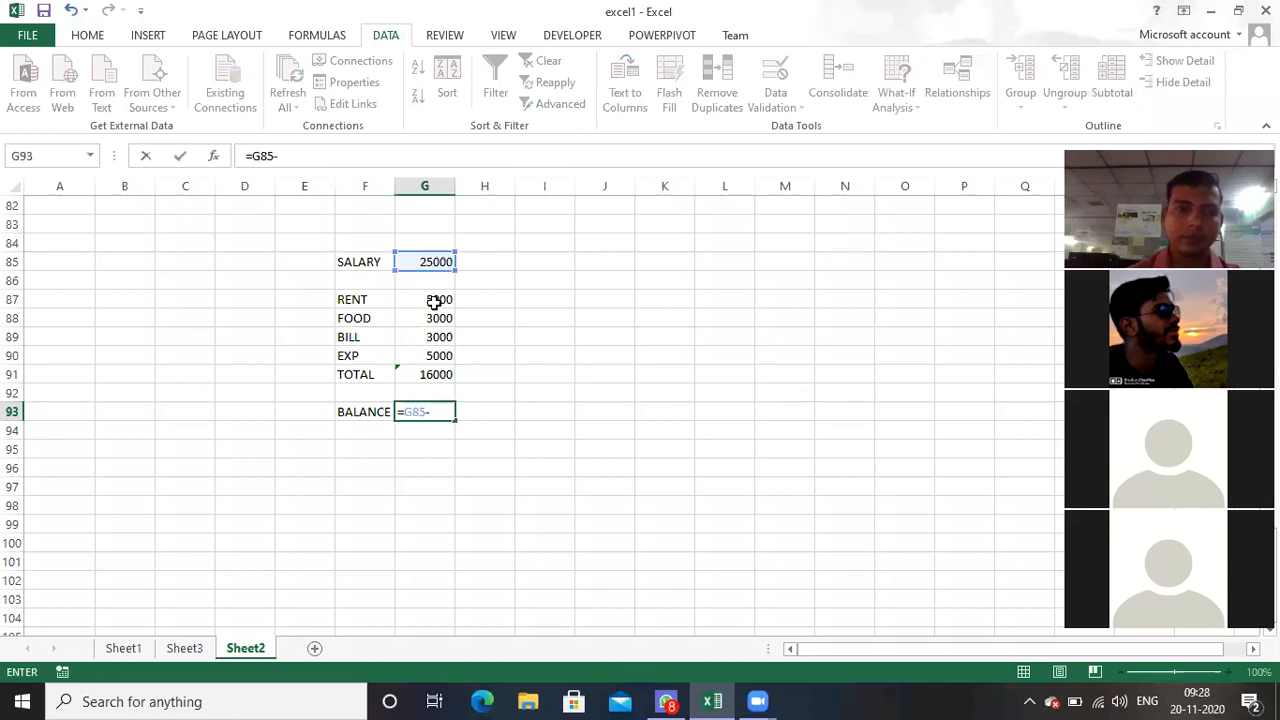
left_click(430, 372)
key("Return")
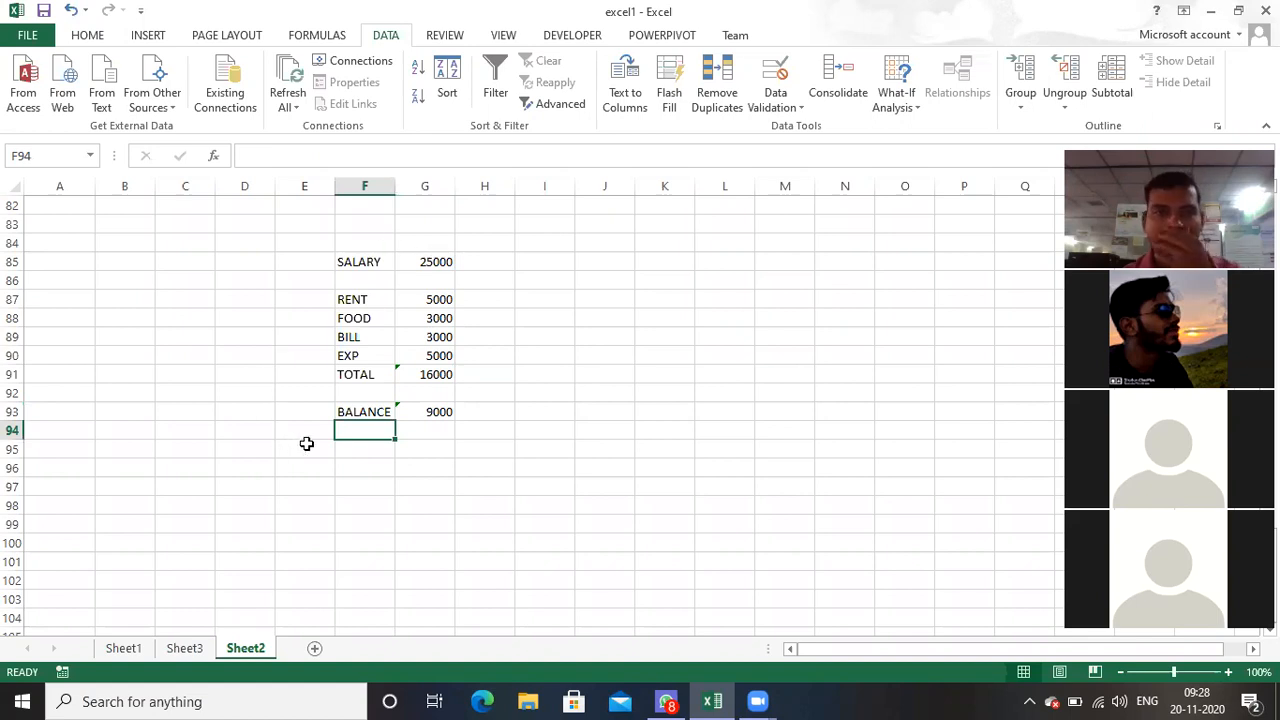
left_click(423, 259)
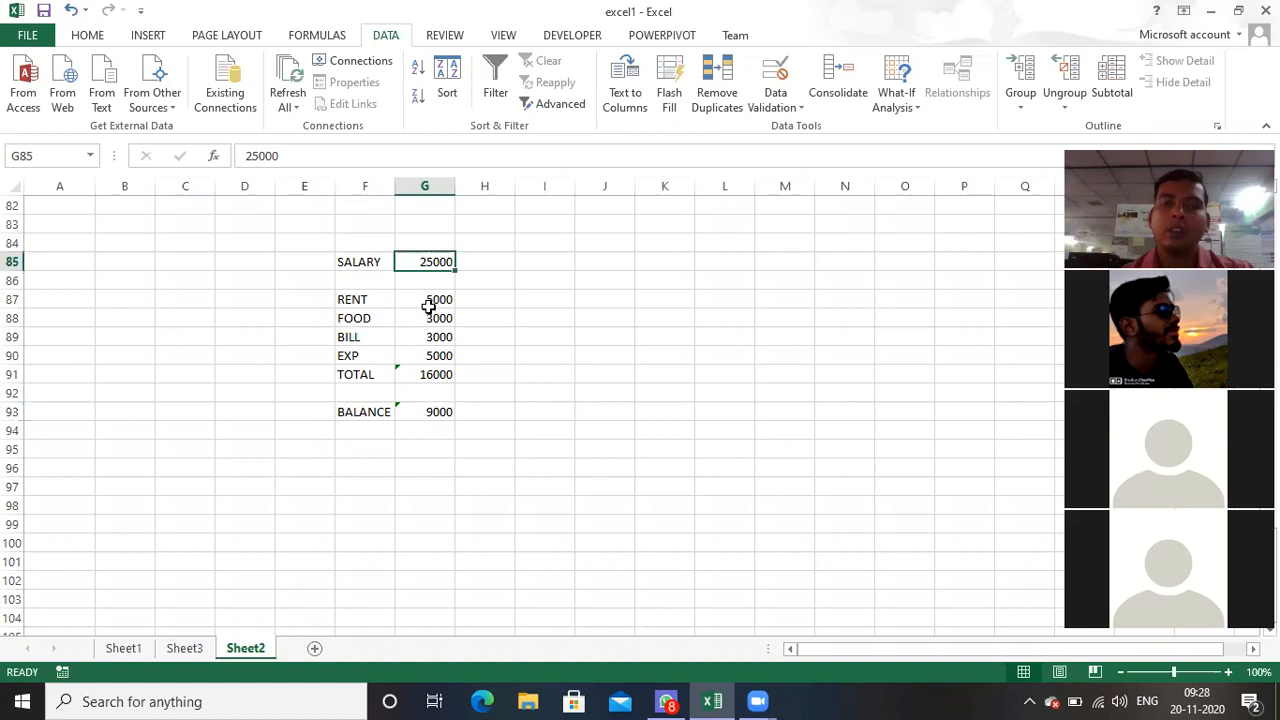
left_click(431, 293)
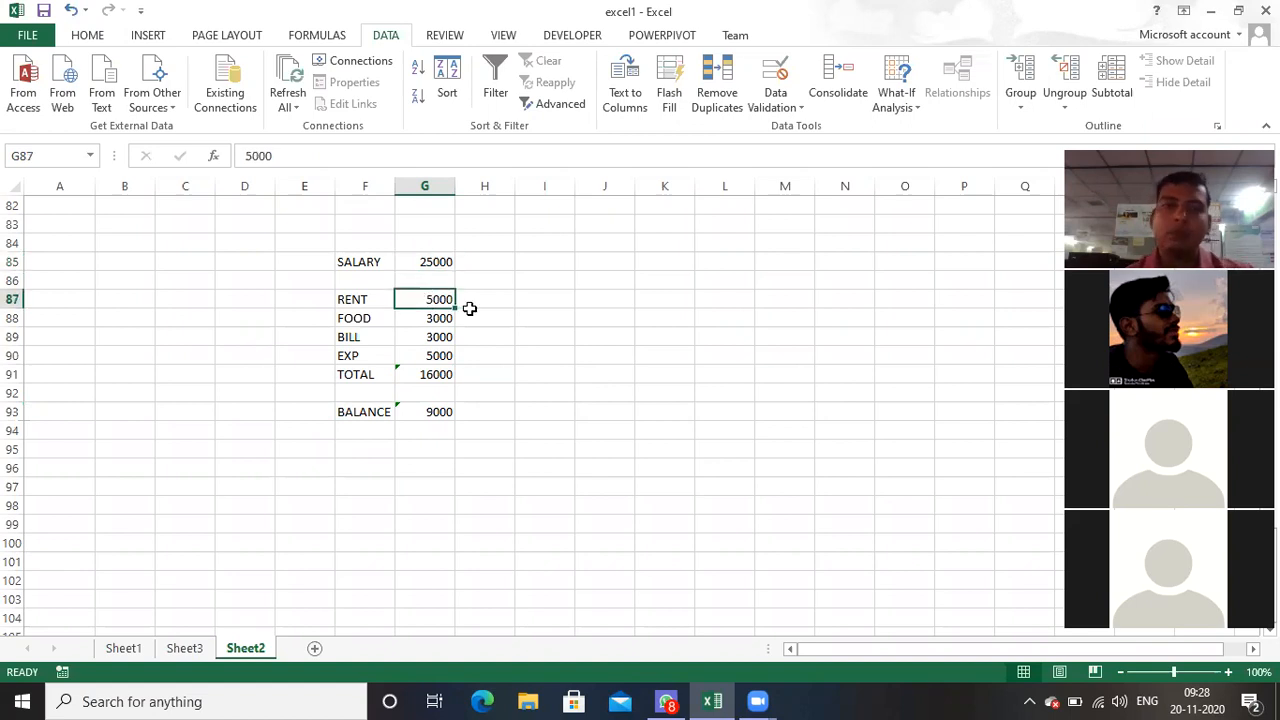
left_click(427, 341)
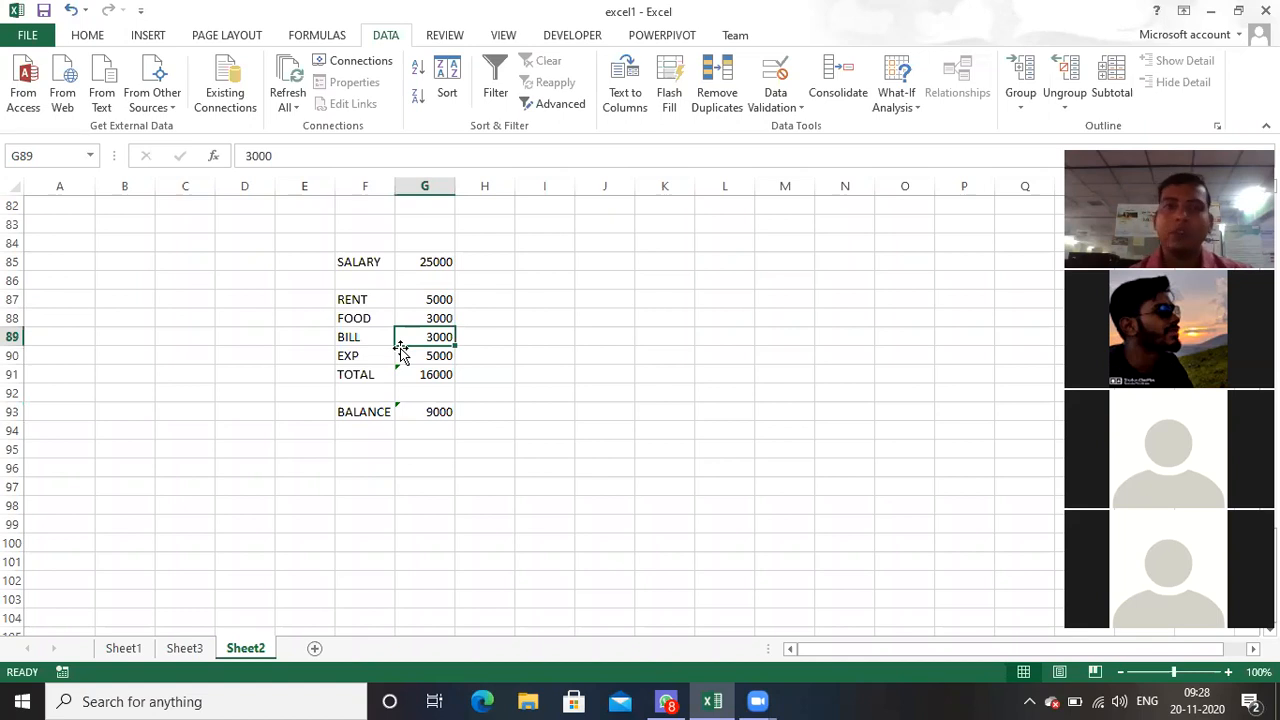
left_click(414, 356)
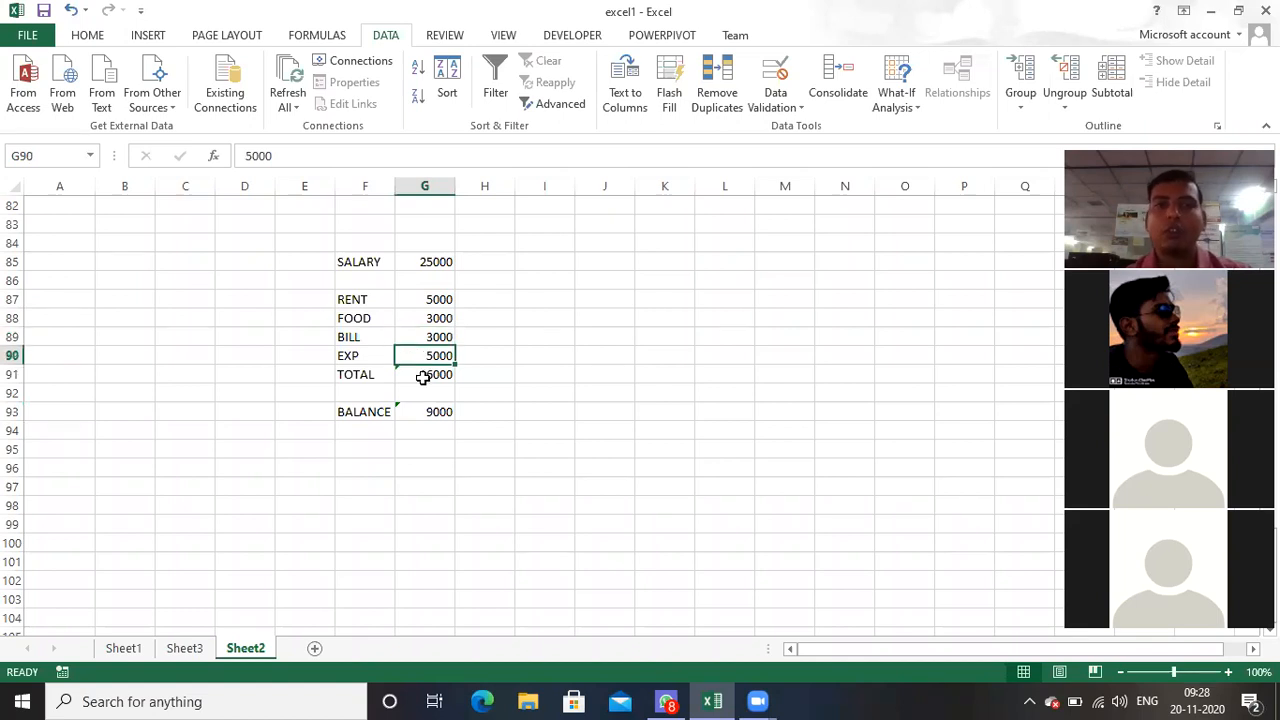
left_click(421, 375)
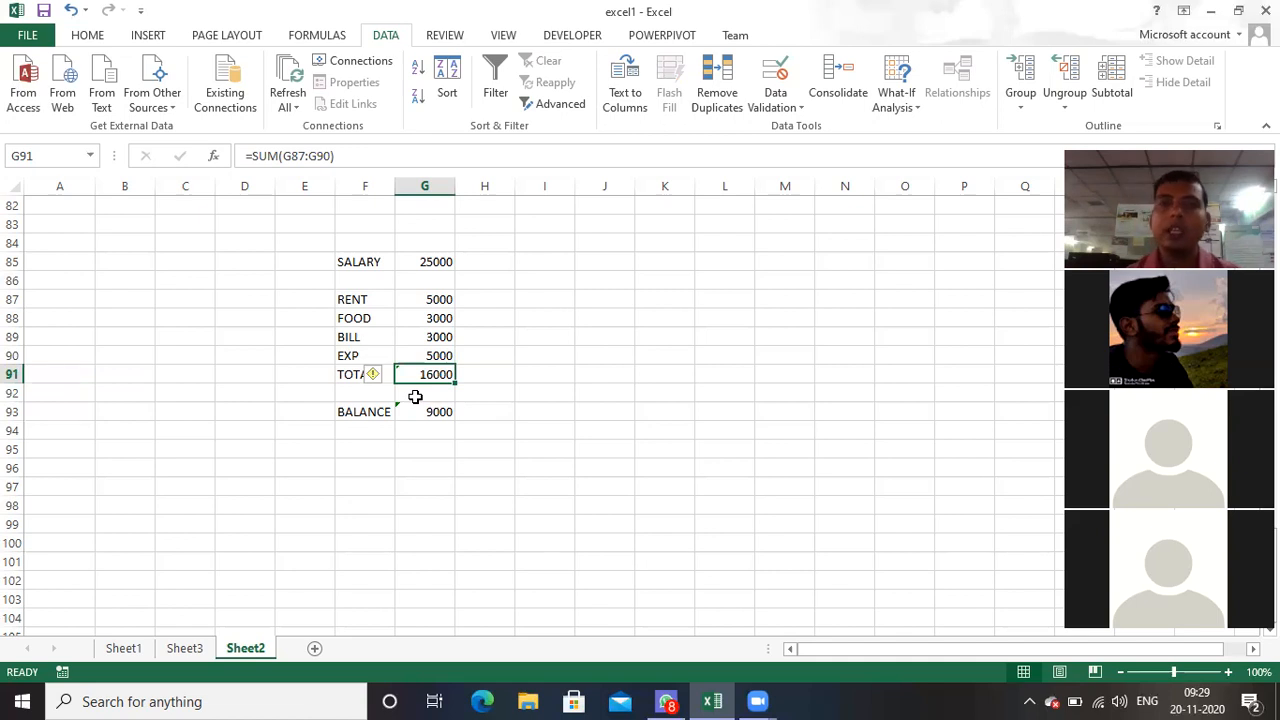
Step: Start a new scenario named JAN in the Scenario Manager
left_click(914, 108)
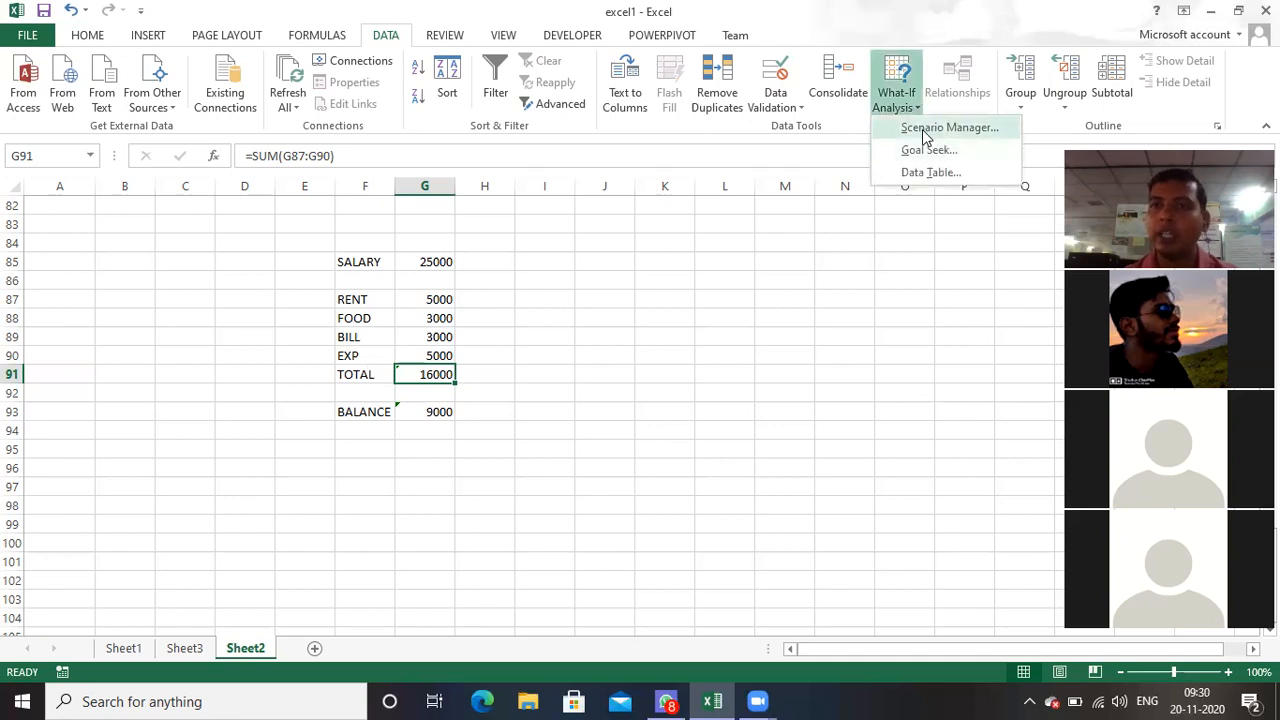
left_click(948, 128)
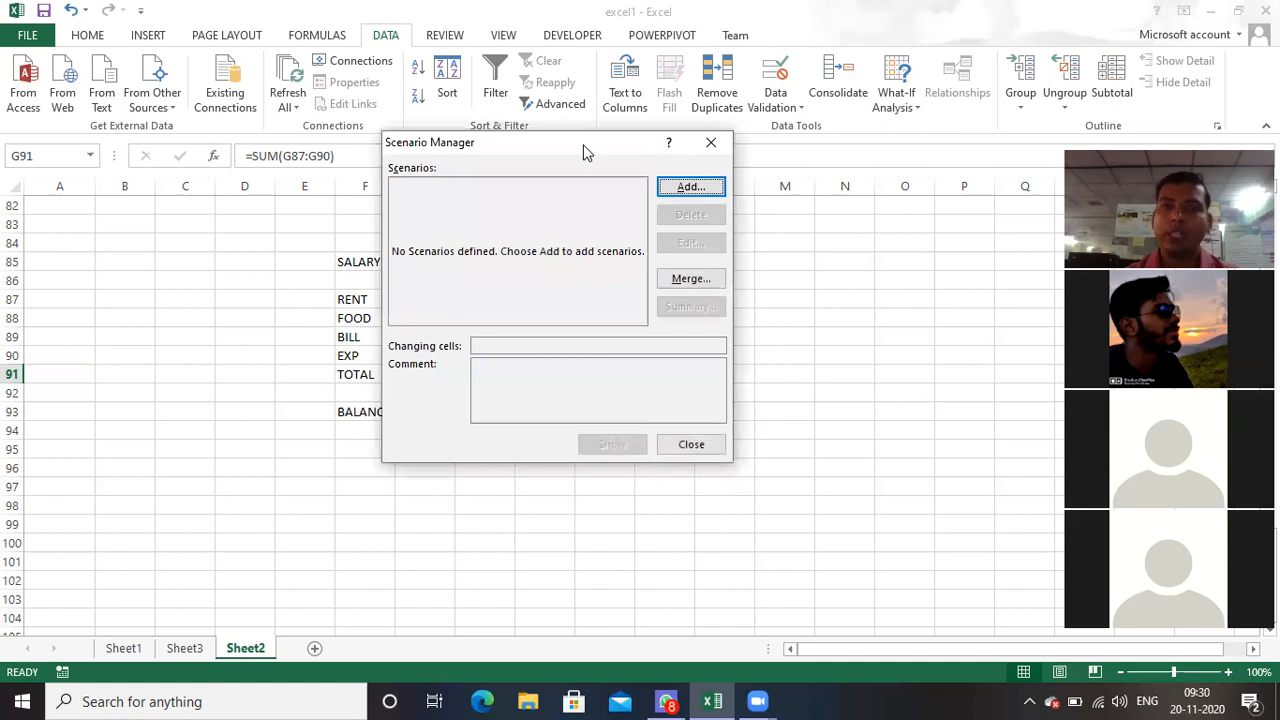
left_click_drag(585, 150, 797, 199)
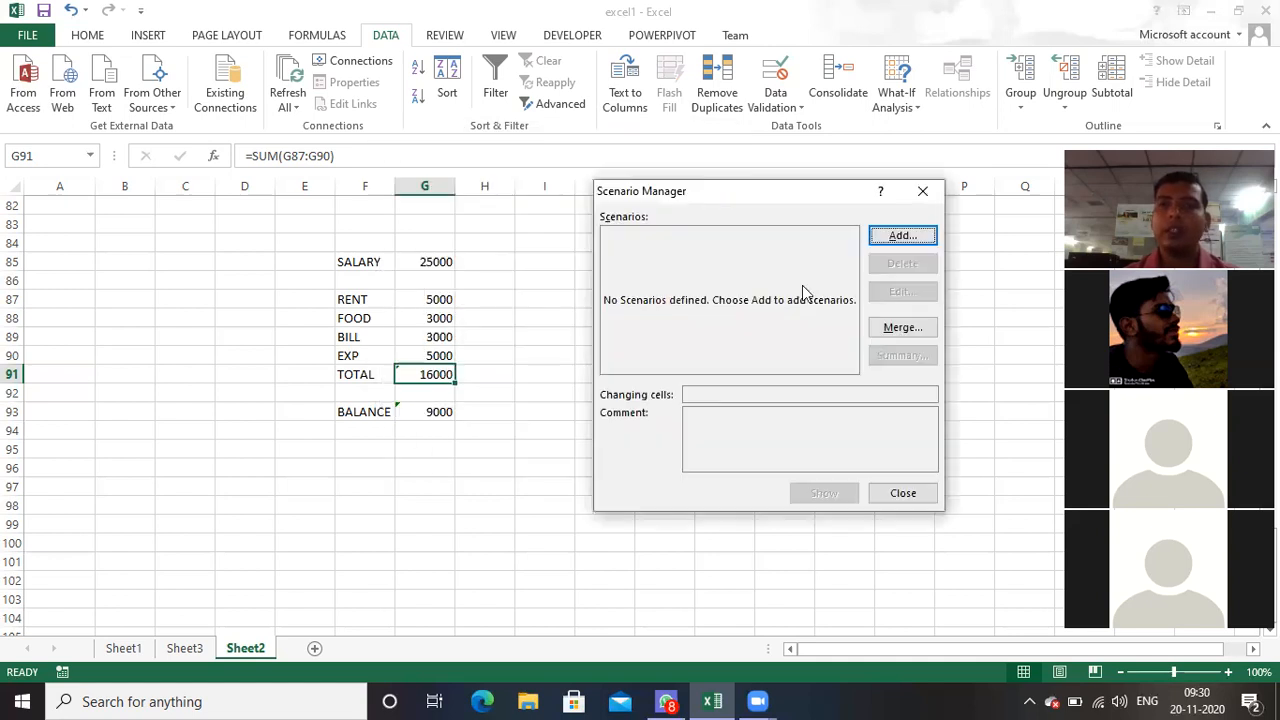
left_click(901, 237)
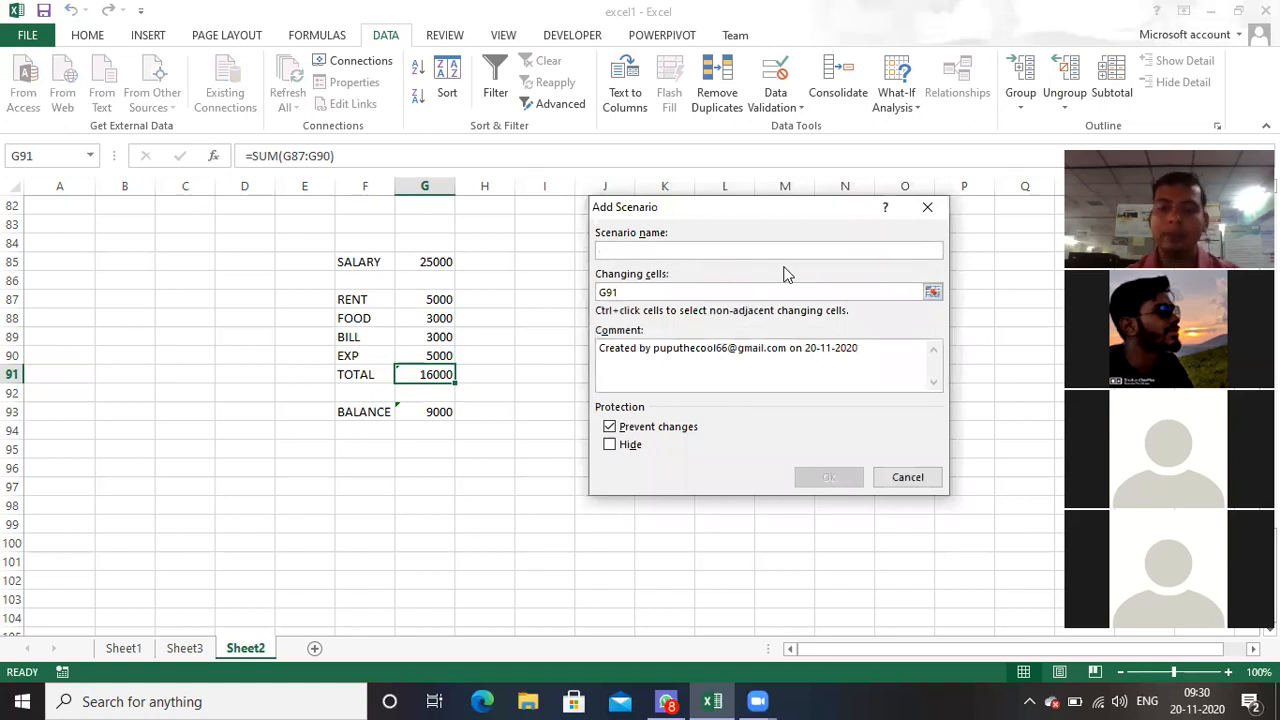
type("JAN")
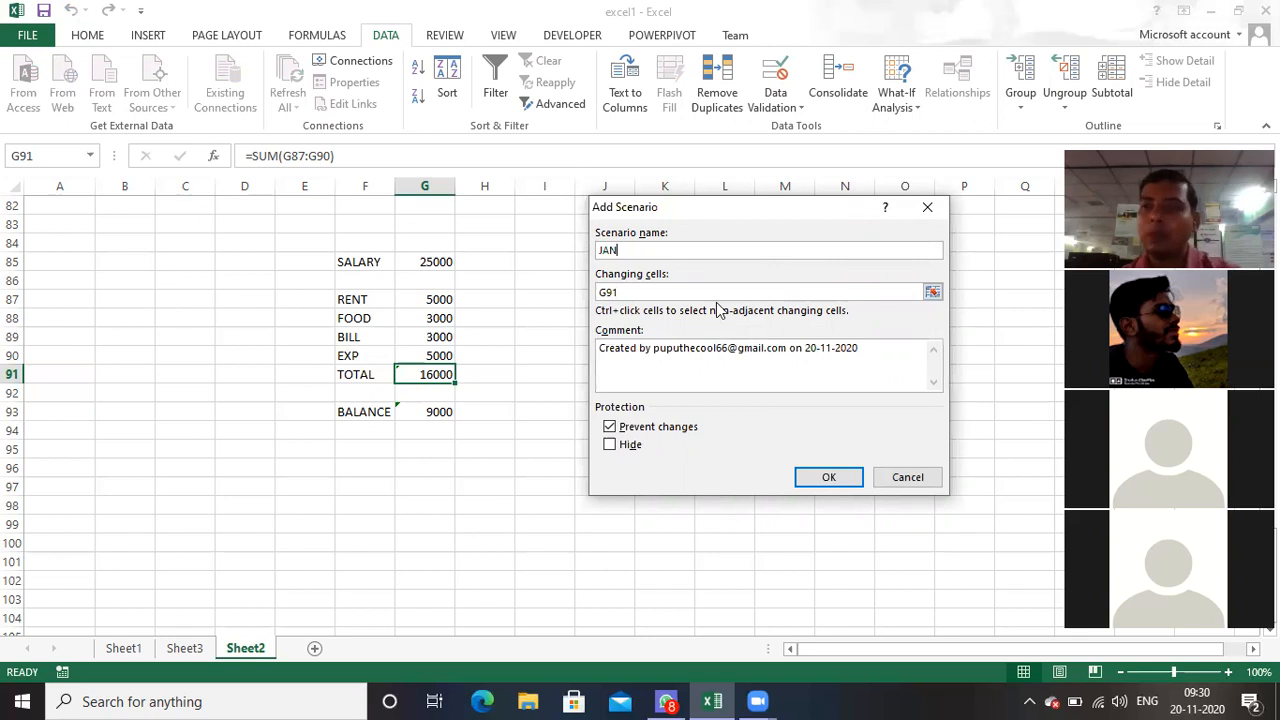
Step: Set the JAN scenario's changing cells to G85 and G87:G90 and save it with the current budget values
left_click(670, 294)
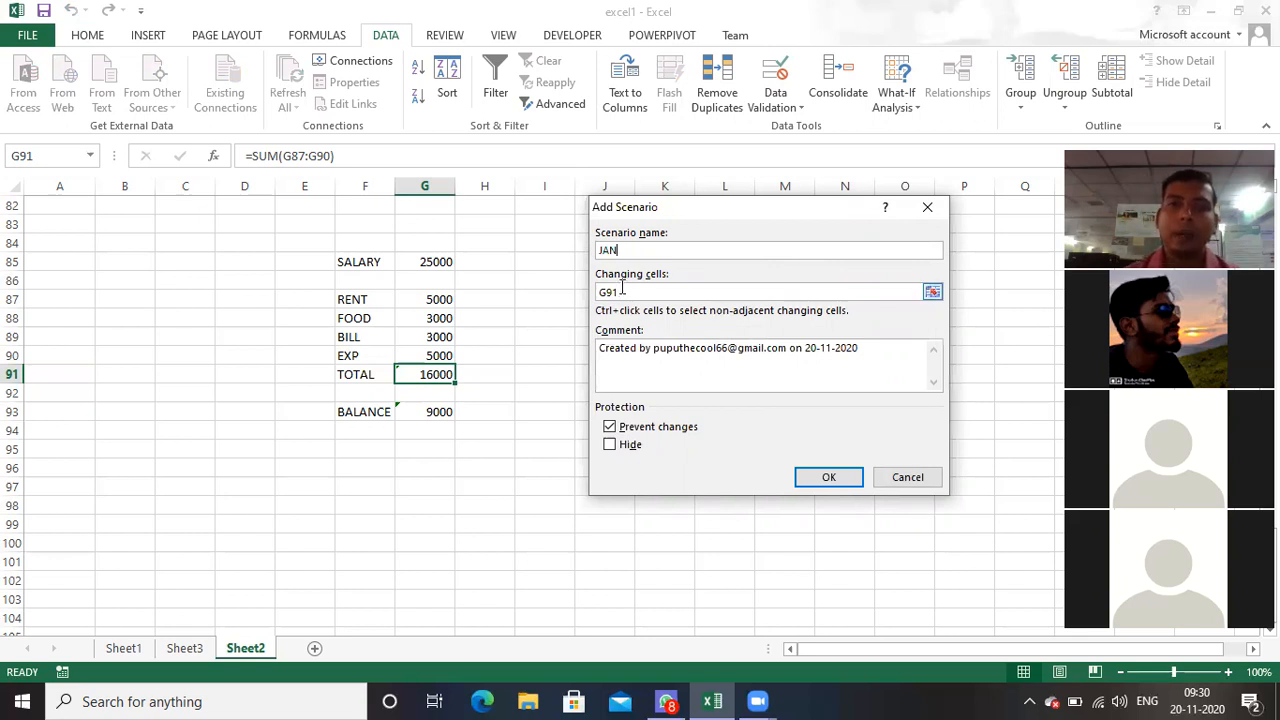
key("BackSpace")
key("BackSpace")
key("BackSpace")
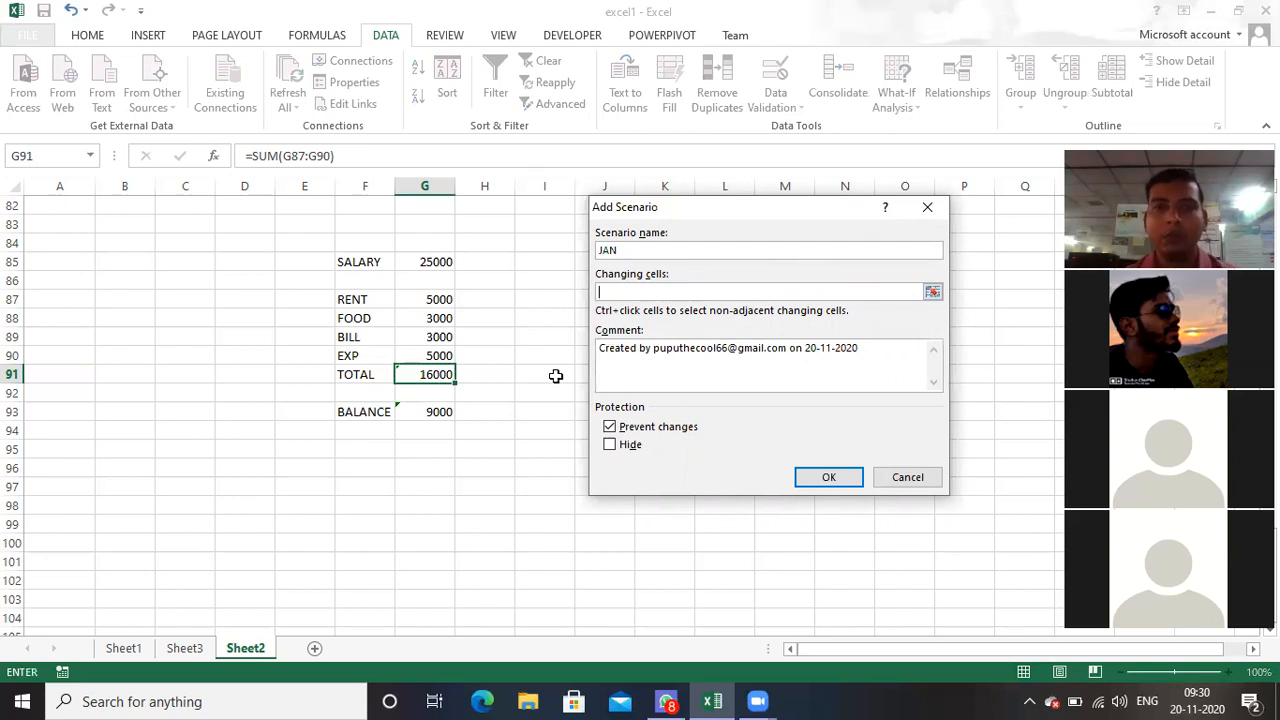
left_click(438, 264)
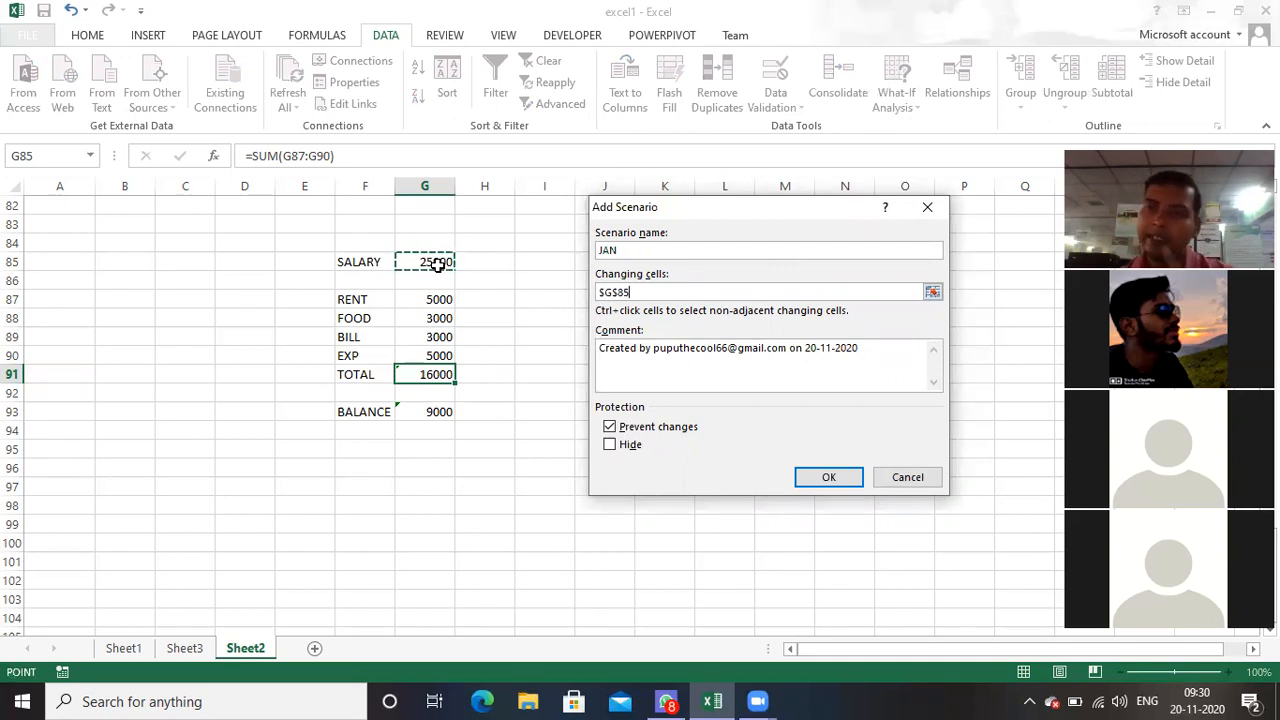
type(",")
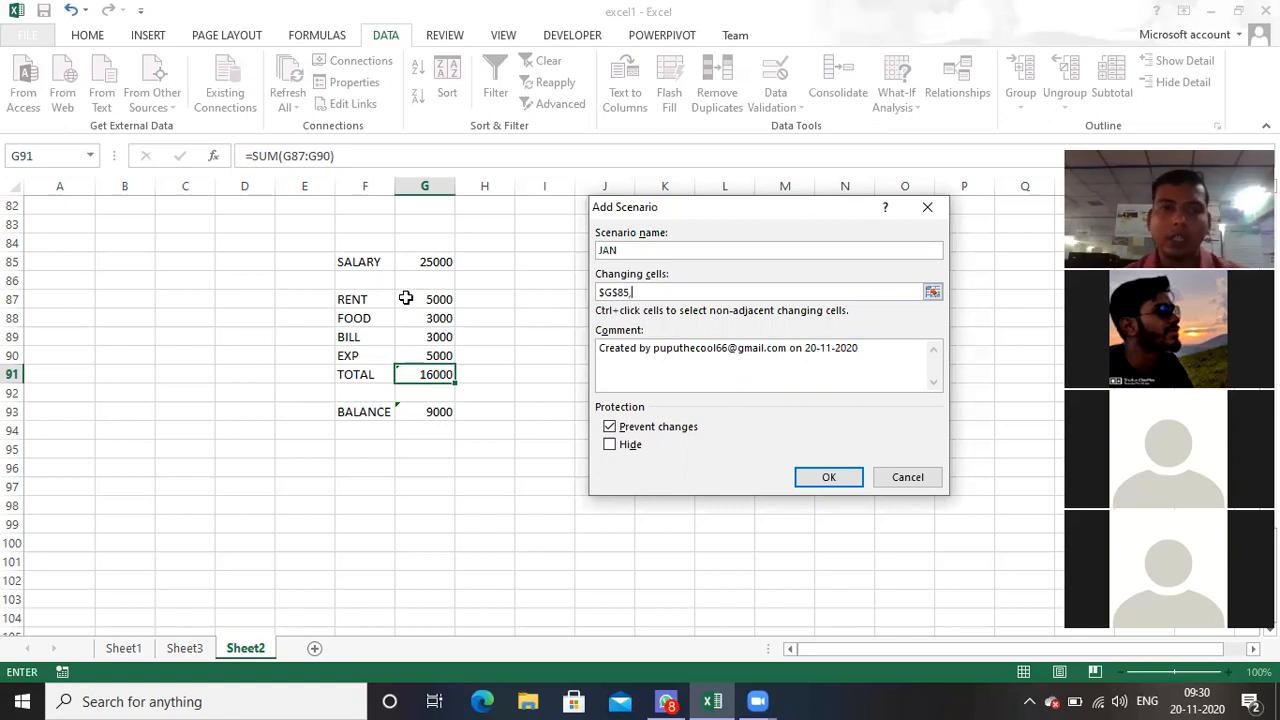
left_click_drag(430, 300, 436, 357)
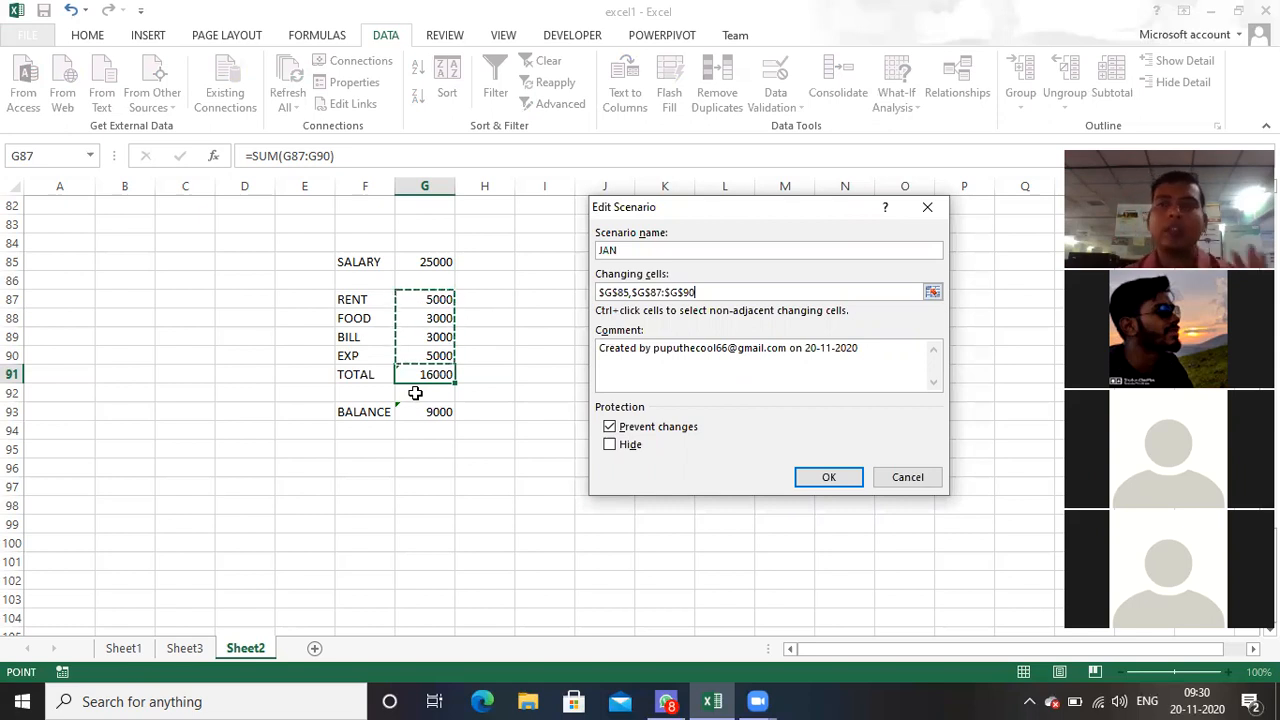
left_click(810, 476)
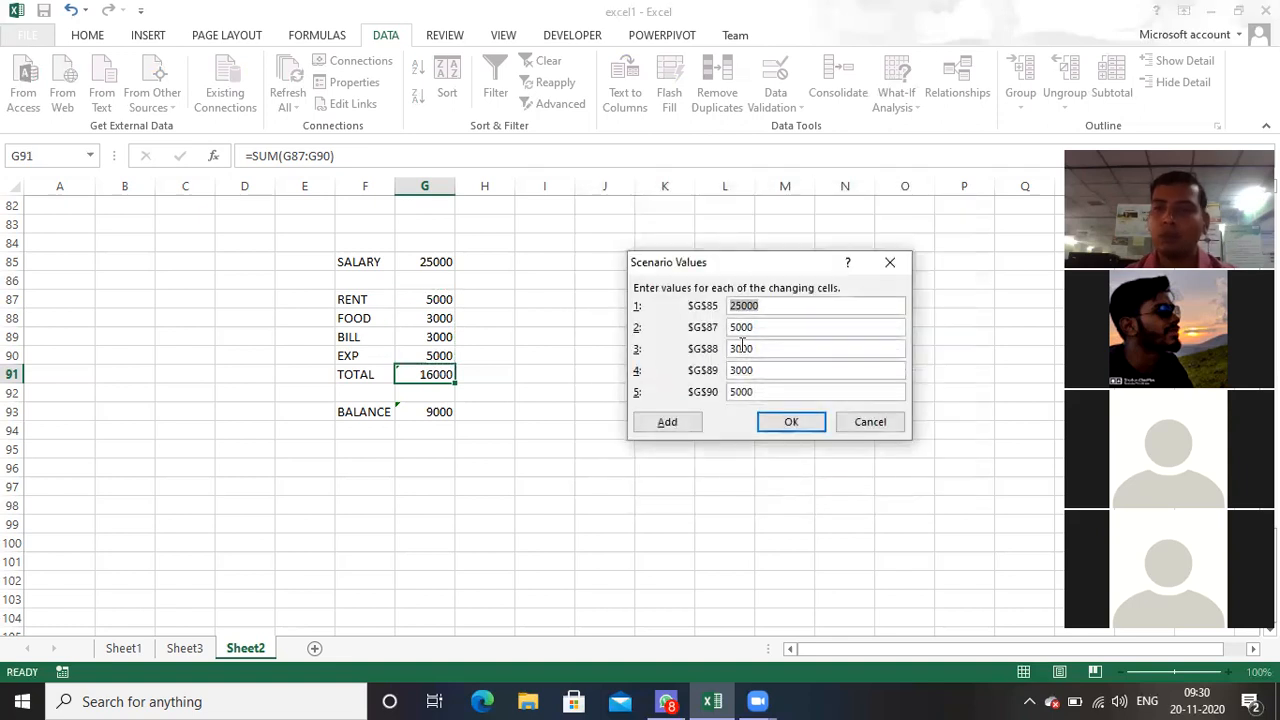
left_click(786, 423)
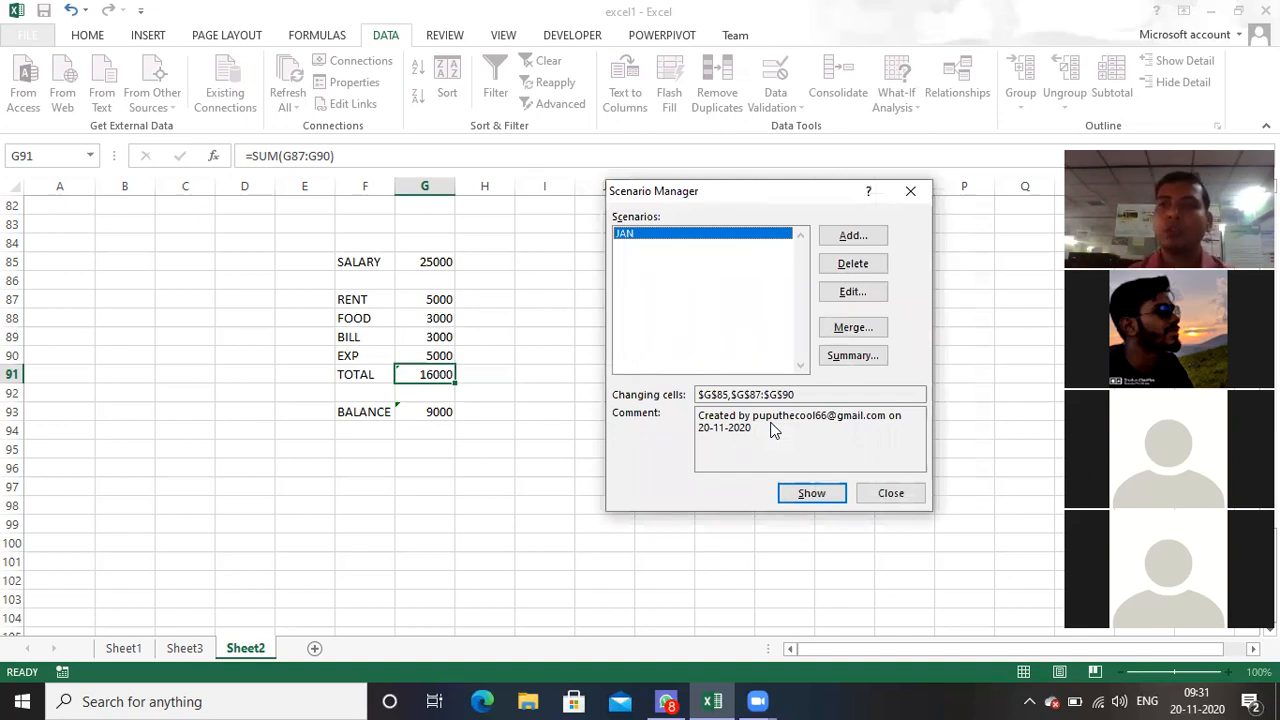
Step: Add a scenario named FEB for the same changing cells and set its salary value for G85 to 30000
left_click(845, 236)
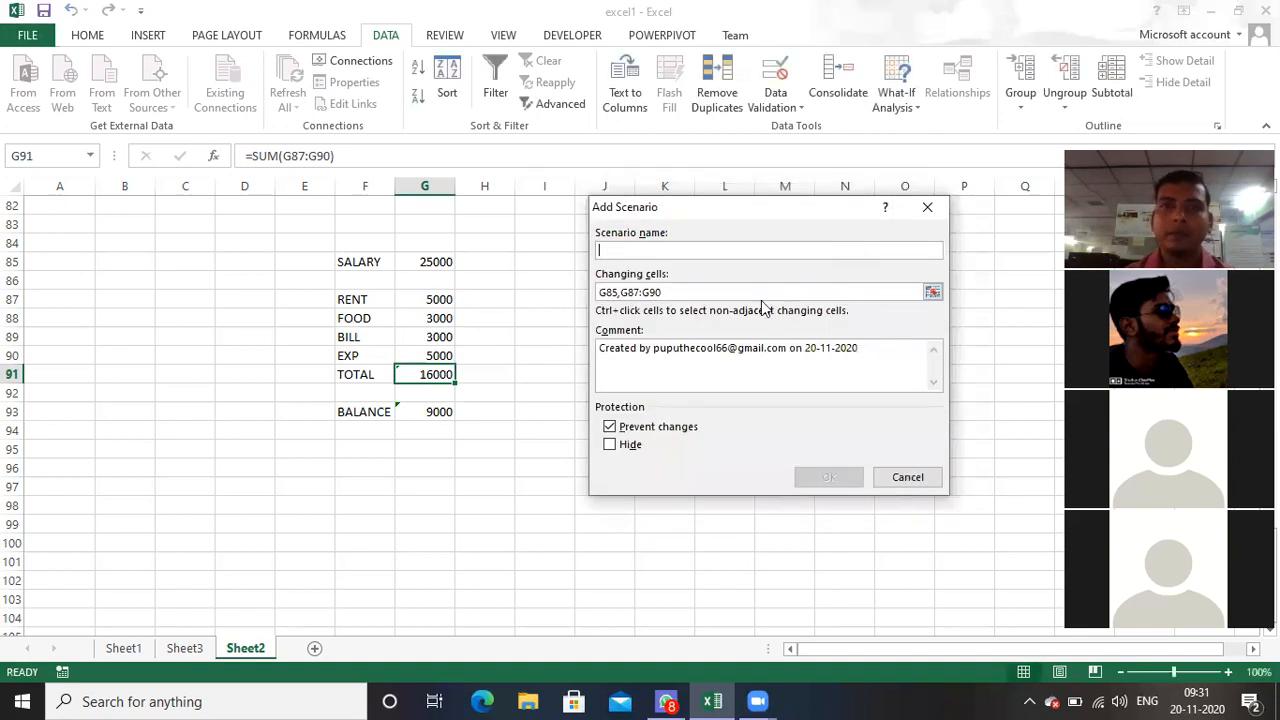
type("FEB")
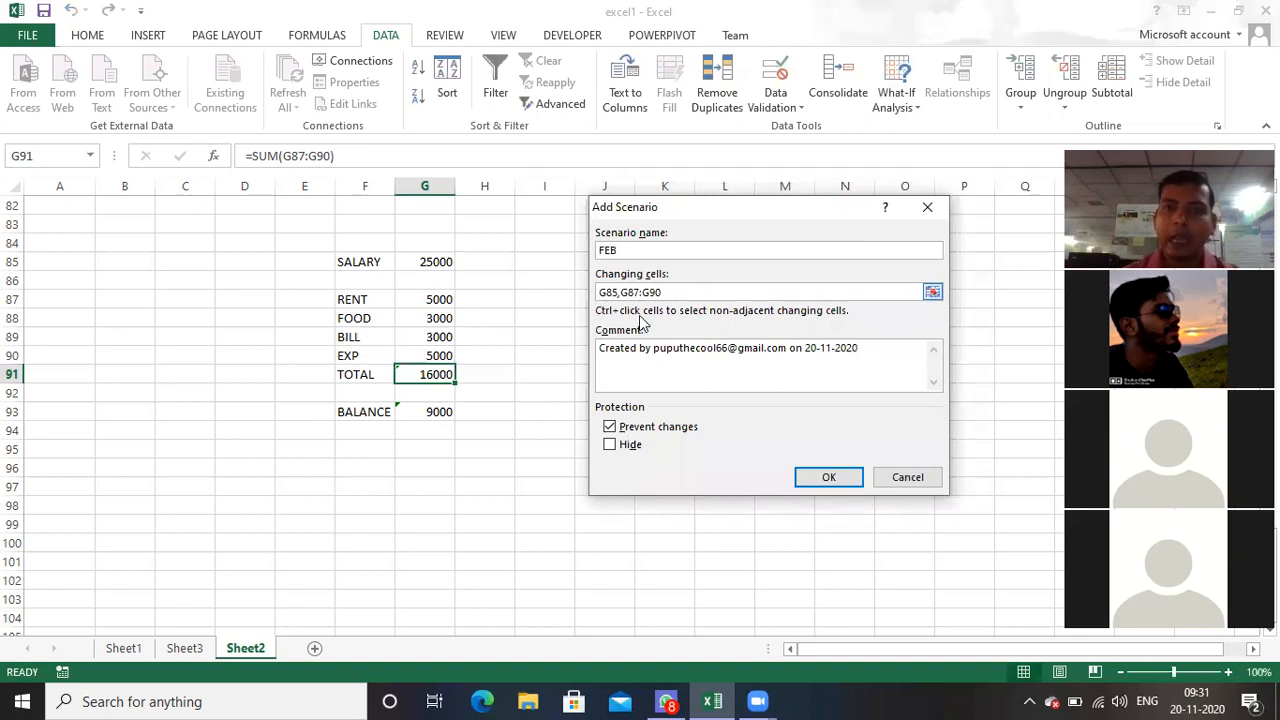
left_click(850, 482)
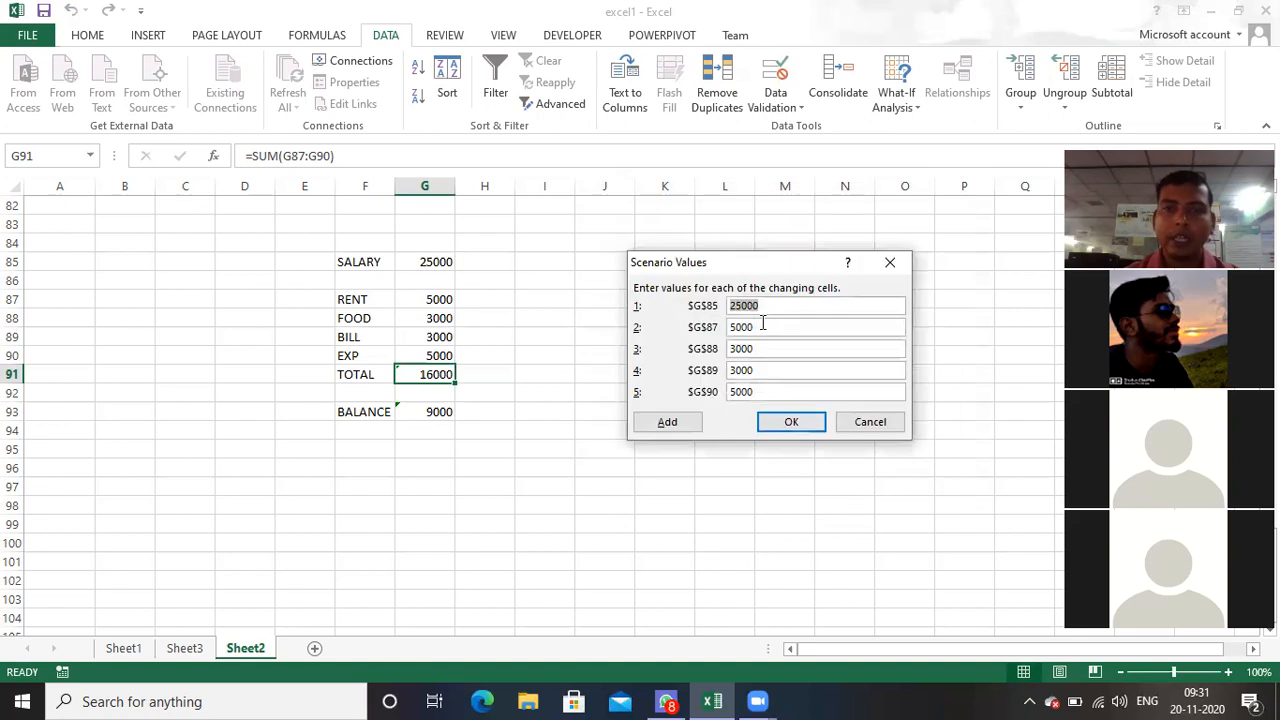
key("BackSpace")
type("30000")
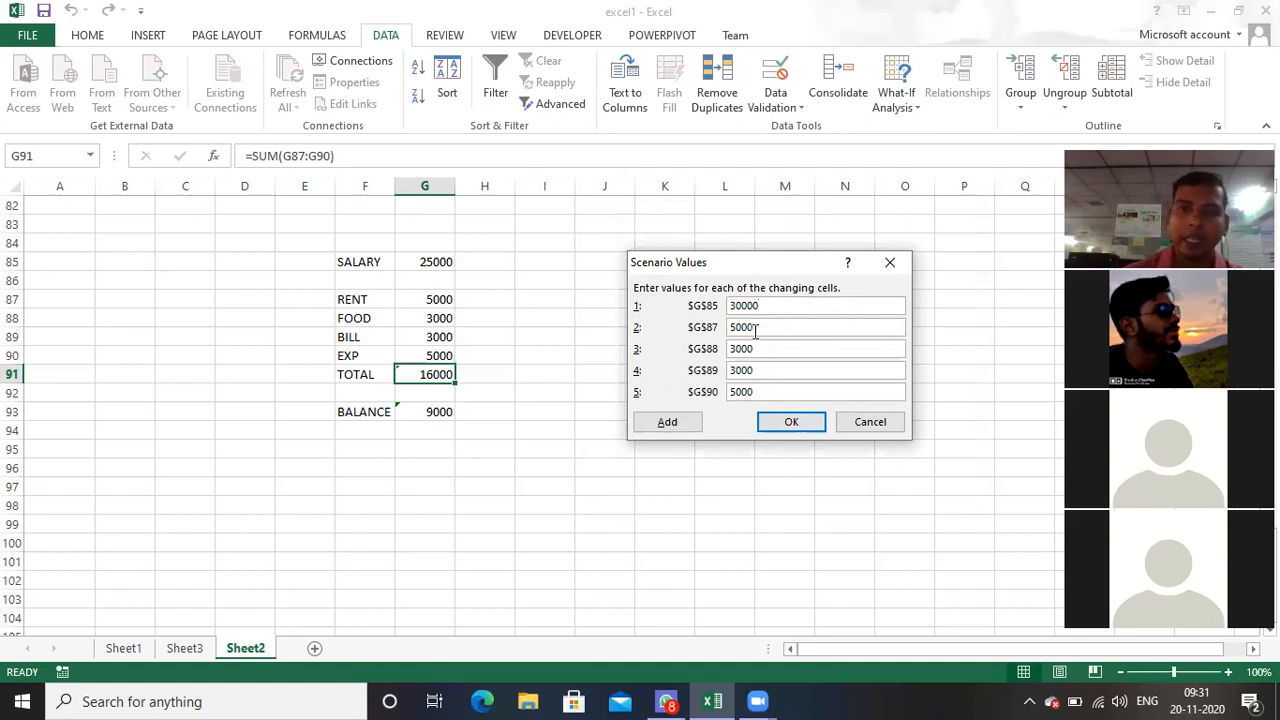
Step: Set the FEB scenario's G87 rent to 10000 and G90 expense to 6000, save it and close the Scenario Manager
left_click(757, 327)
key("BackSpace")
key("BackSpace")
key("BackSpace")
key("BackSpace")
type("10000")
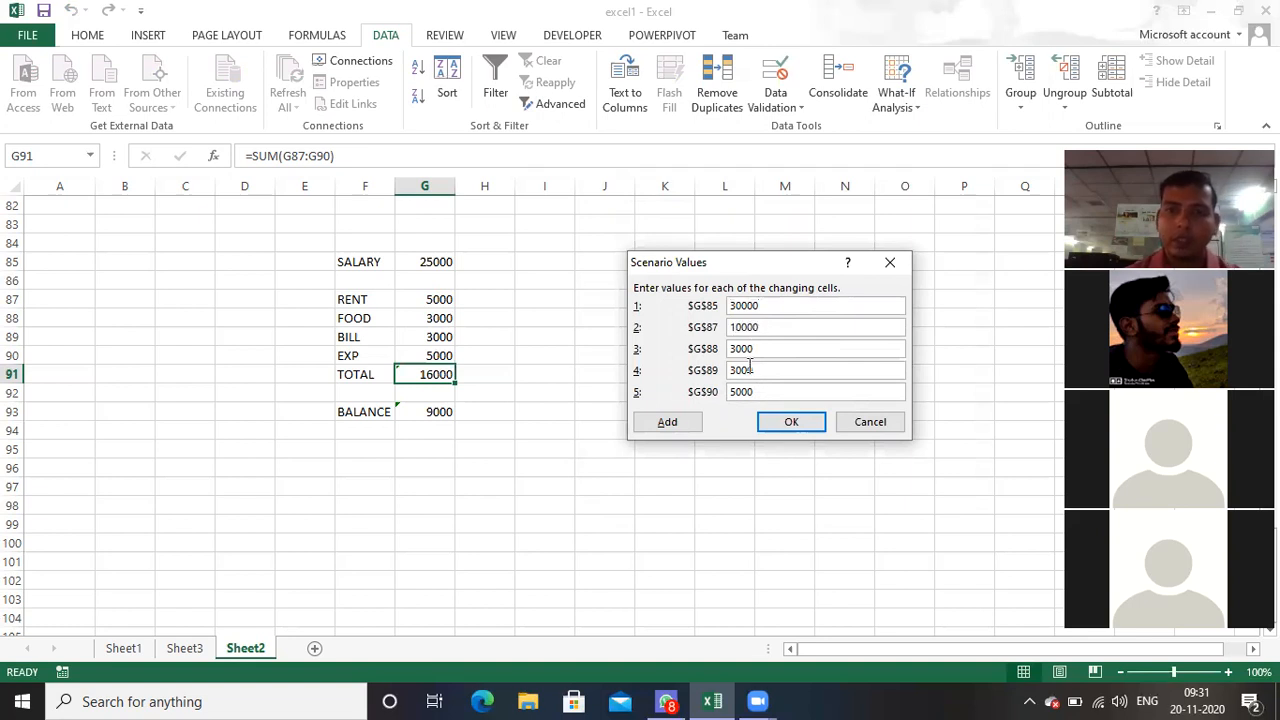
left_click(755, 391)
key("BackSpace")
key("BackSpace")
key("BackSpace")
key("BackSpace")
type("6000")
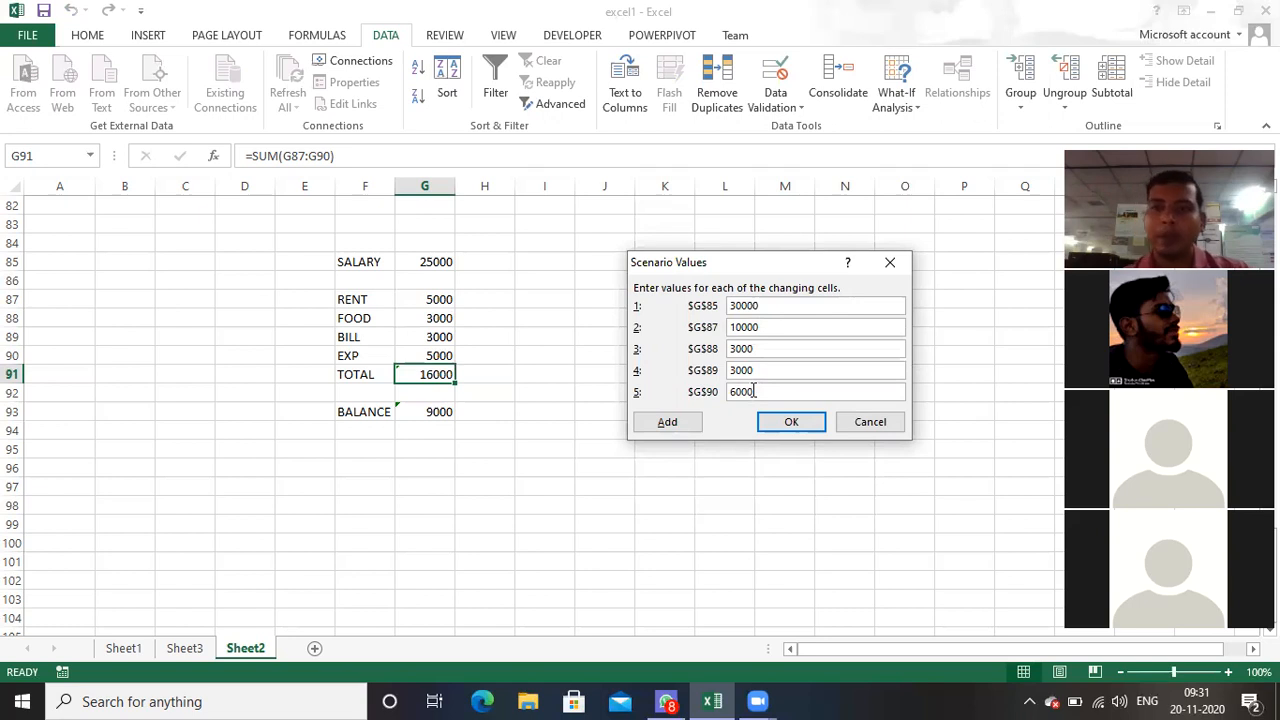
left_click(790, 421)
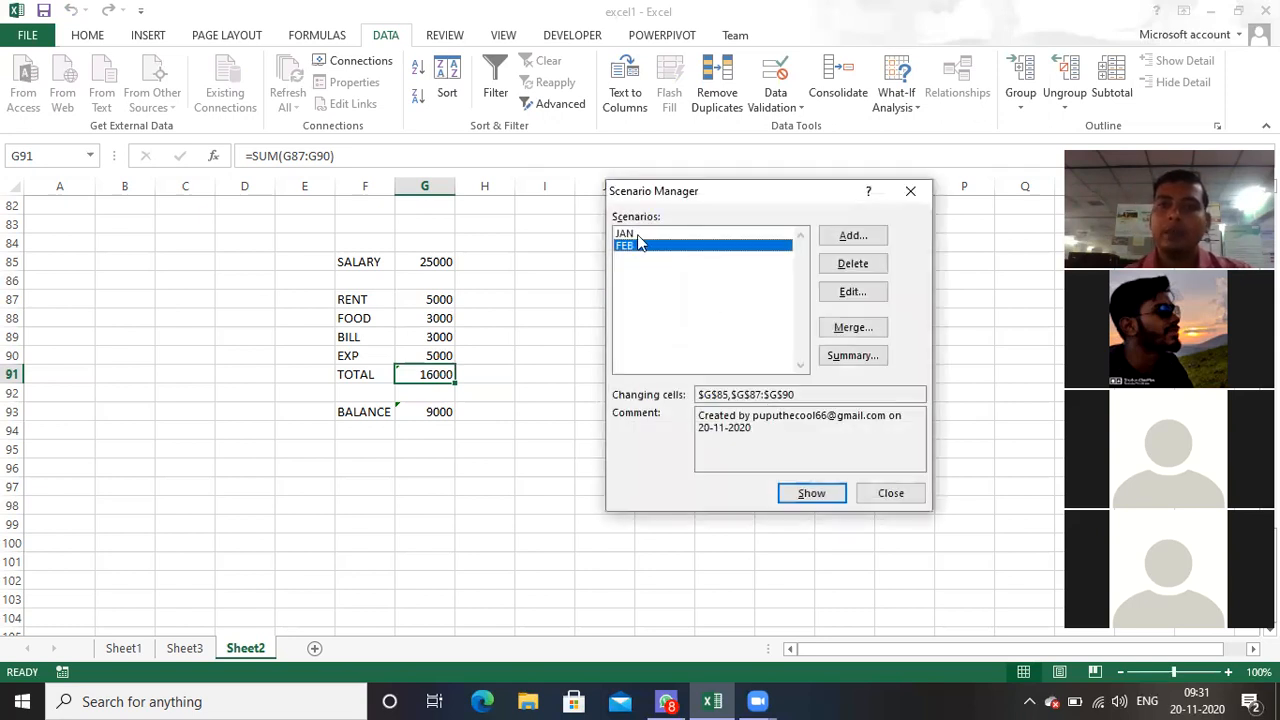
left_click(910, 190)
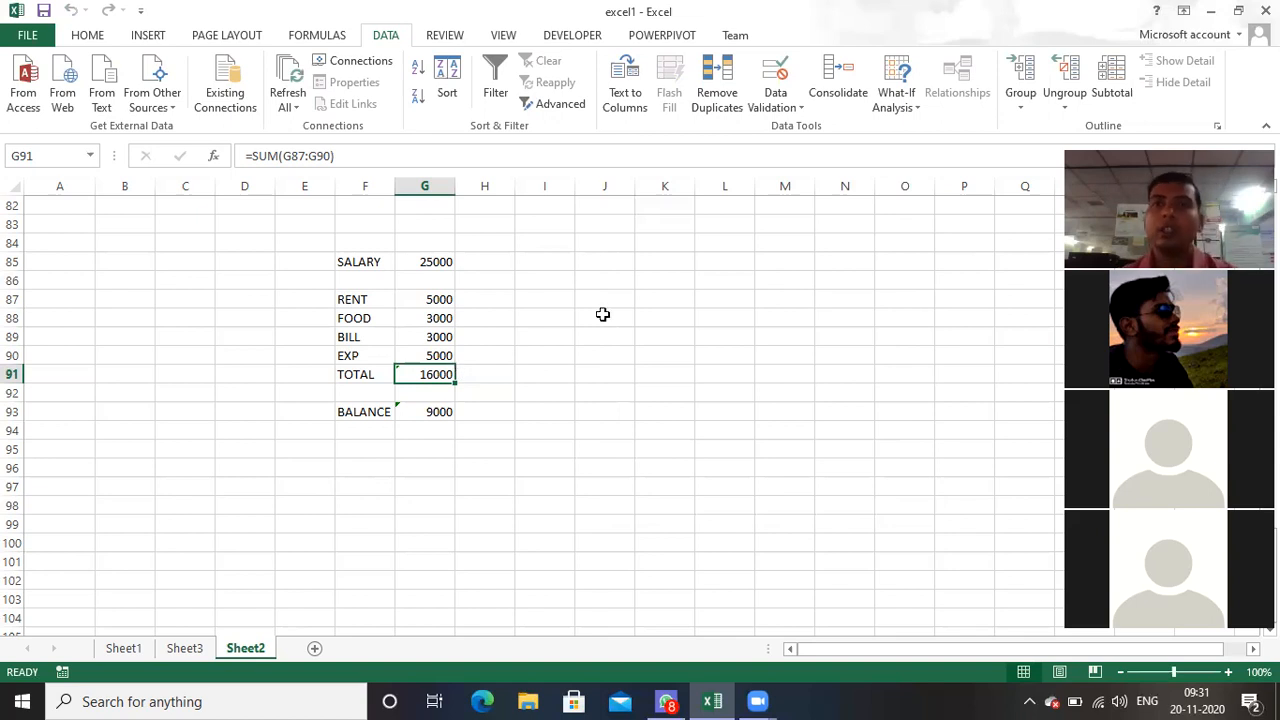
Step: Reopen the Scenario Manager and show the FEB scenario in the budget, followed by the JAN scenario
left_click(910, 105)
left_click(932, 130)
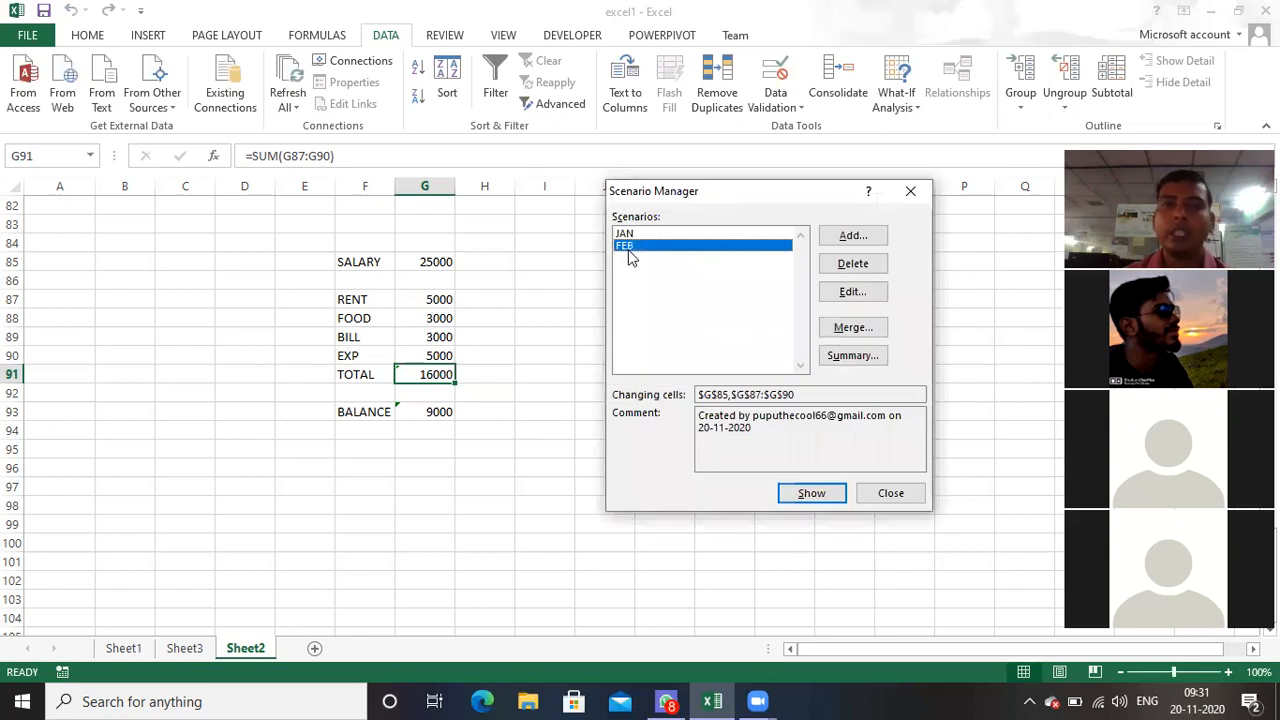
left_click(818, 500)
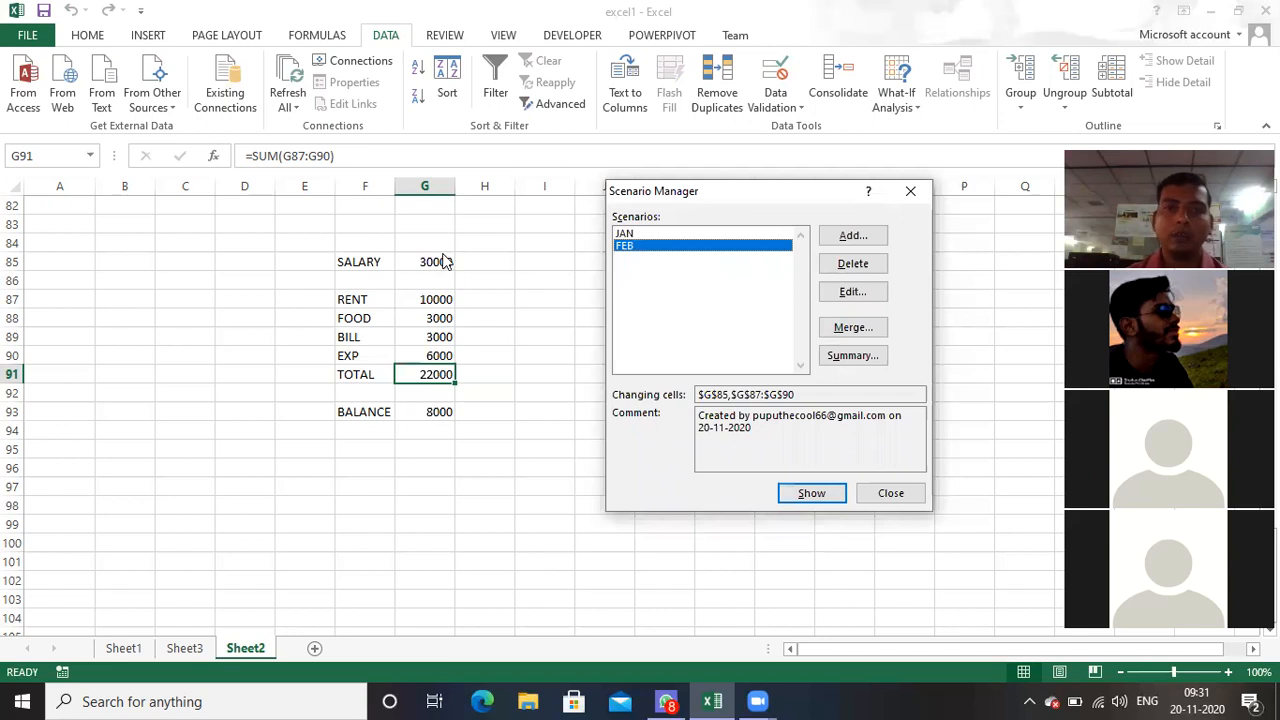
left_click(628, 233)
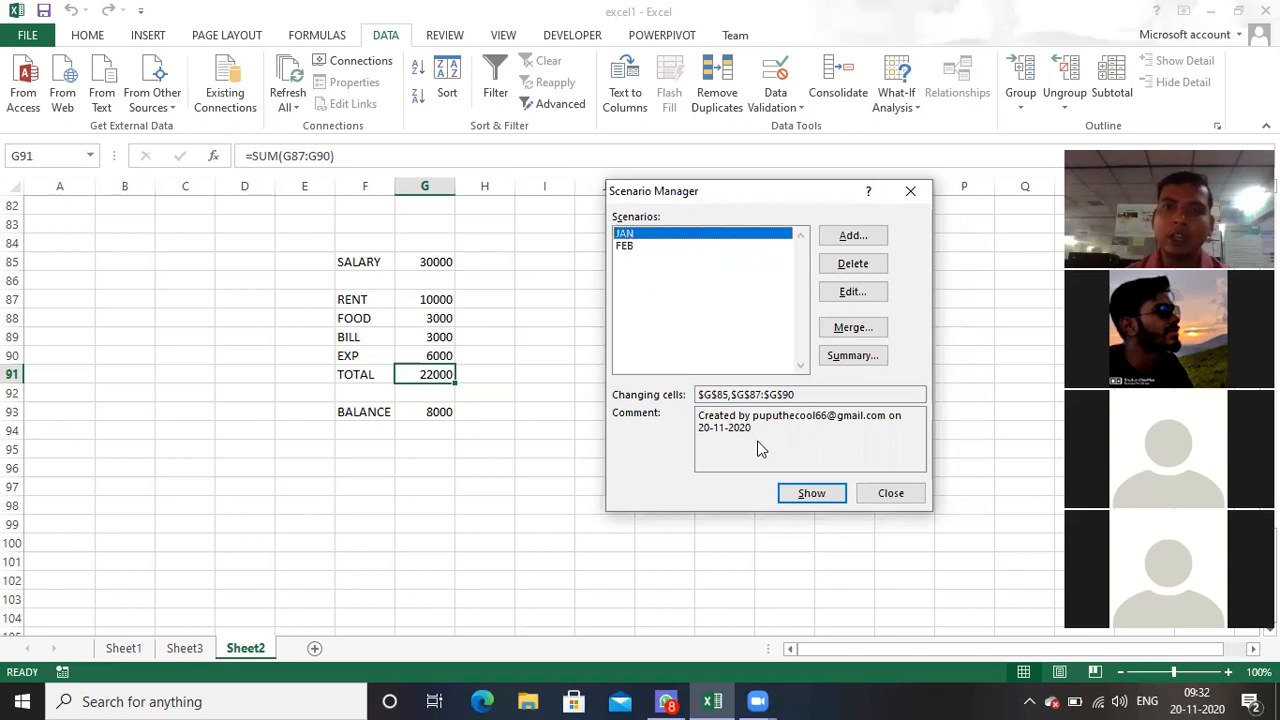
left_click(806, 493)
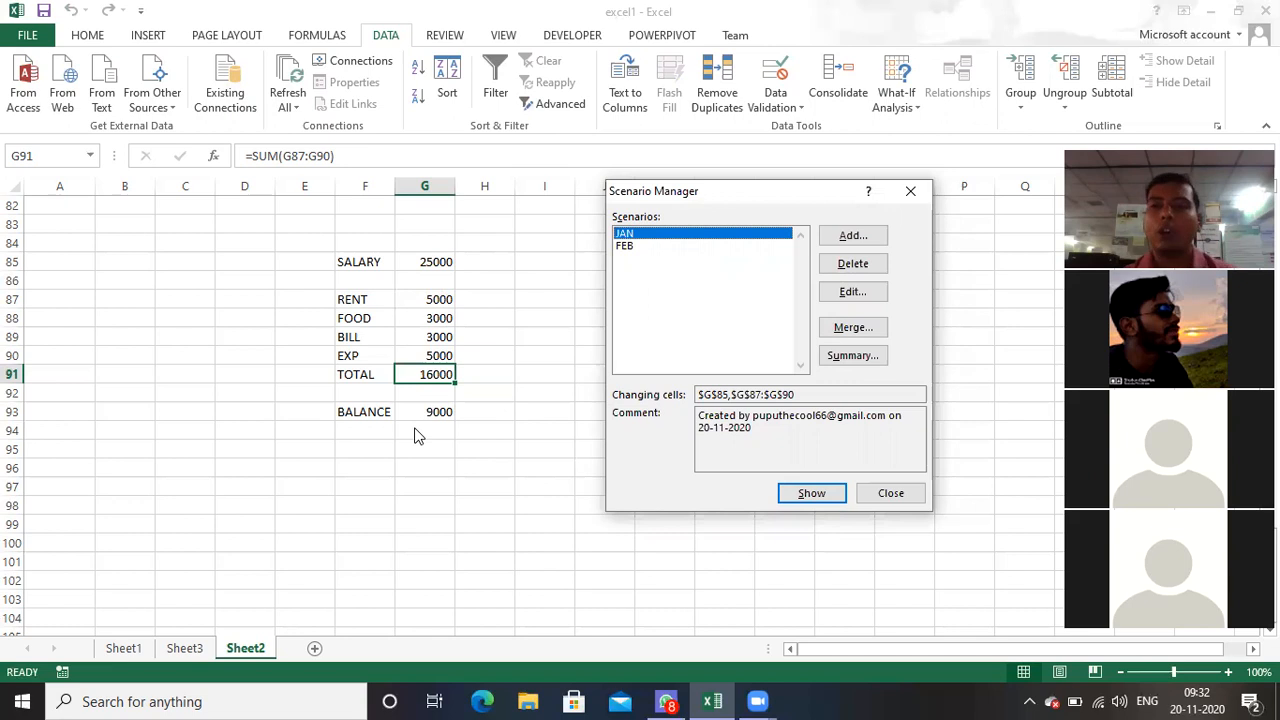
Step: Create a scenario summary report with G93 as the result cell and return to Sheet2
left_click(858, 356)
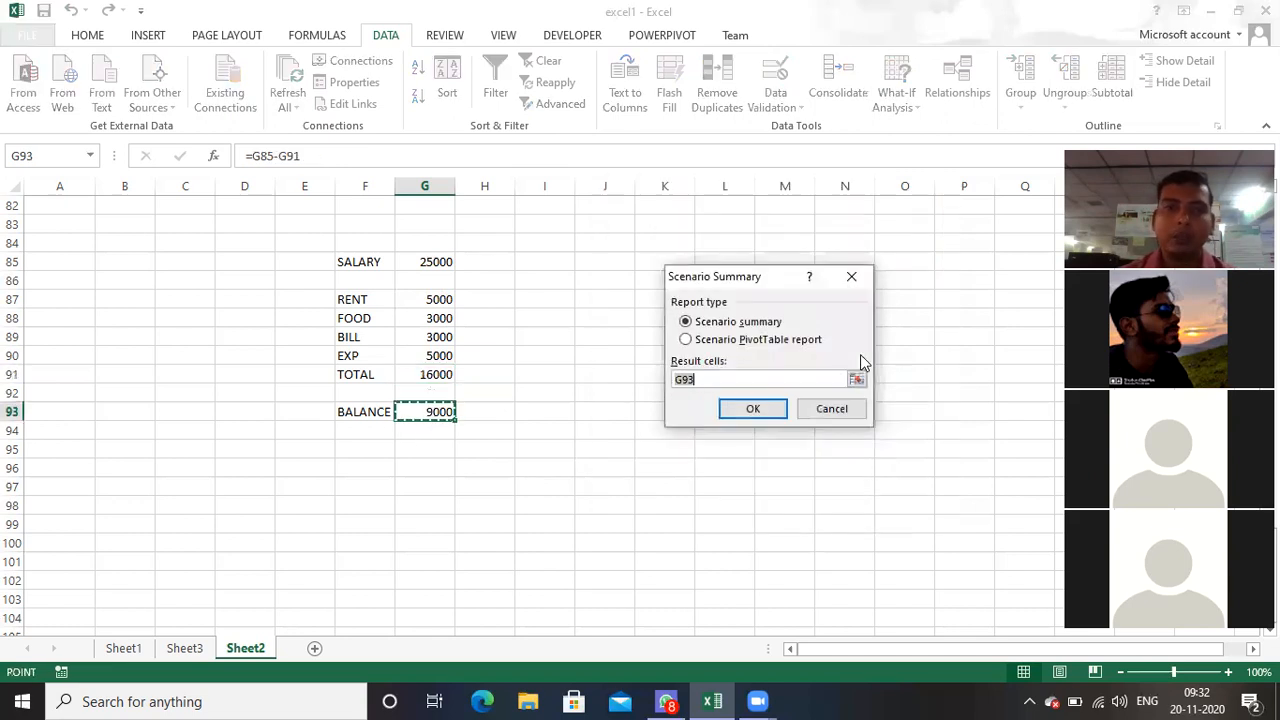
left_click(763, 406)
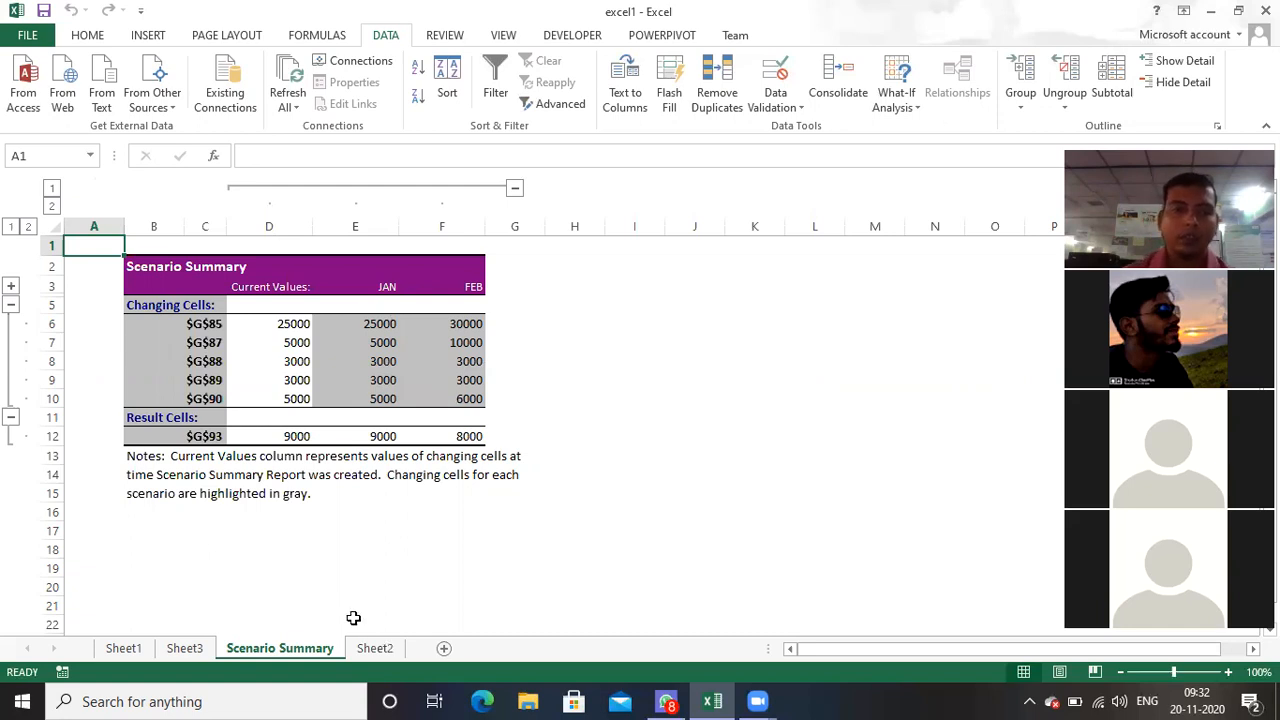
left_click(190, 650)
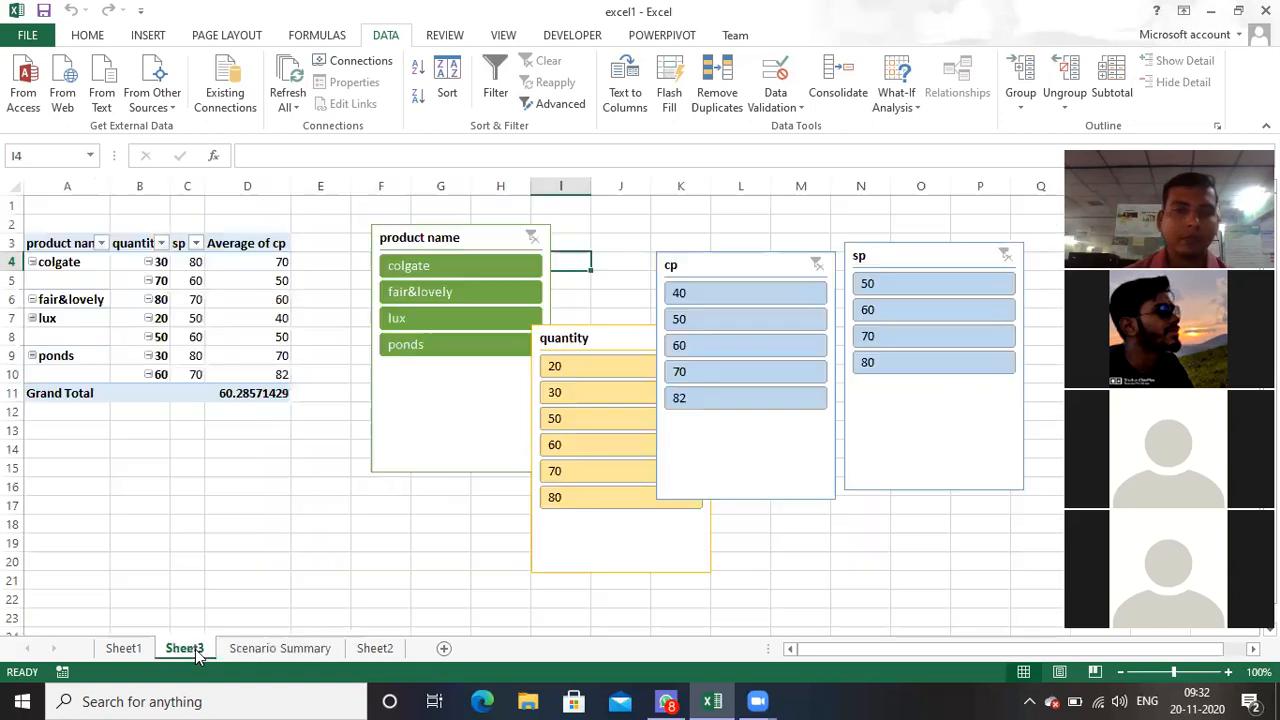
left_click(374, 649)
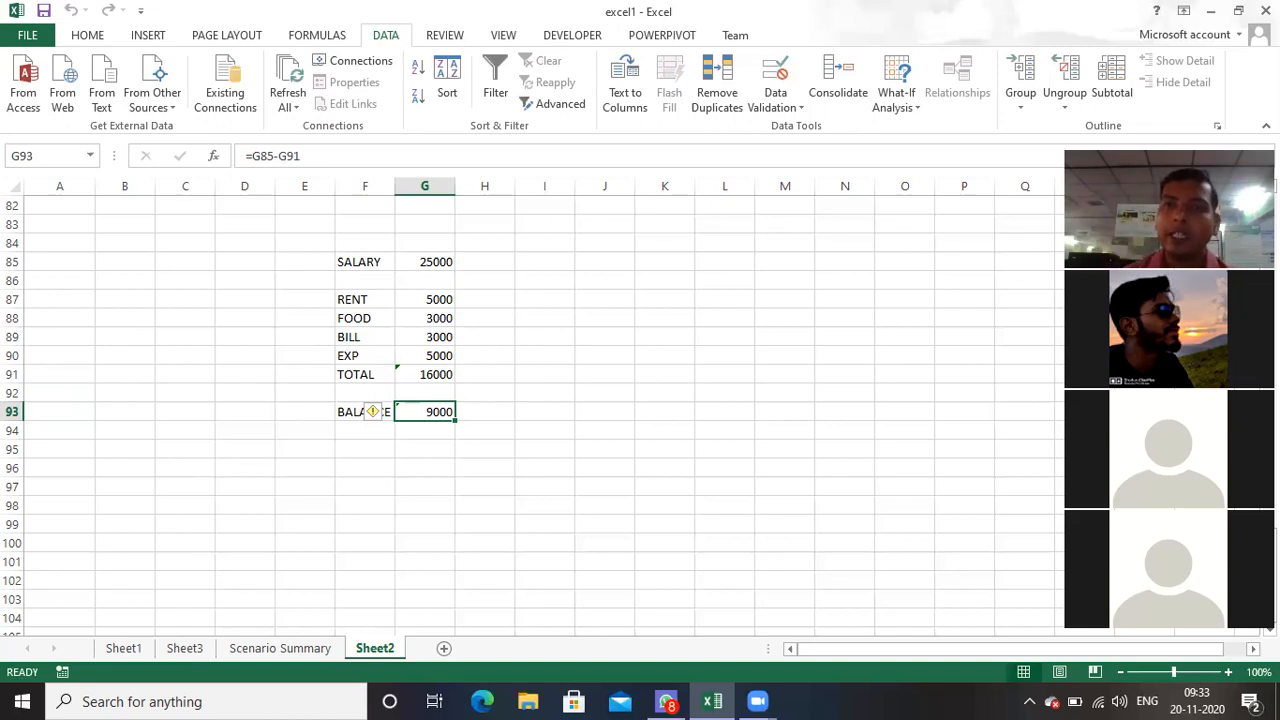
Step: Add a scenario named MAR for the same changing cells and set its salary value for G85 to 30000
left_click(888, 97)
left_click(912, 130)
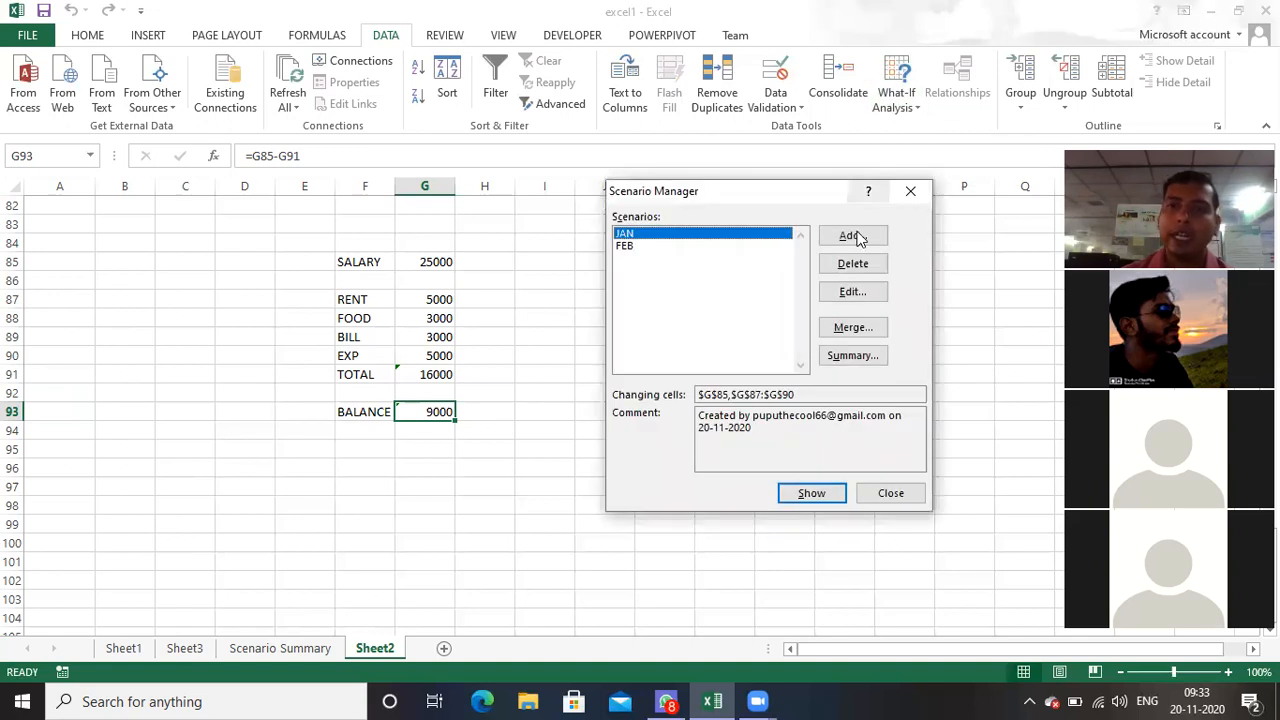
left_click(850, 236)
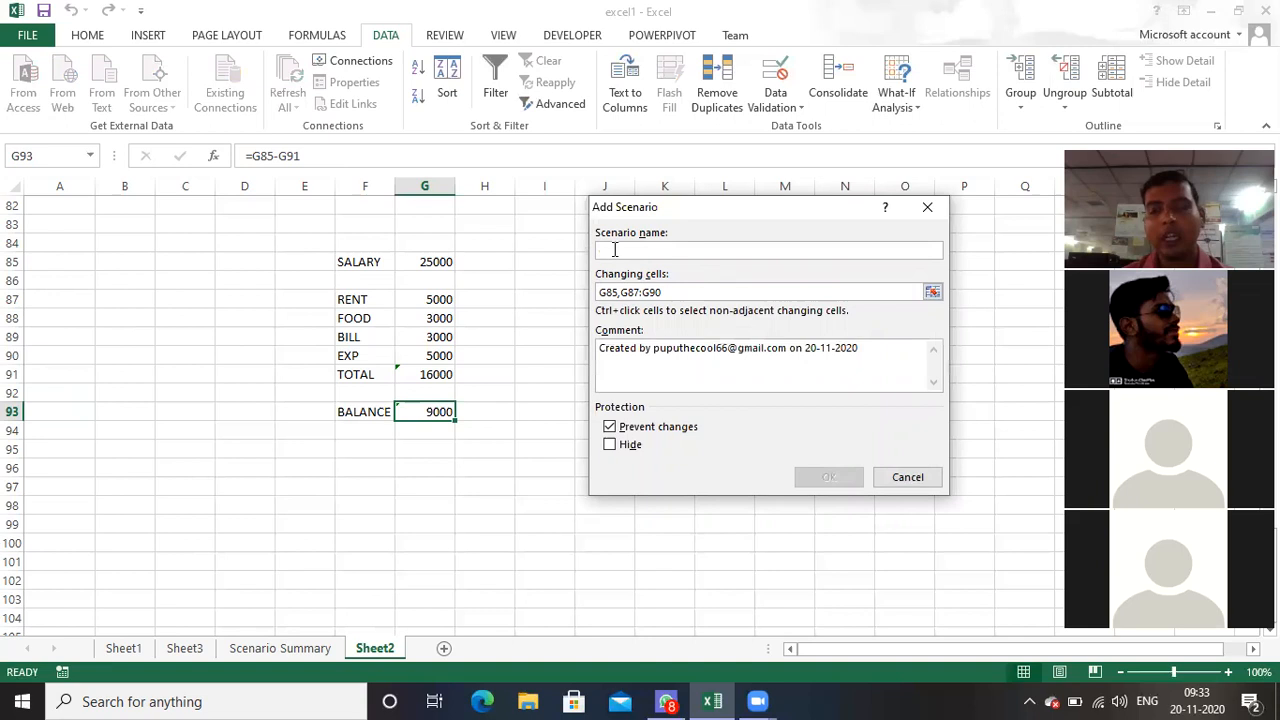
type("MAR")
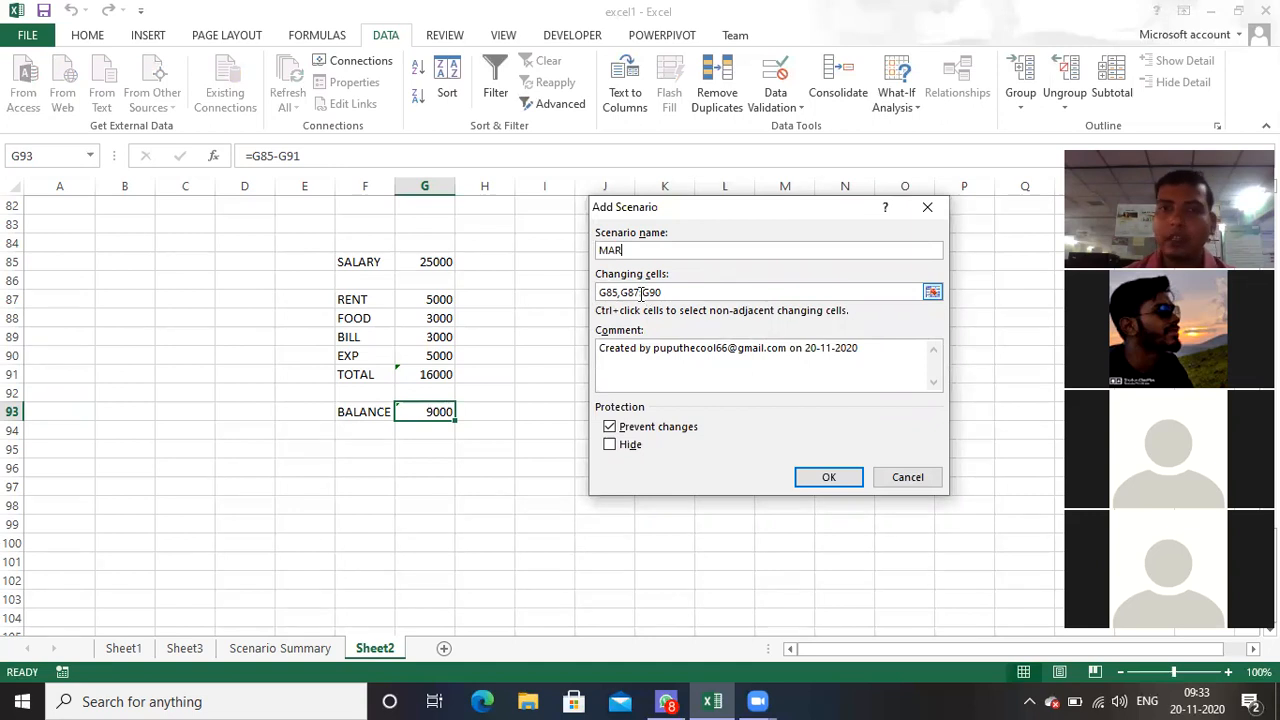
left_click(834, 478)
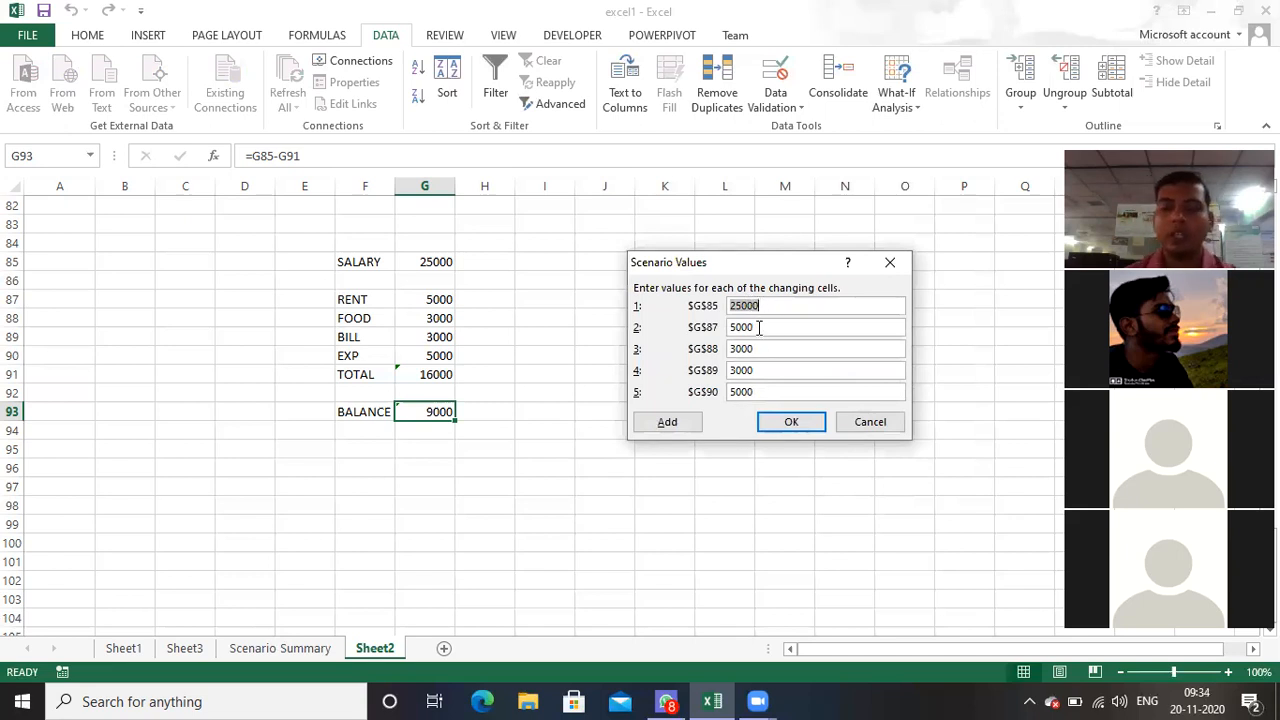
key("BackSpace")
type("3")
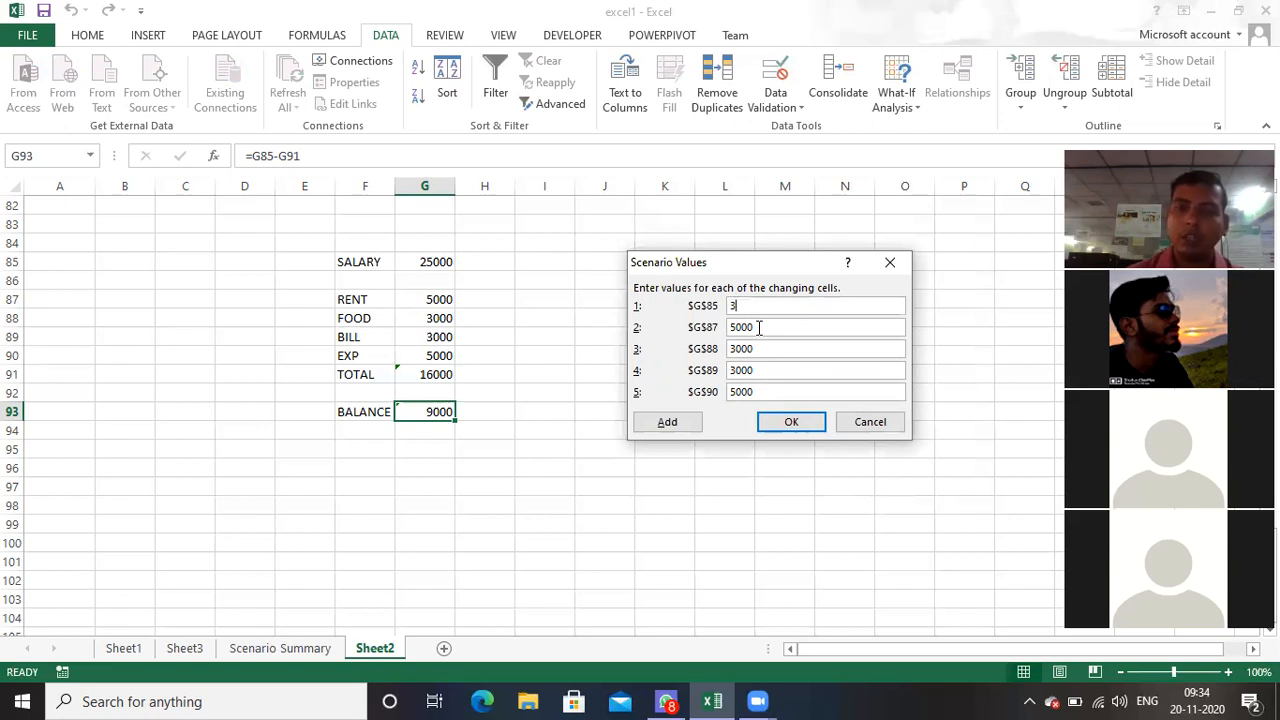
type("0000")
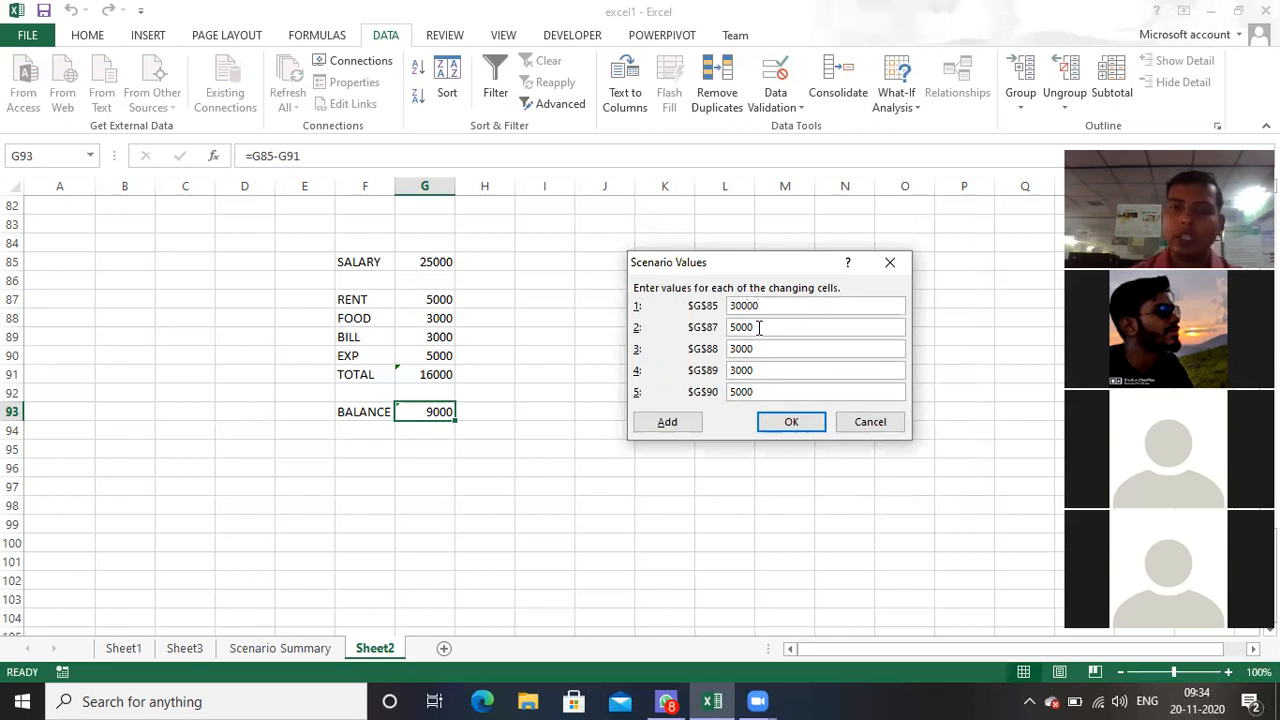
Step: Set the MAR scenario's values to 10000 for rent in G87 and 4000 for food in G88
left_click(752, 325)
key("BackSpace")
key("BackSpace")
key("BackSpace")
key("BackSpace")
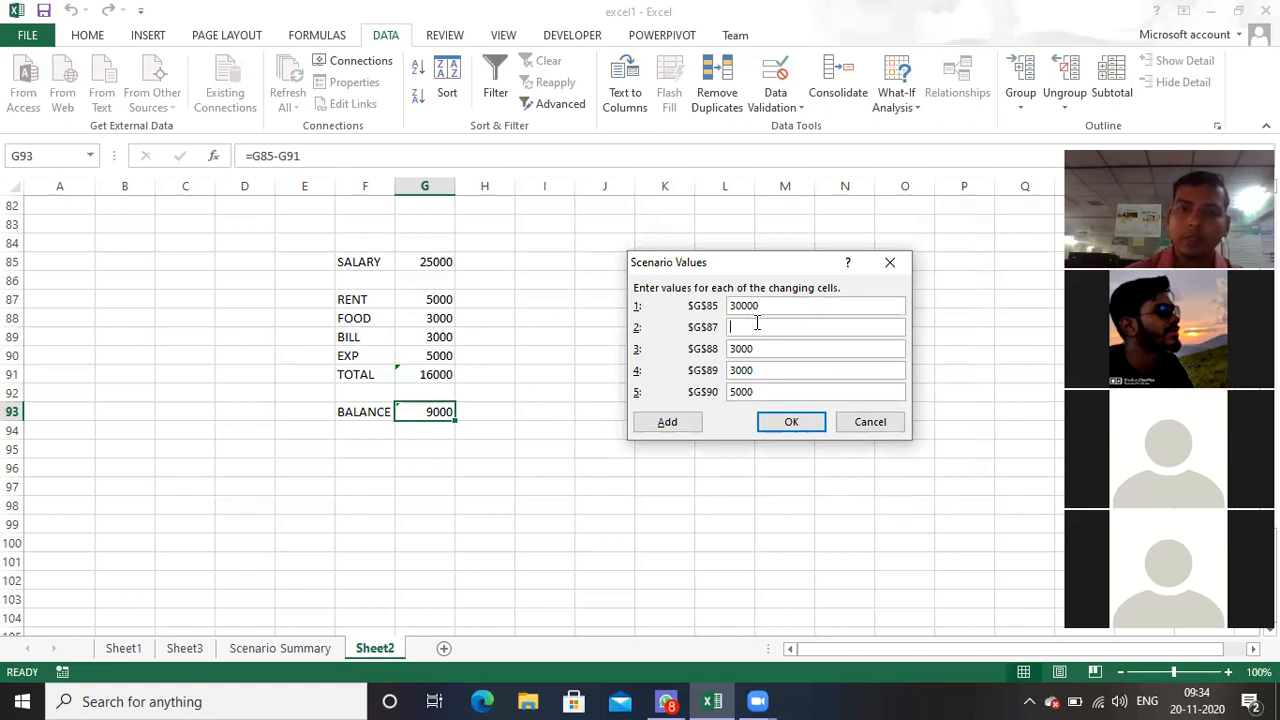
type("10000")
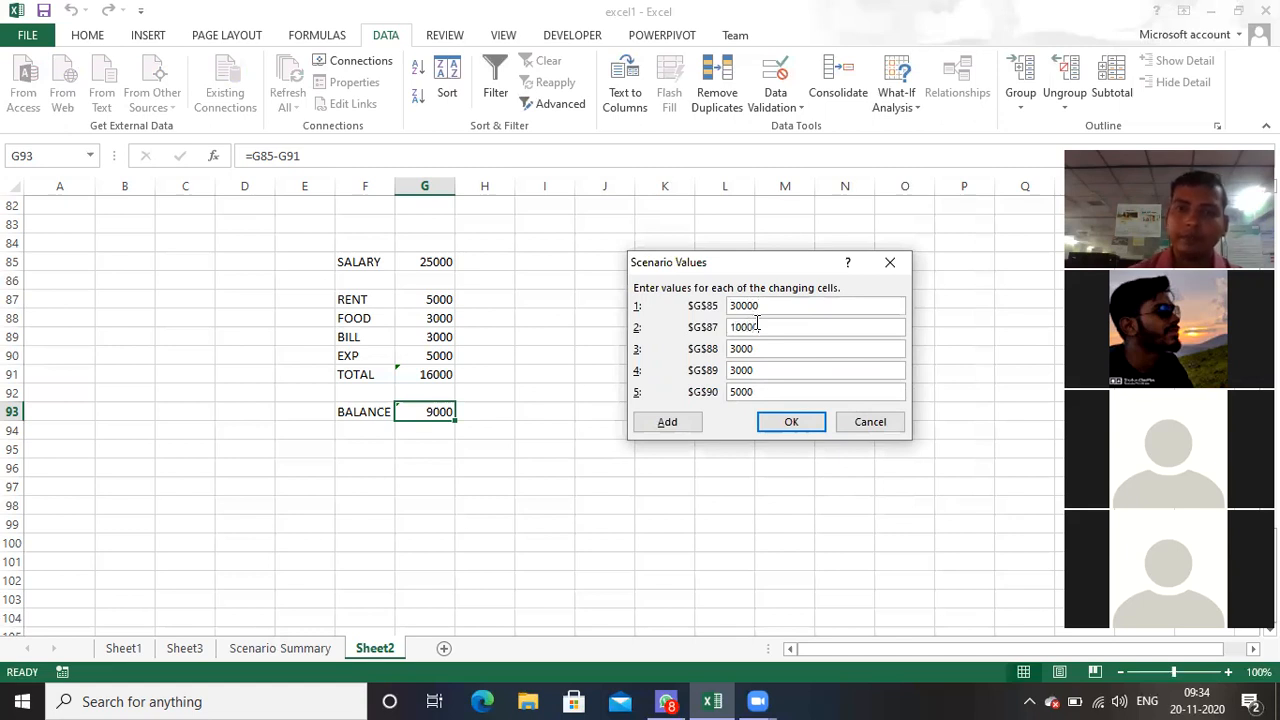
key("BackSpace")
key("BackSpace")
key("BackSpace")
key("BackSpace")
type("4000")
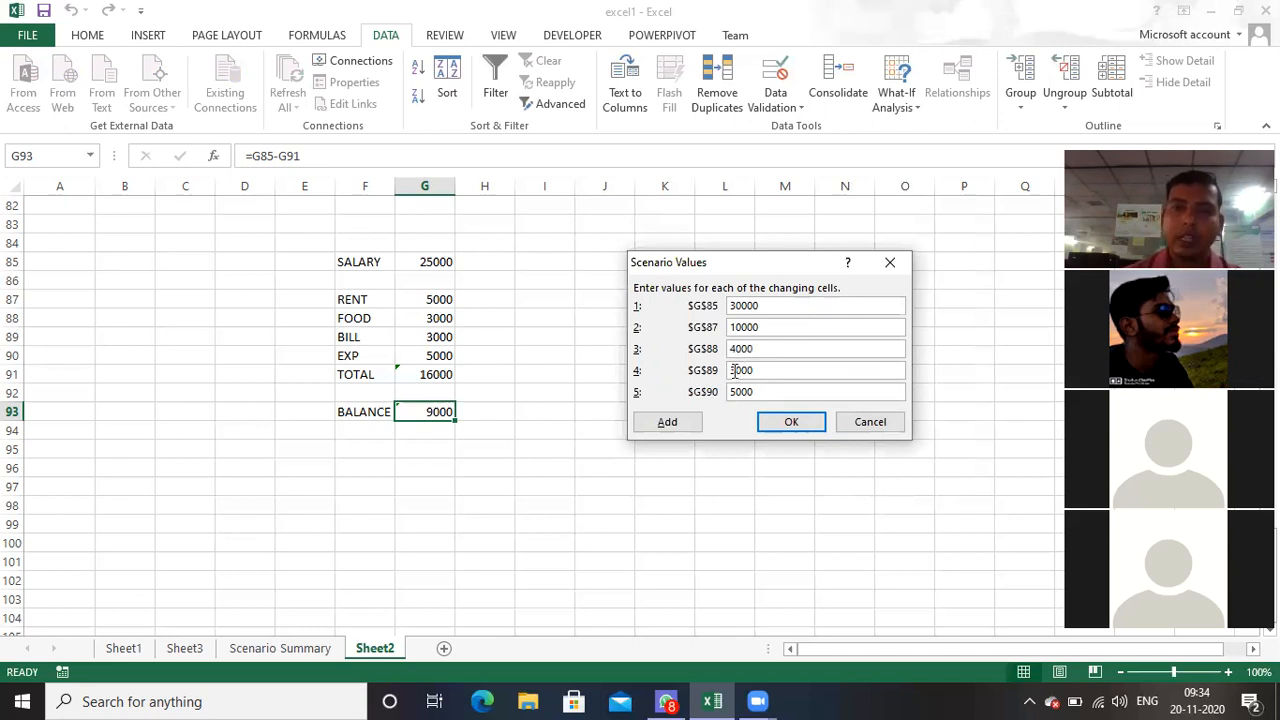
Step: Set the MAR scenario's bill value for G89 to 5000 and save the scenario
left_click(738, 370)
key("BackSpace")
type("50")
key("BackSpace")
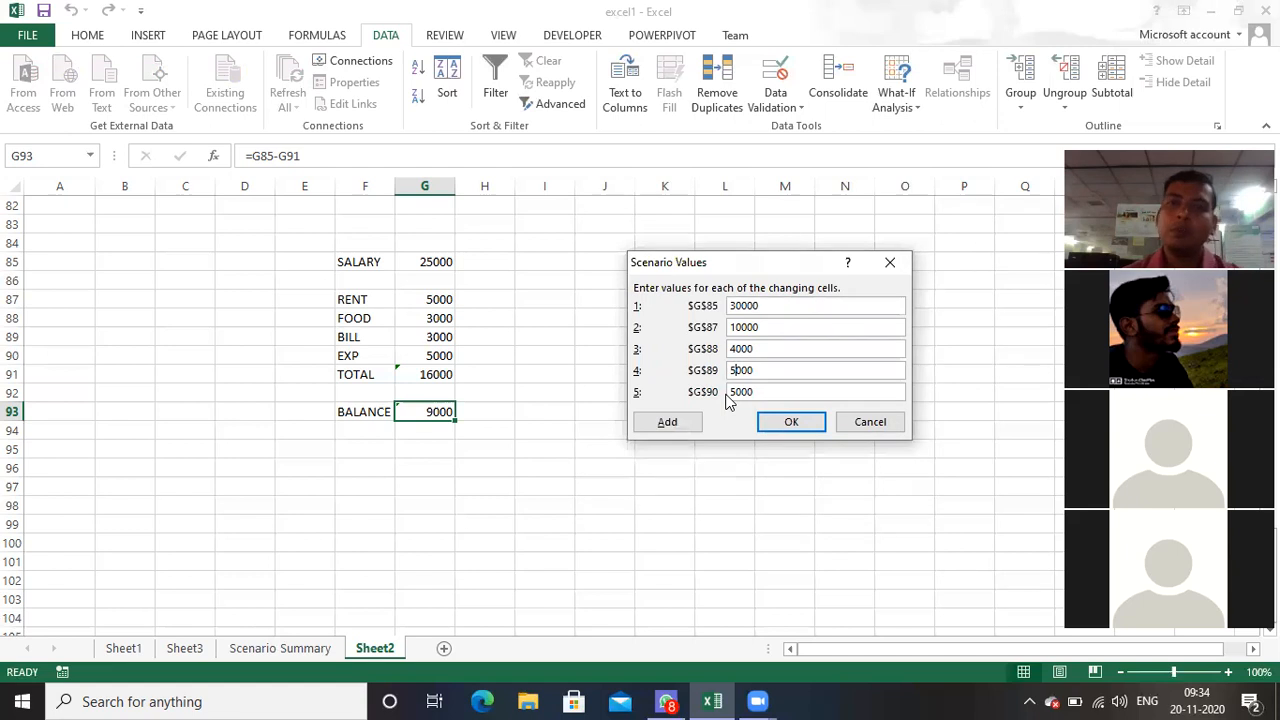
left_click(780, 422)
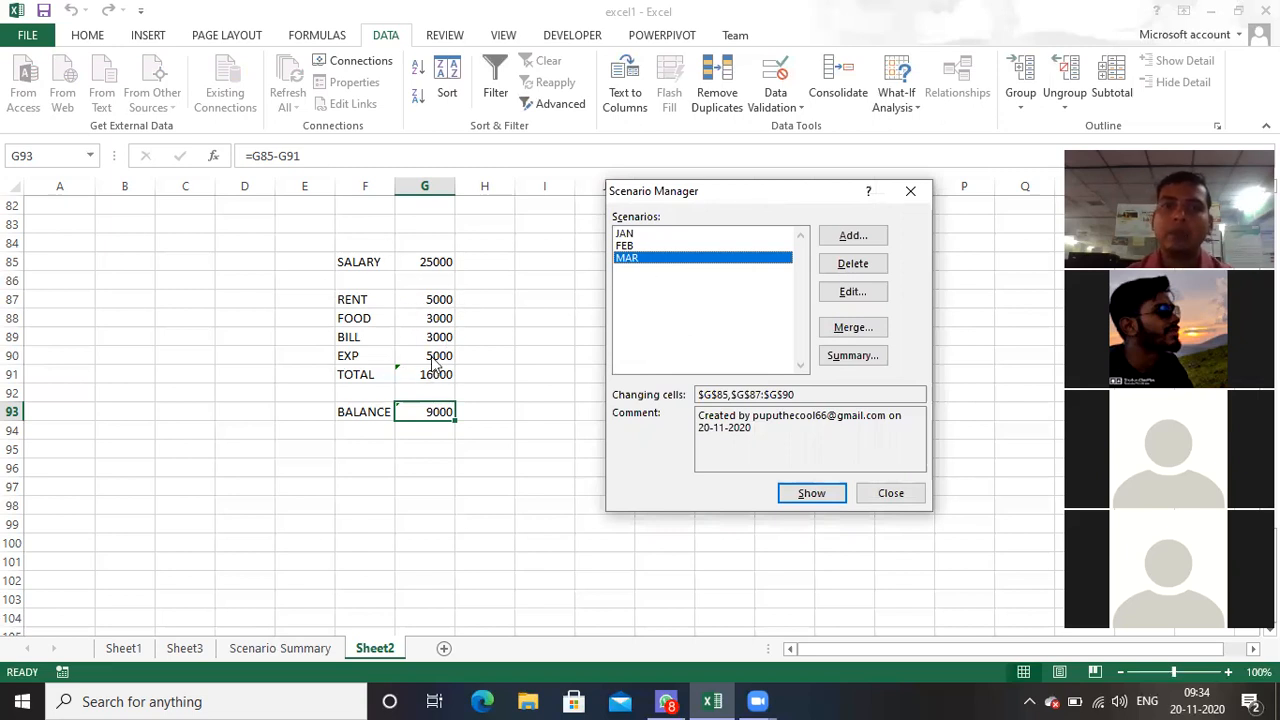
Step: Show the MAR, FEB and JAN scenarios one after another in the Sheet2 budget
left_click(826, 495)
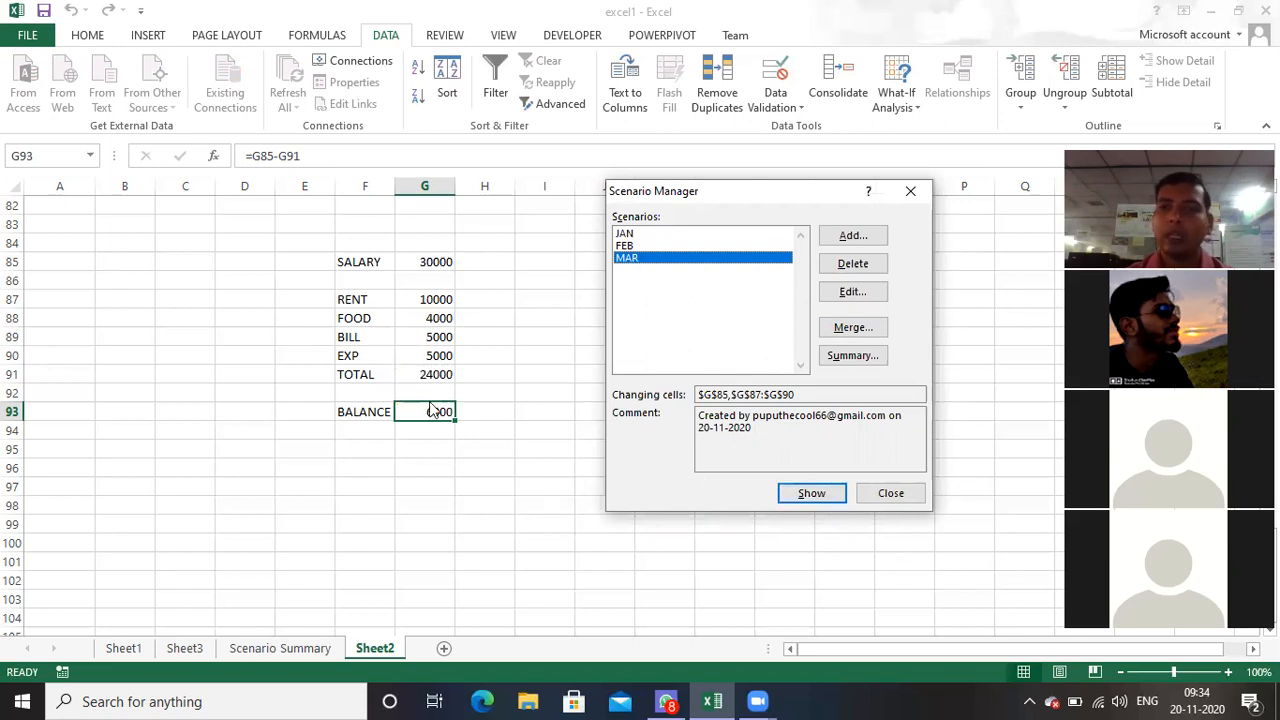
left_click(629, 246)
left_click(805, 491)
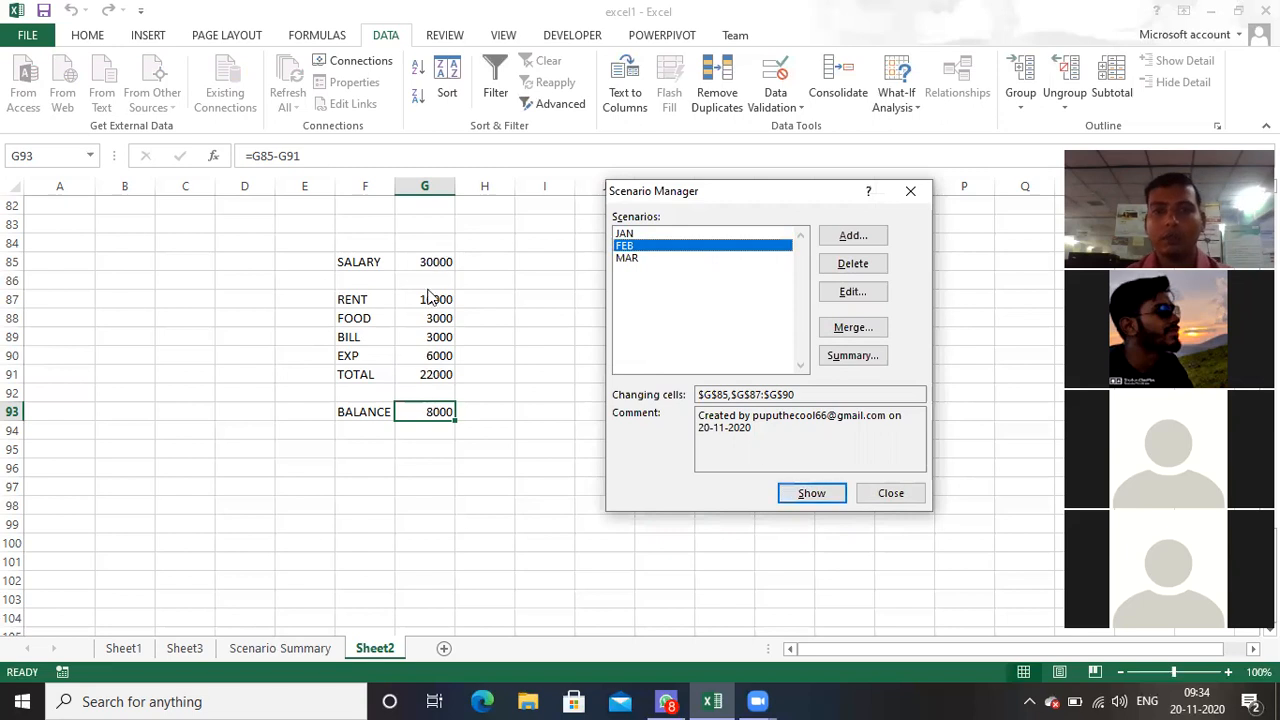
left_click(630, 234)
left_click(788, 492)
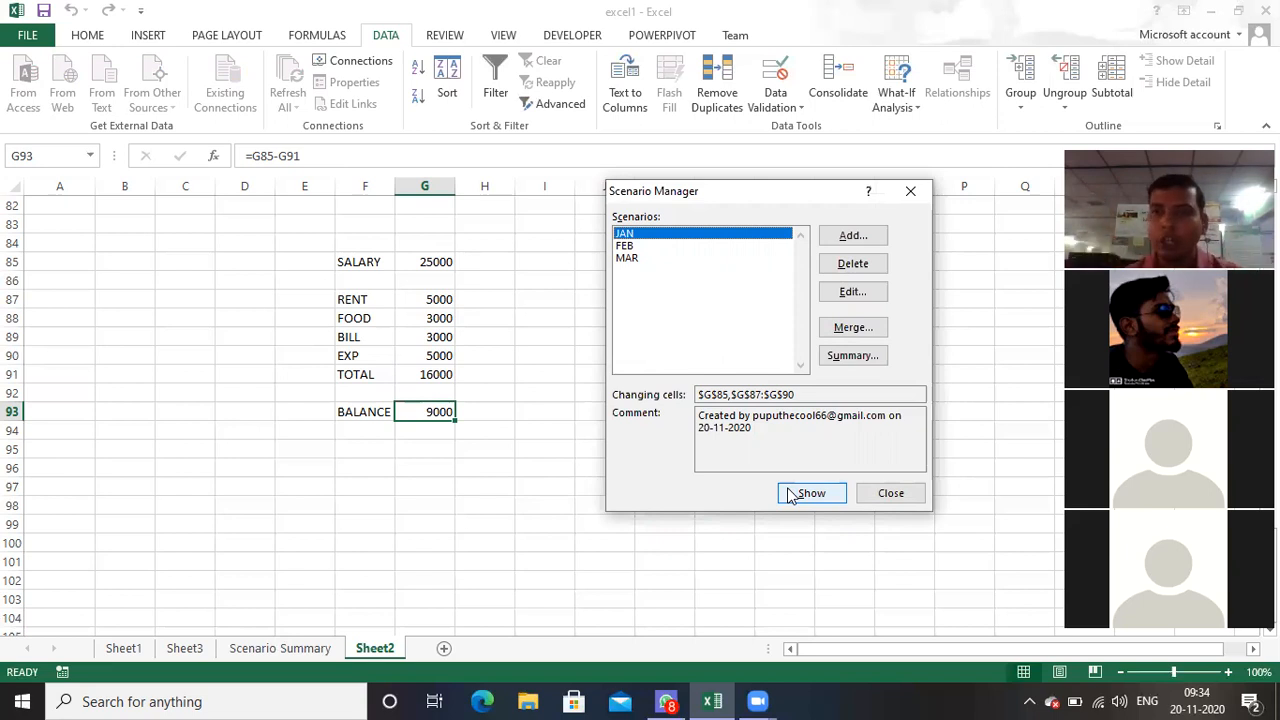
Step: Create a scenario summary report of the three months with G93 as the result cell and return to Sheet2
left_click(855, 355)
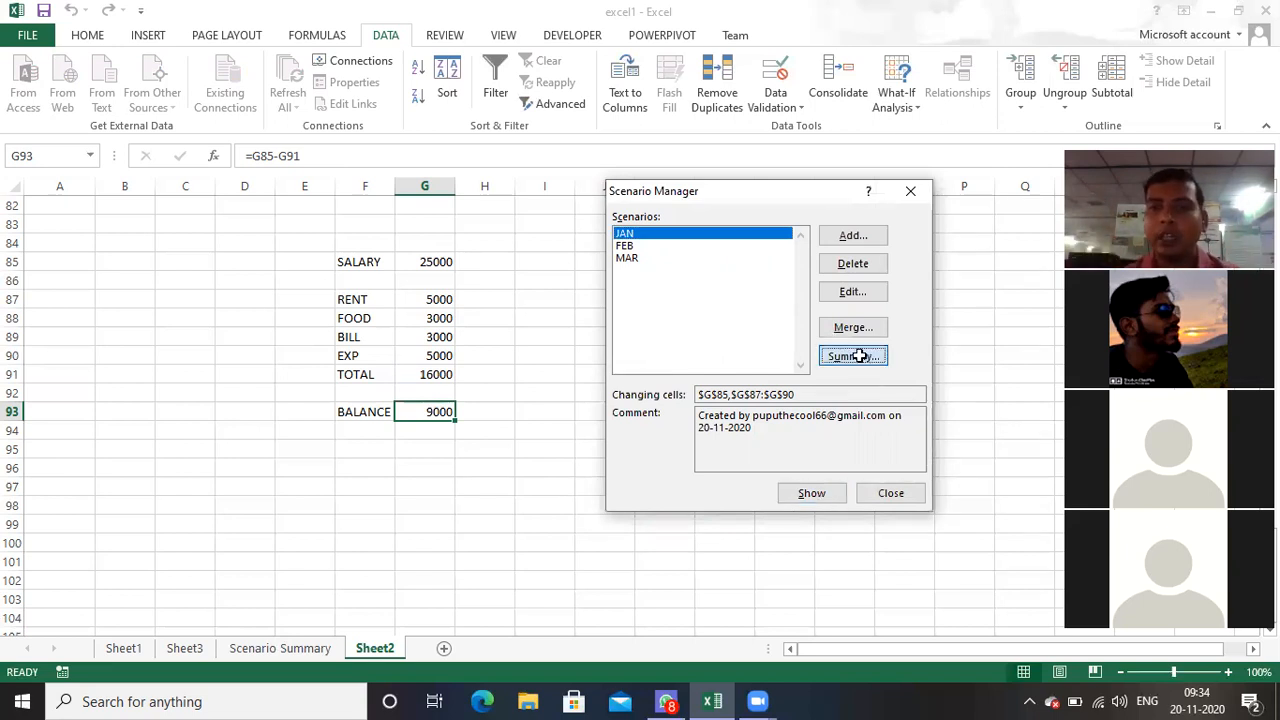
left_click(751, 409)
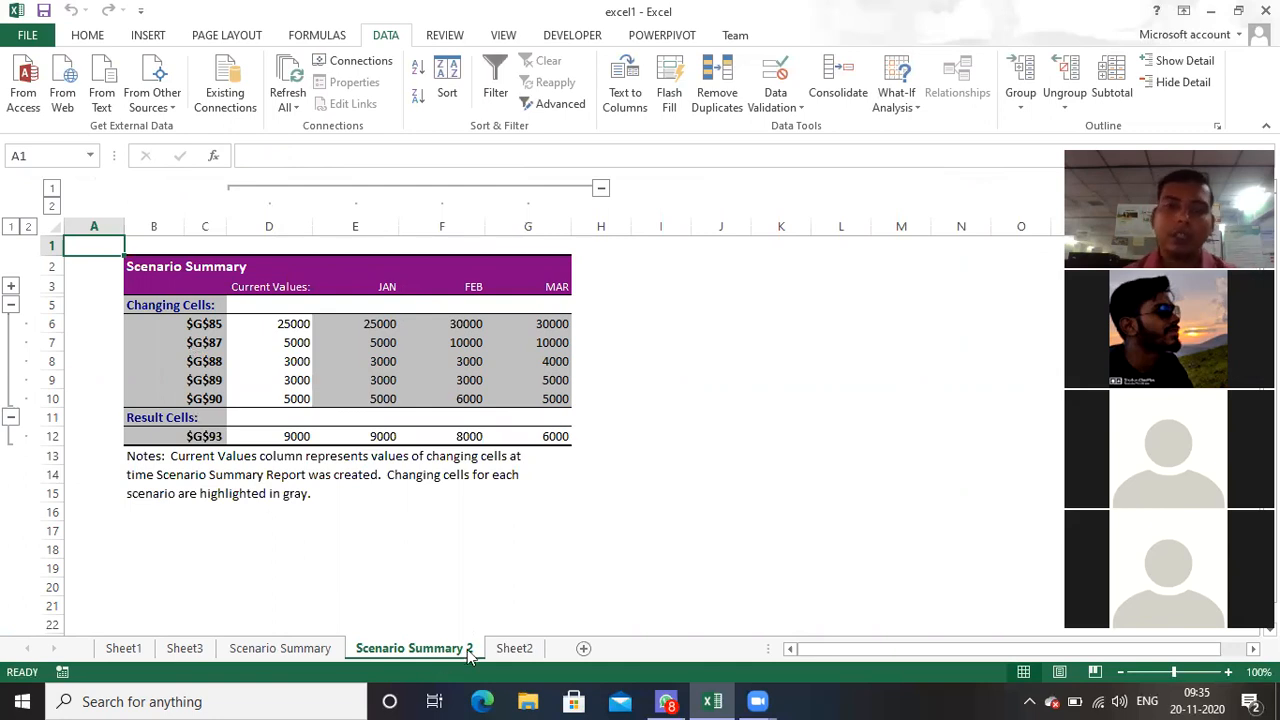
left_click(508, 644)
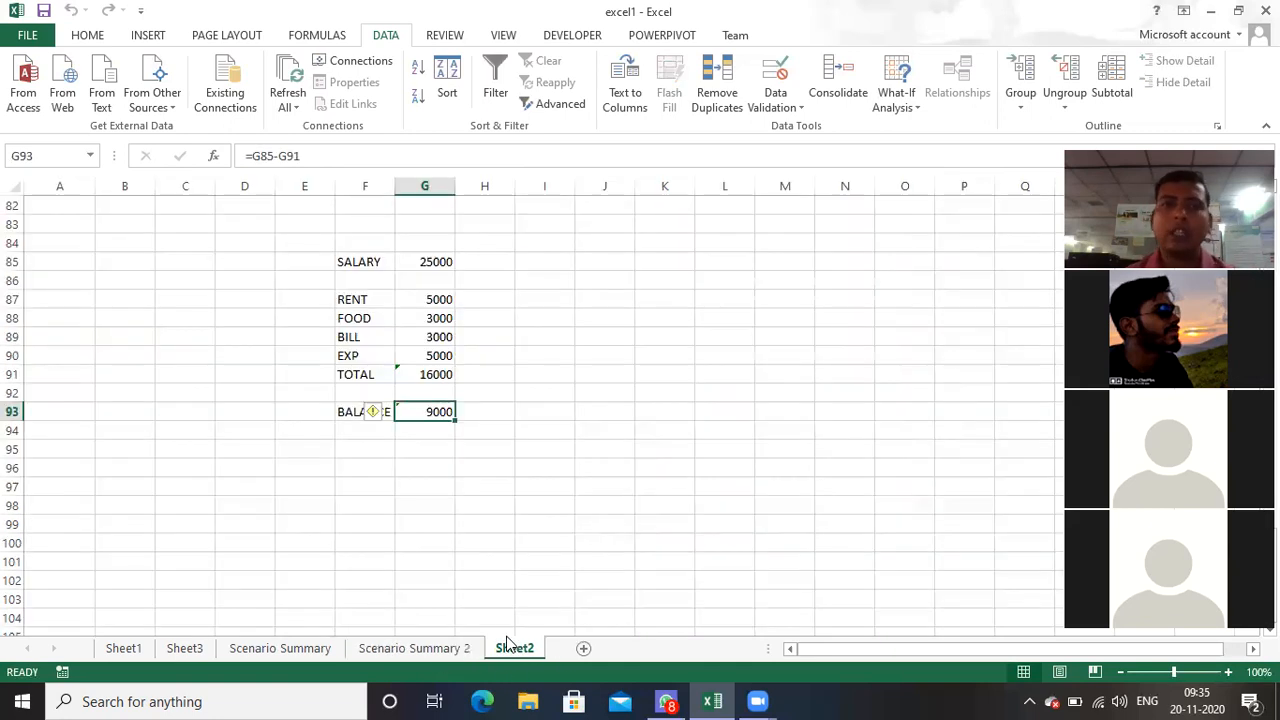
Step: Define the workbook-scope name SALARY for the salary amount in cell G85
left_click(431, 261)
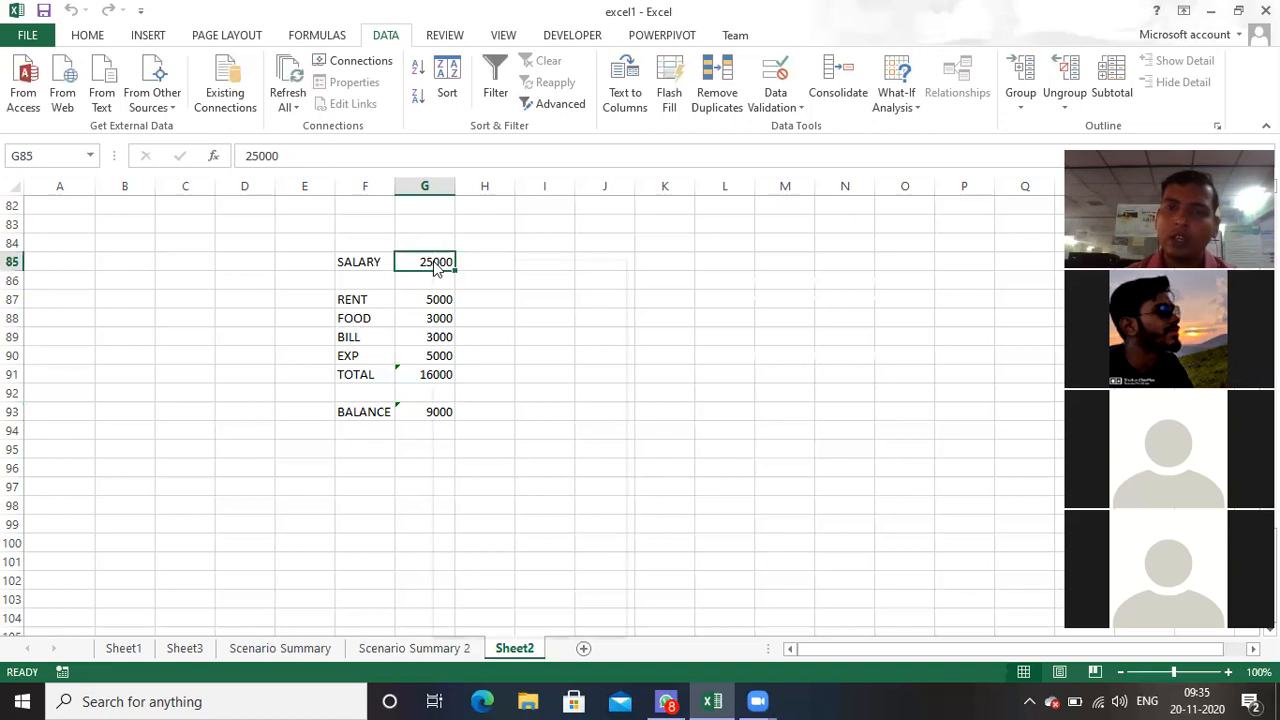
right_click(432, 262)
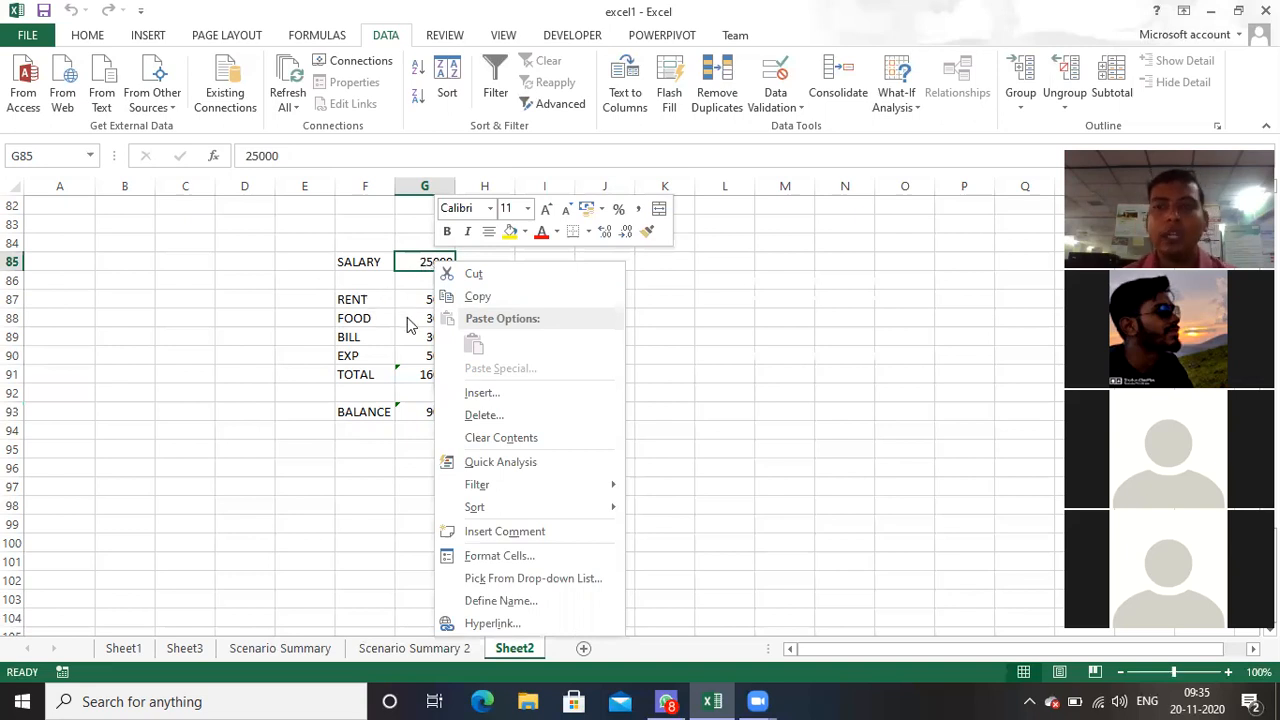
left_click(418, 263)
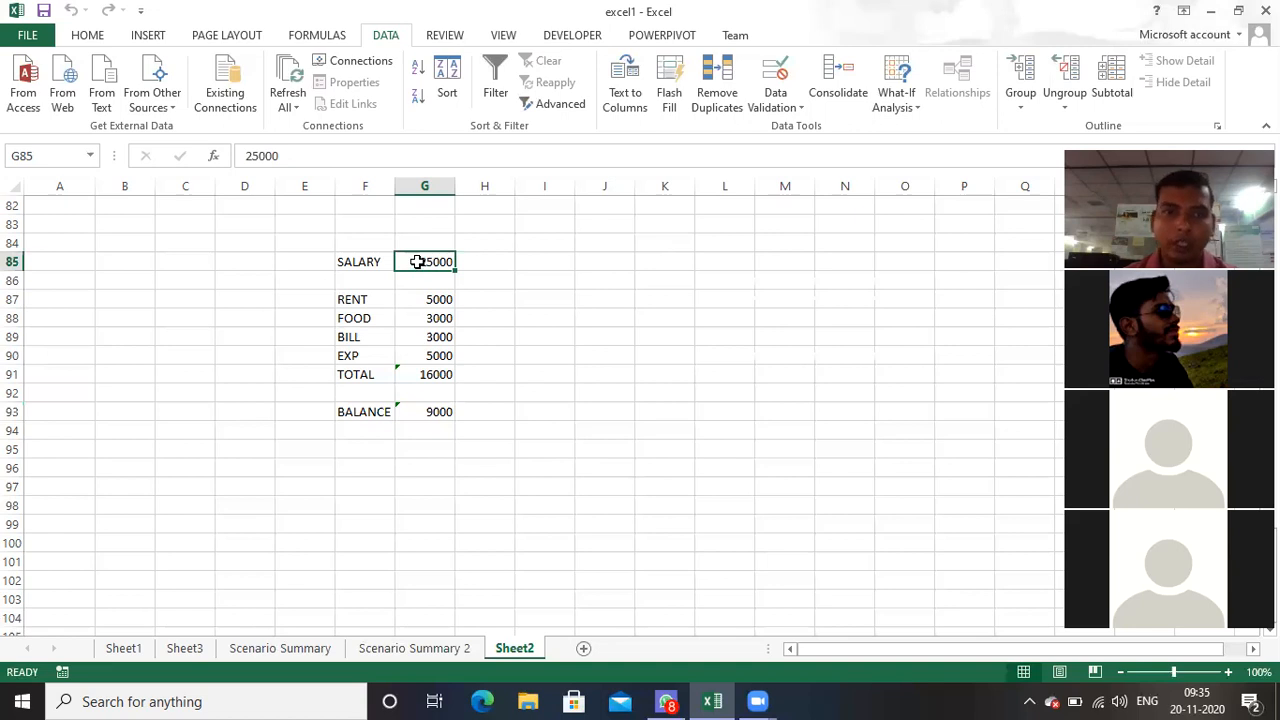
right_click(418, 263)
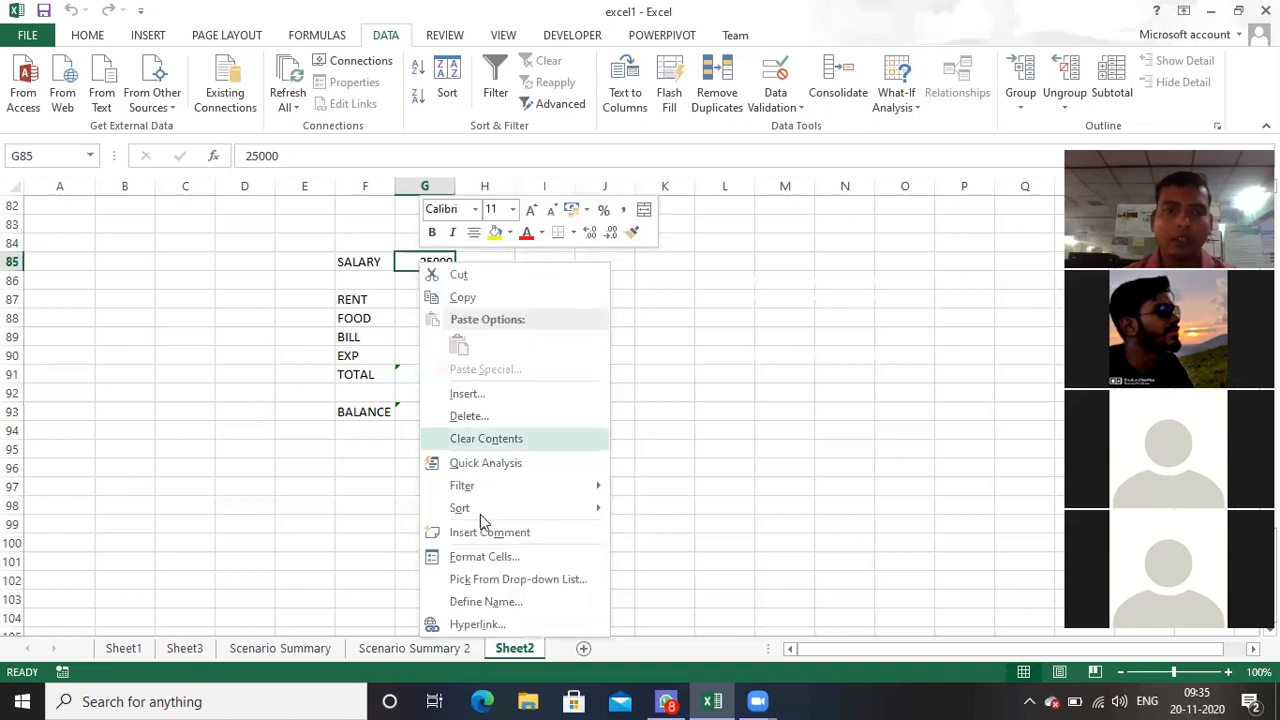
left_click(481, 602)
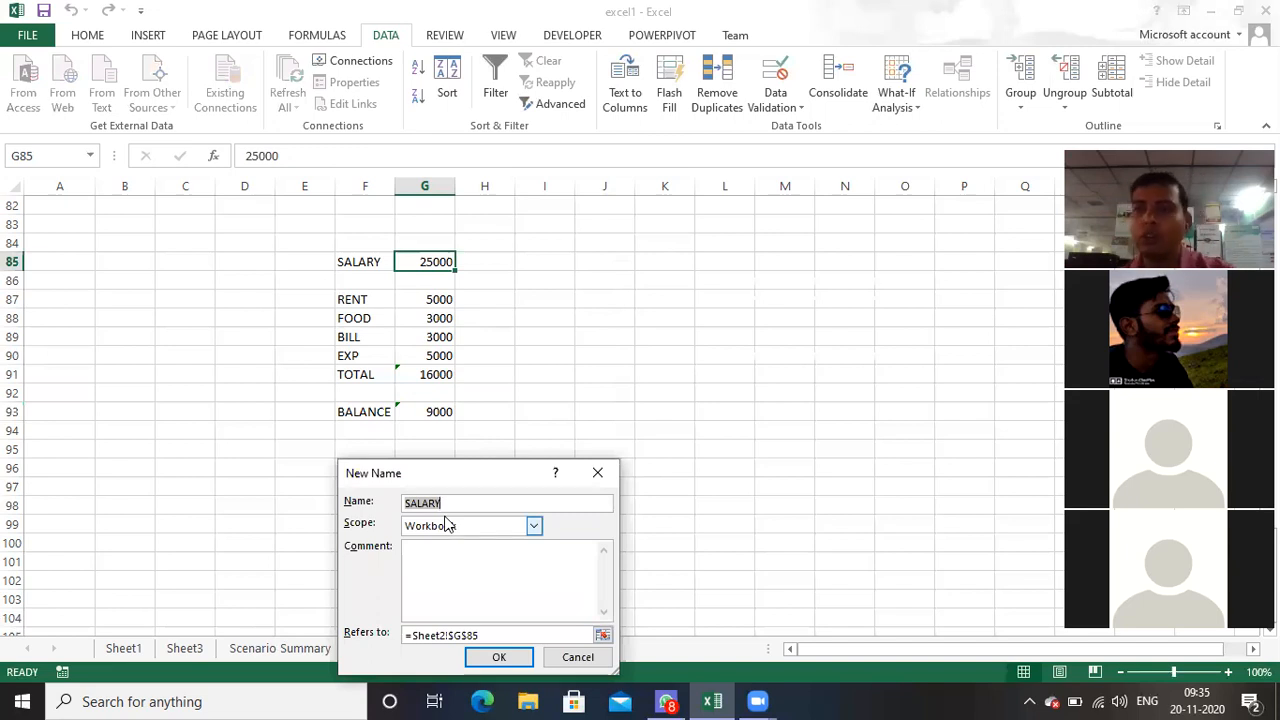
left_click(498, 657)
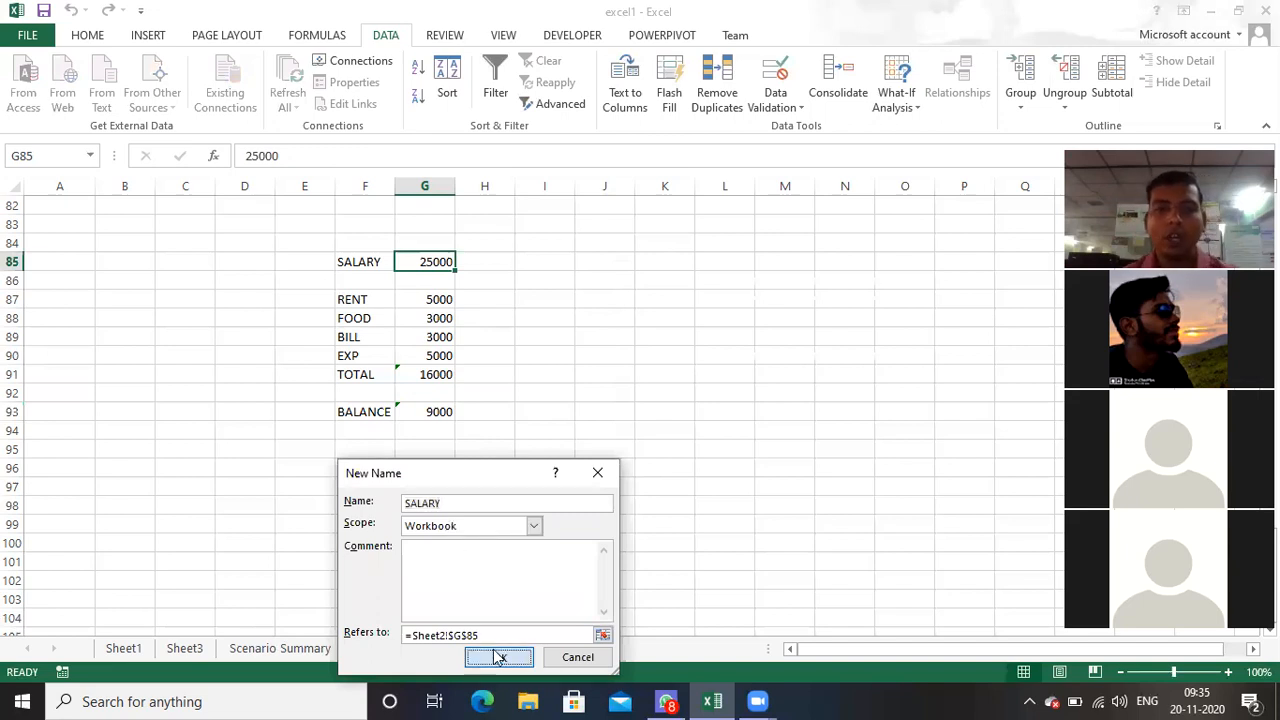
Step: Define the names RENT for cell G87 and FOOD for cell G88
right_click(436, 303)
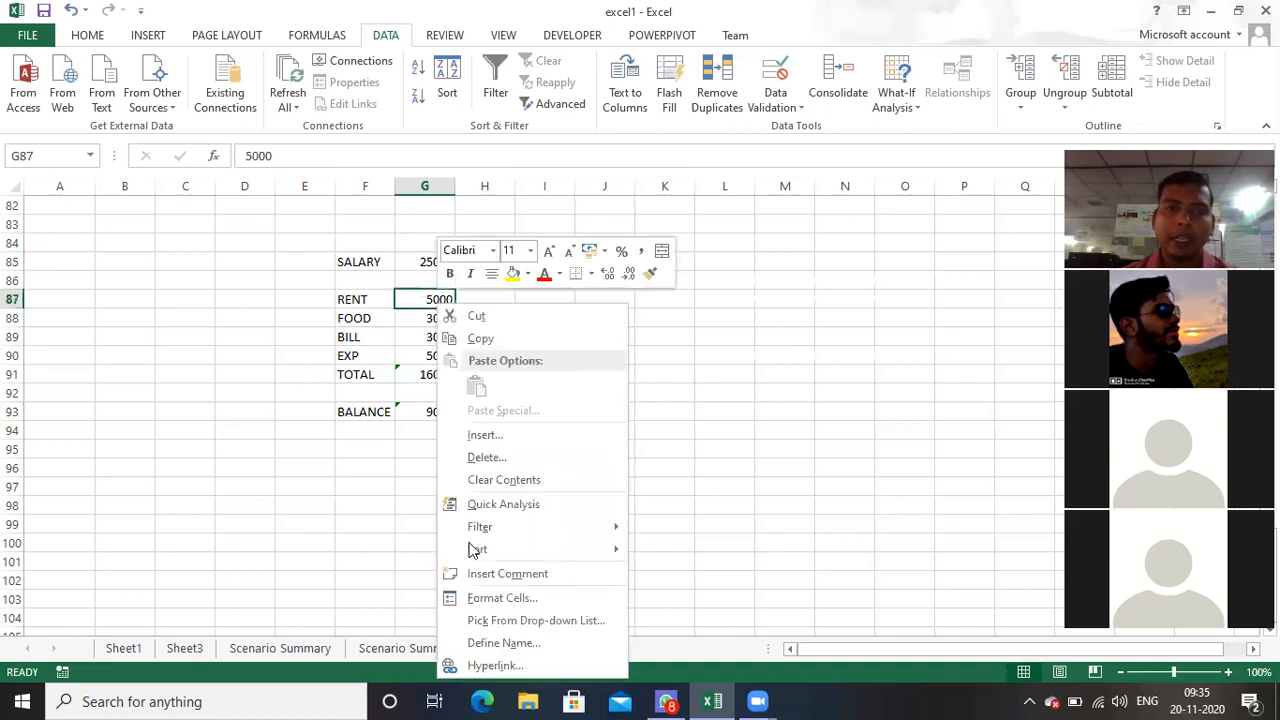
left_click(488, 643)
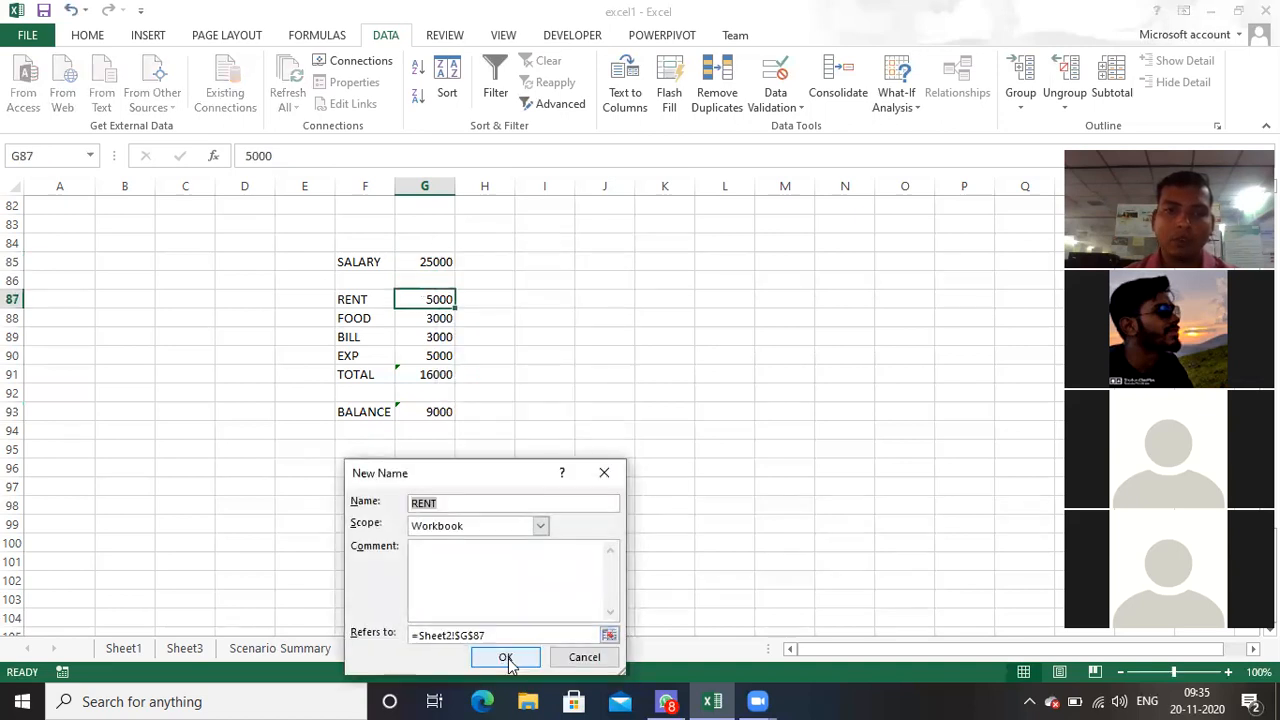
left_click(505, 658)
right_click(437, 318)
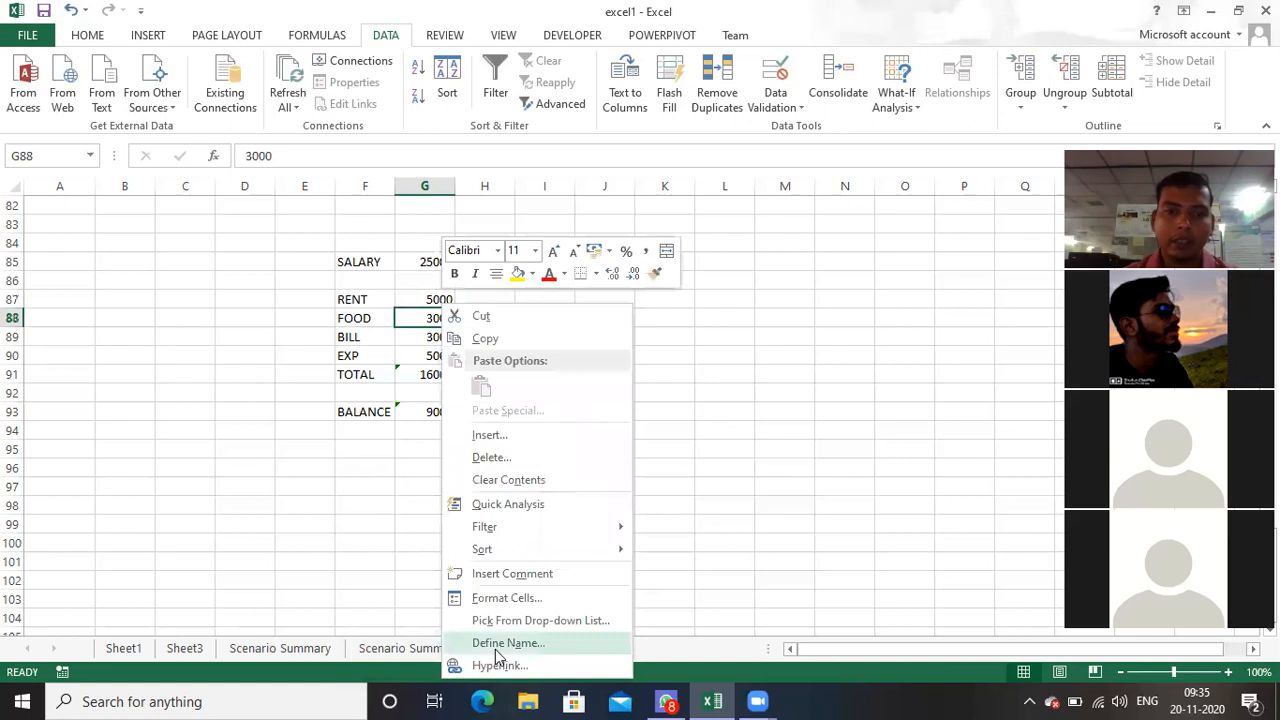
left_click(497, 645)
left_click(509, 656)
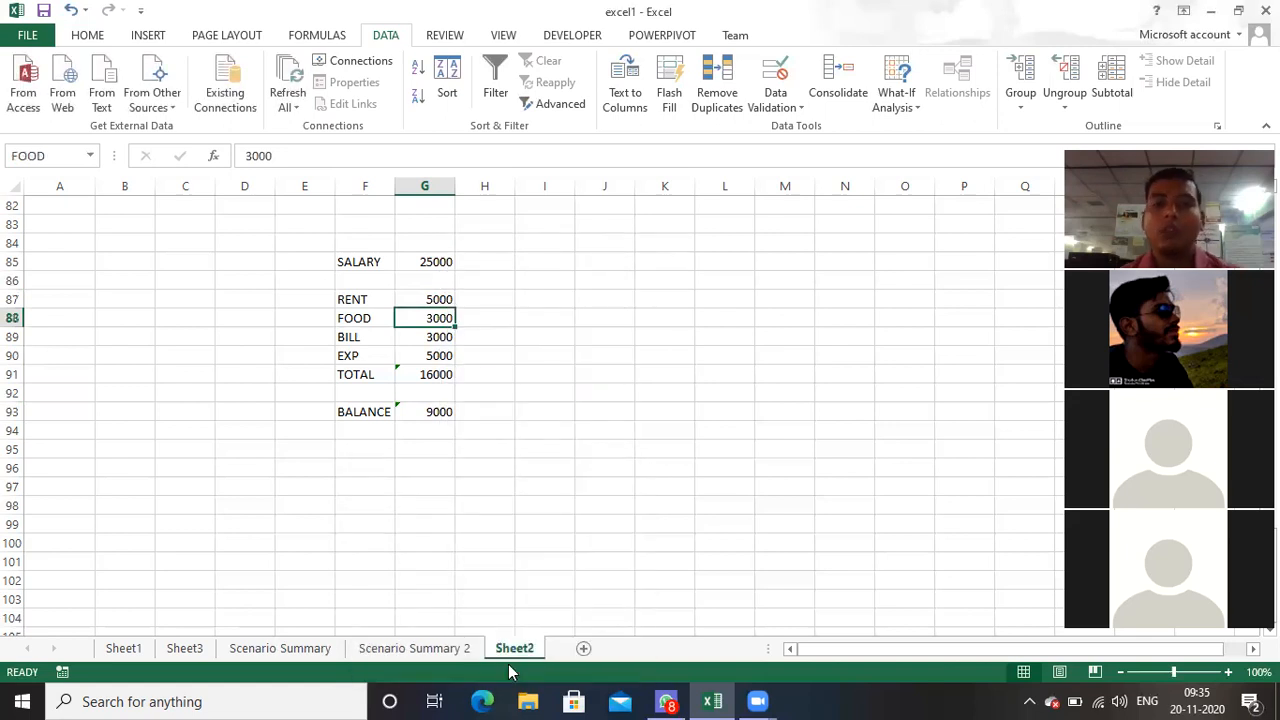
Step: Define the names BILL for cell G89 and EXP for cell G90
right_click(427, 336)
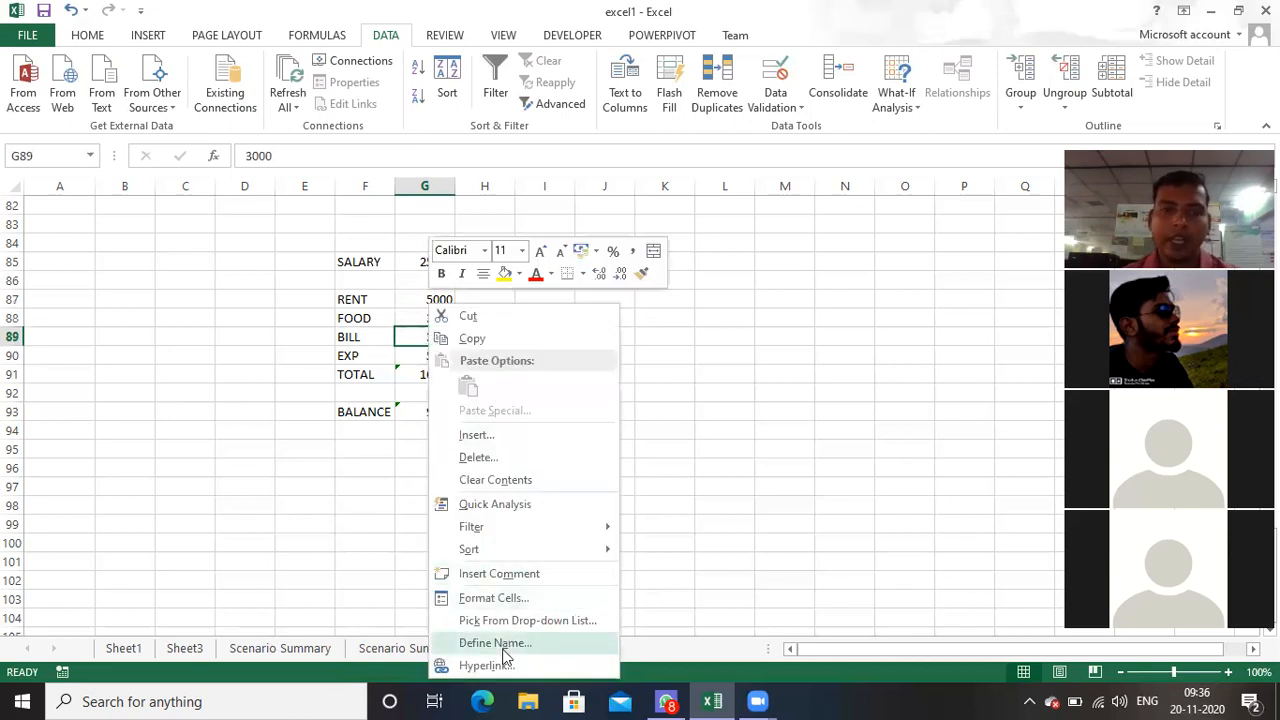
left_click(503, 648)
left_click(531, 657)
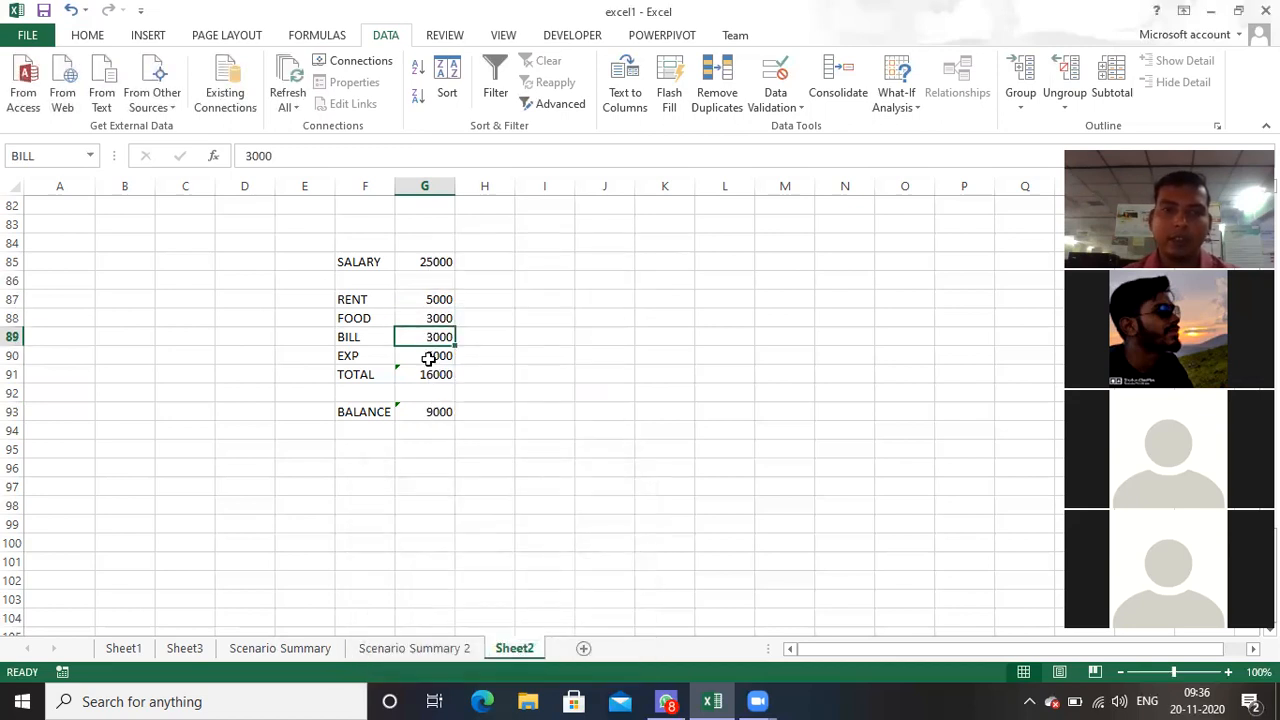
right_click(428, 358)
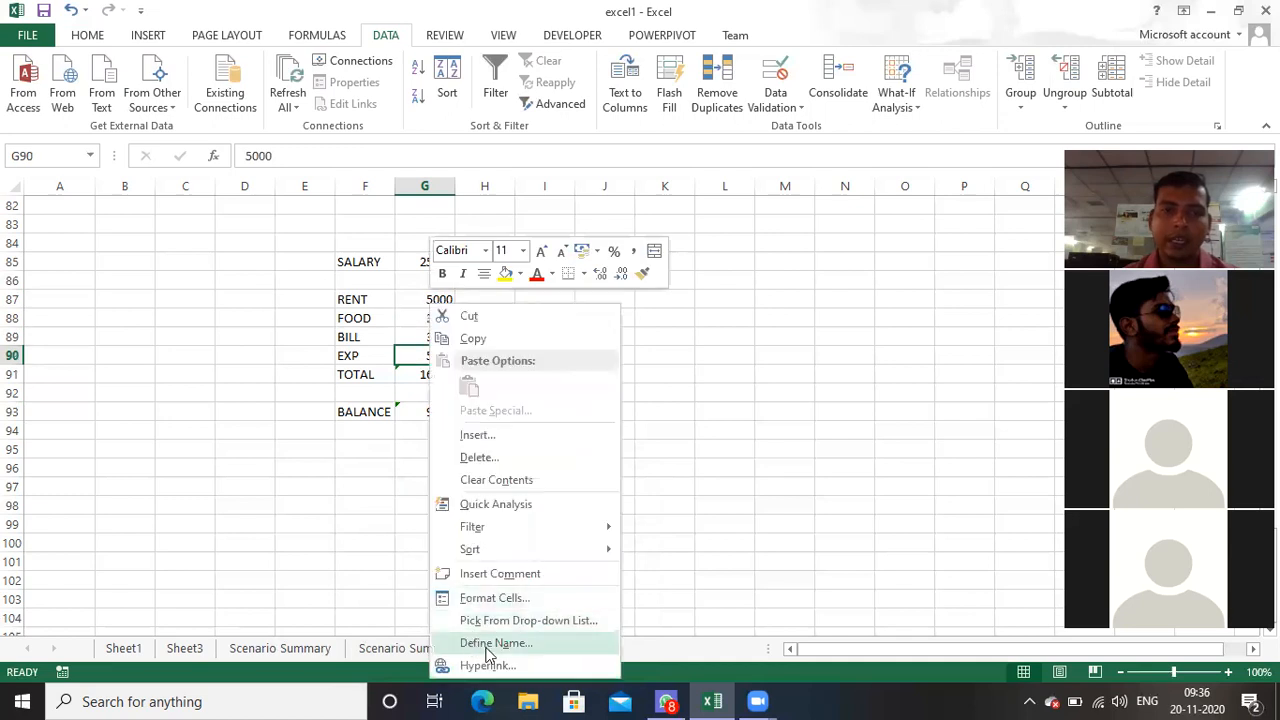
left_click(492, 646)
left_click(508, 656)
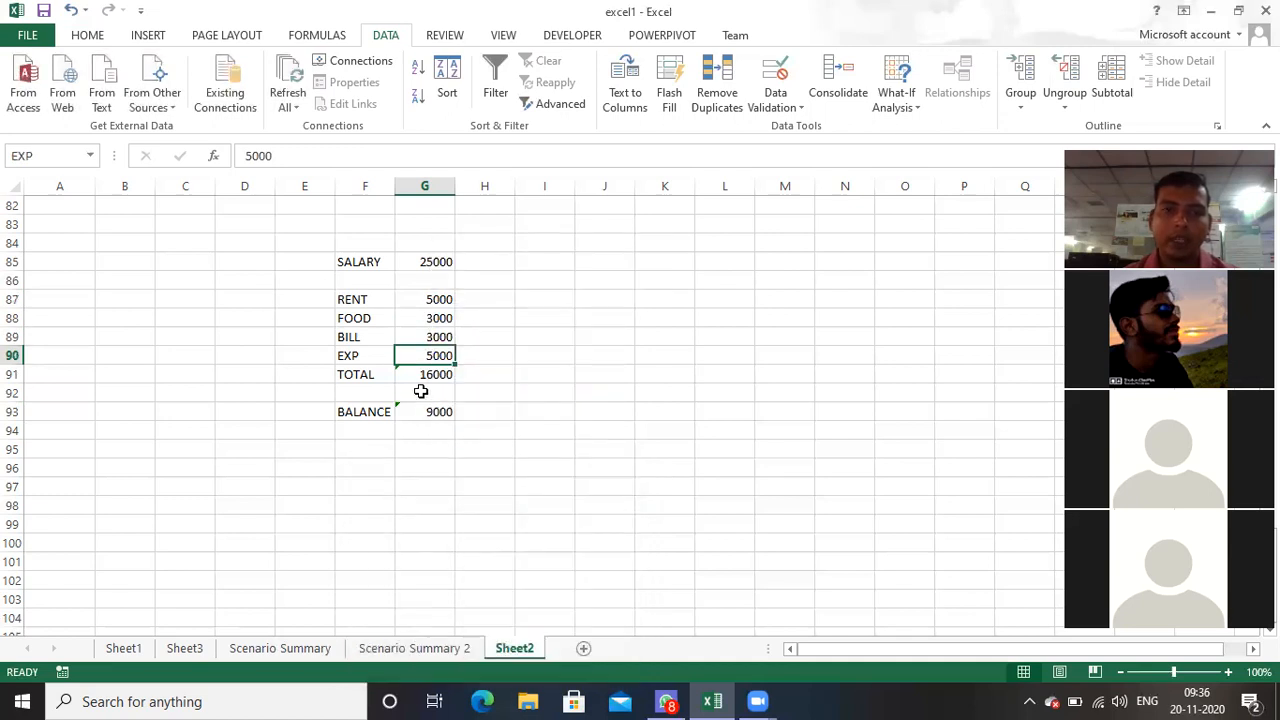
Step: Define the names TOTAL for cell G91 and BALANCE for cell G93
right_click(429, 375)
left_click(496, 343)
left_click(514, 424)
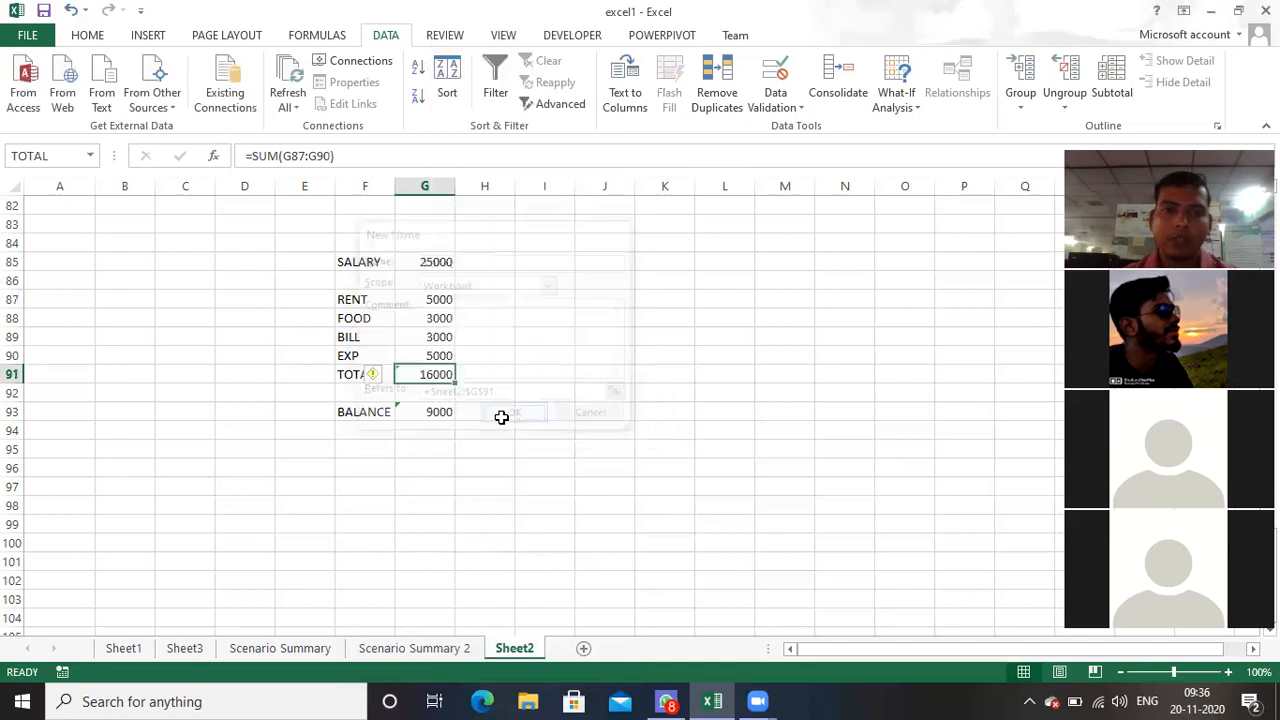
right_click(434, 411)
left_click(498, 375)
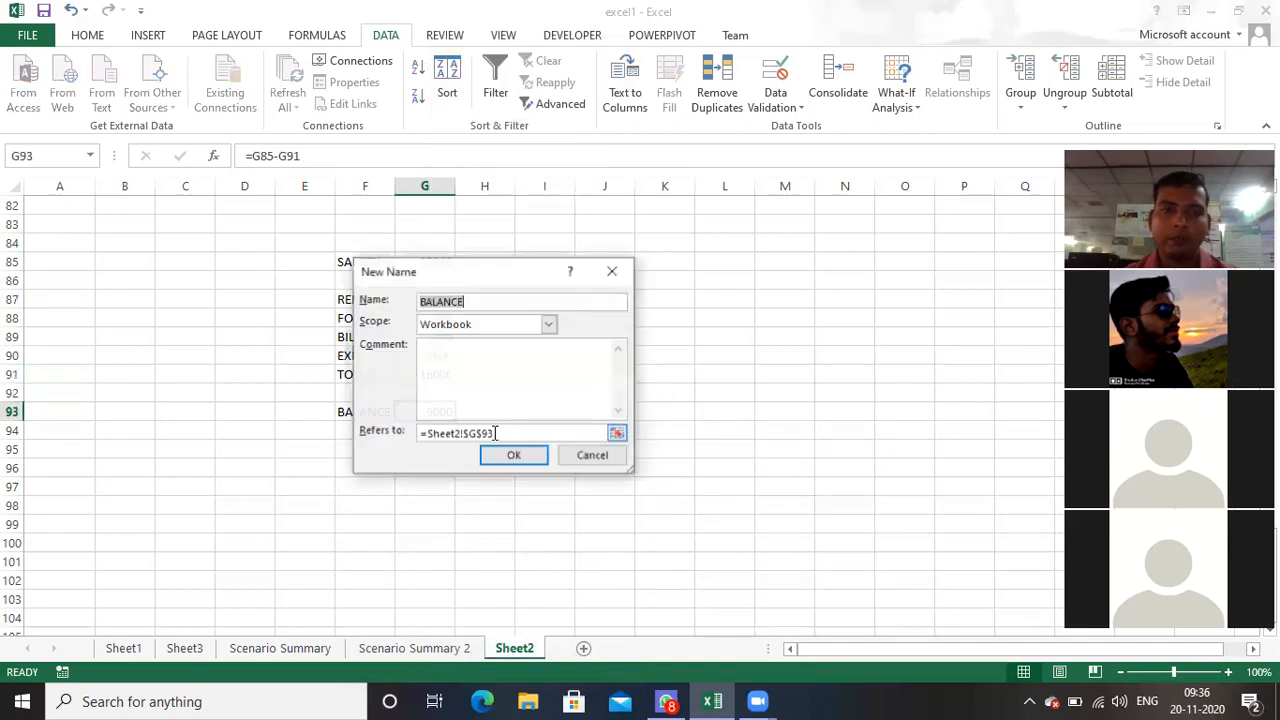
left_click(508, 456)
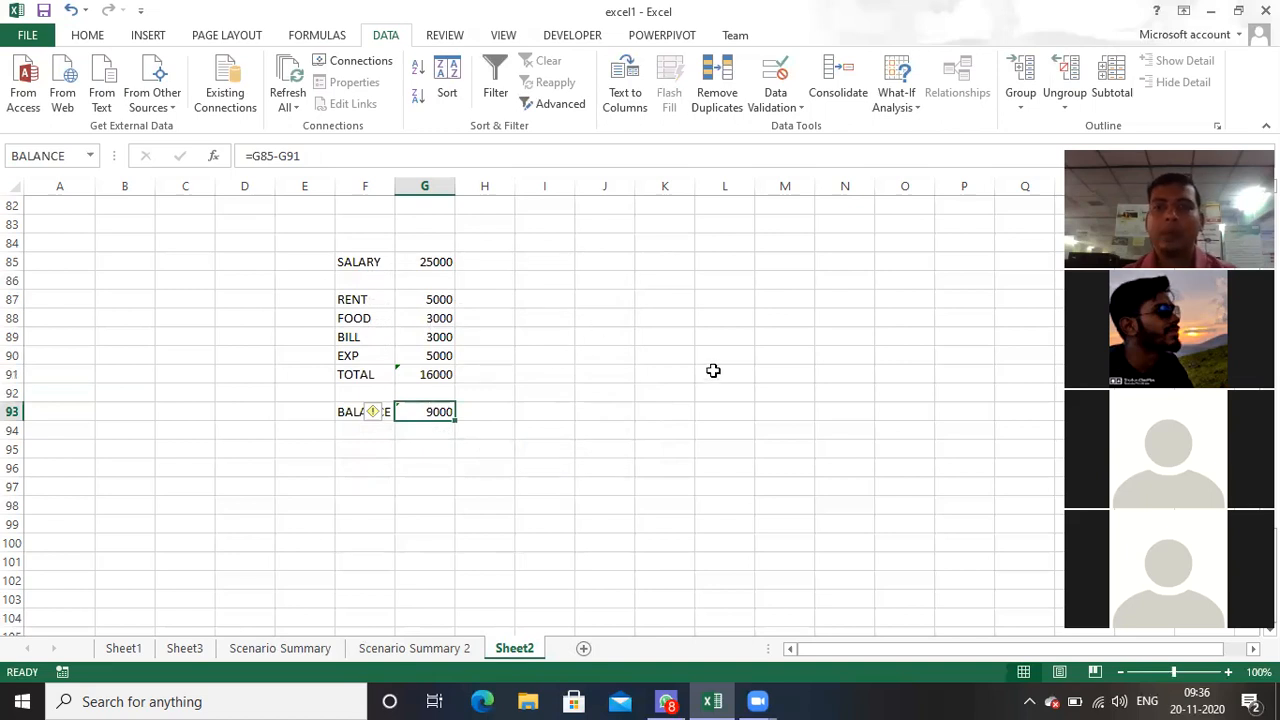
Step: Create another scenario summary report from the named cells with BALANCE as the result cell, and return to Sheet2
left_click(895, 98)
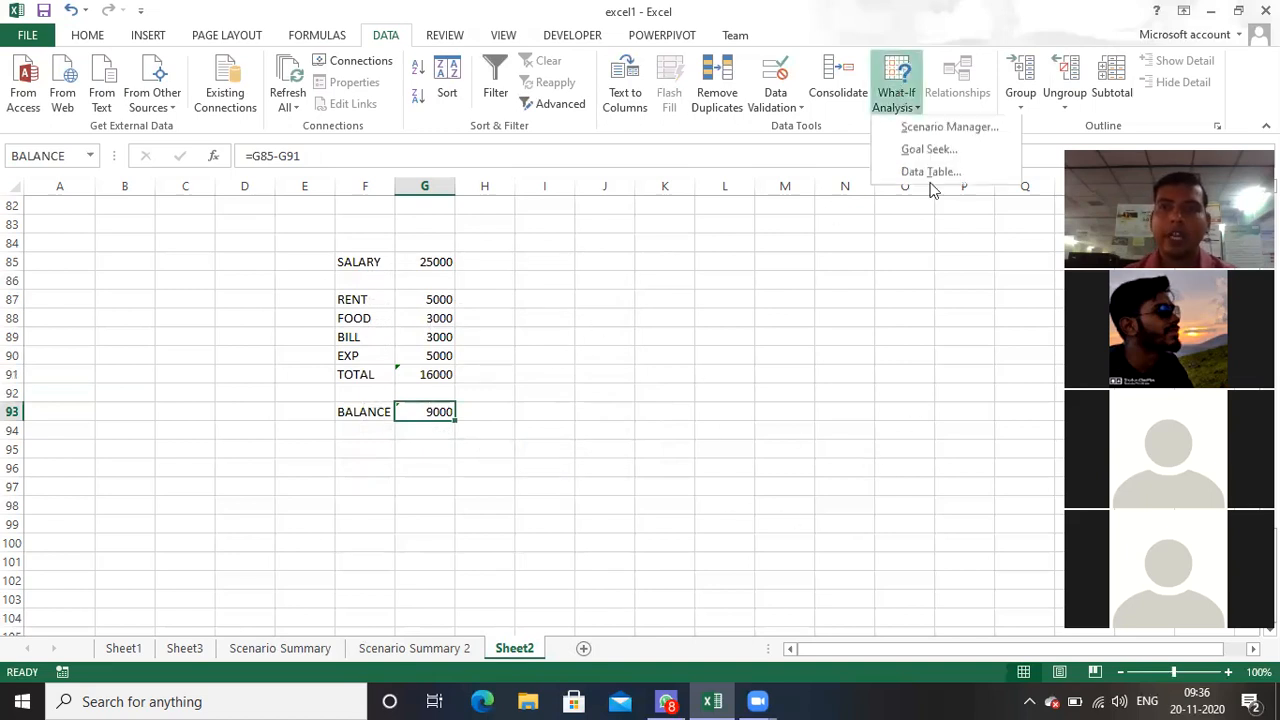
left_click(943, 126)
left_click(852, 355)
left_click(748, 409)
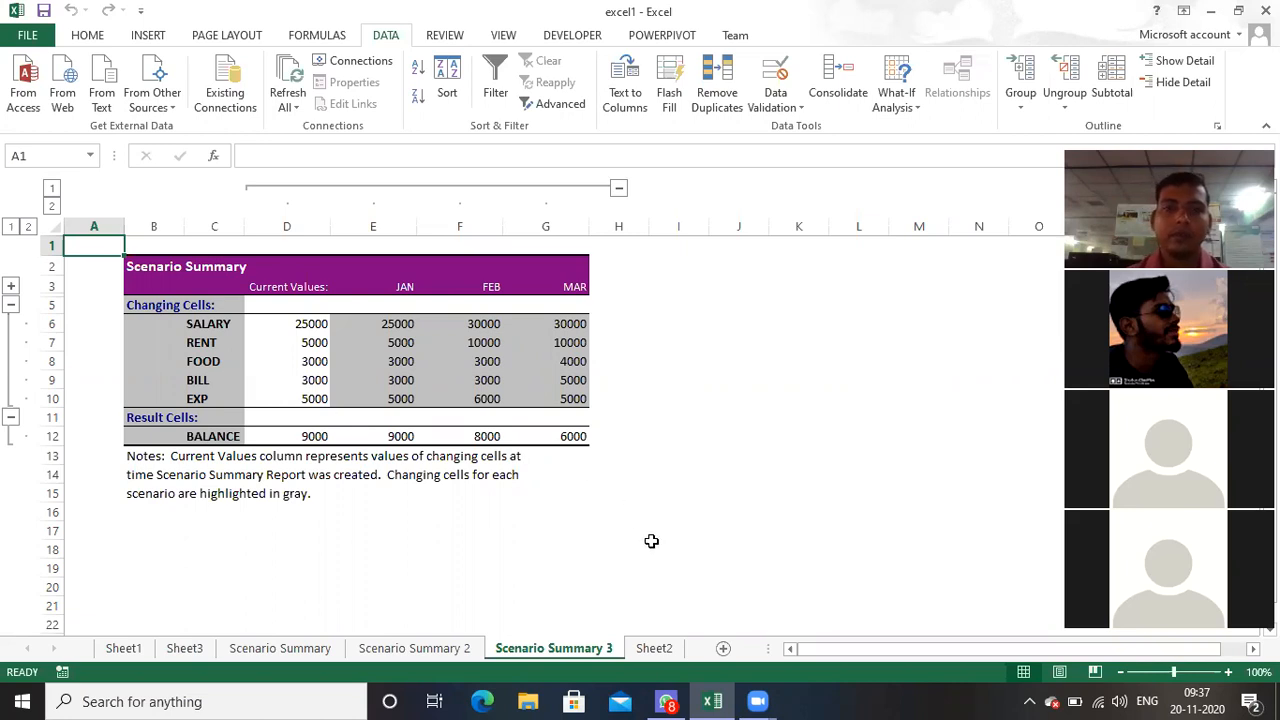
left_click(656, 652)
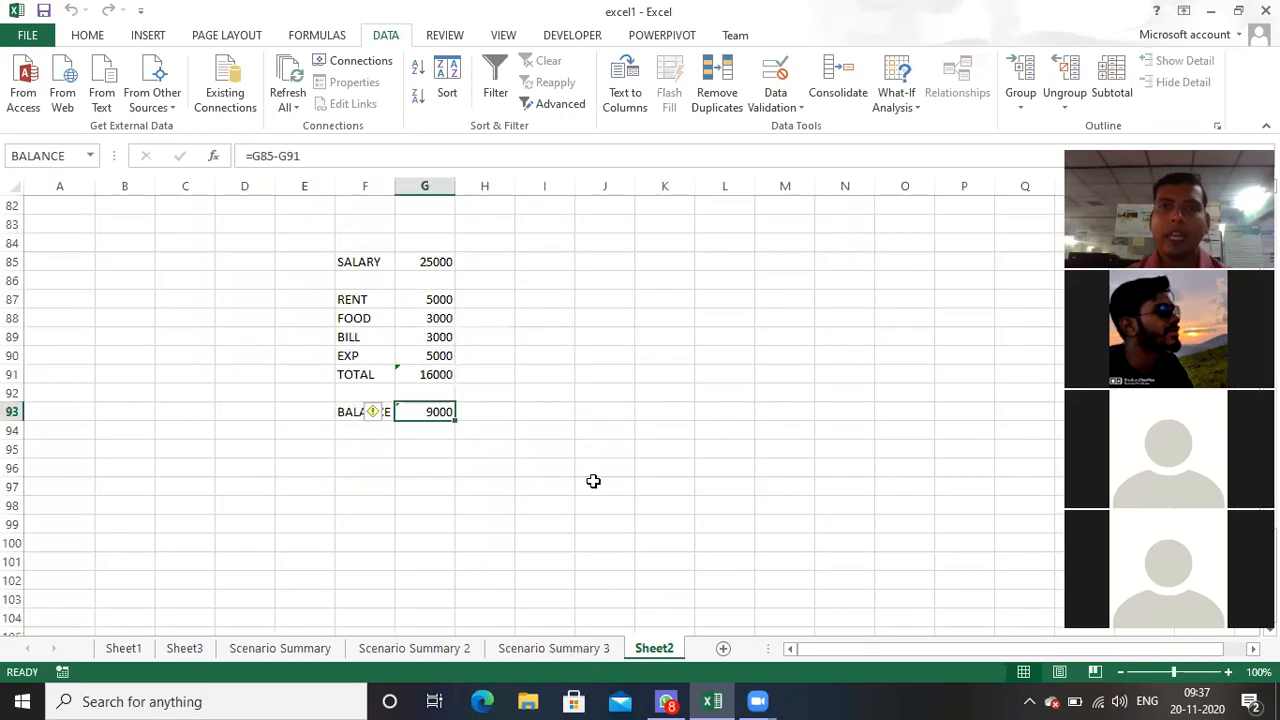